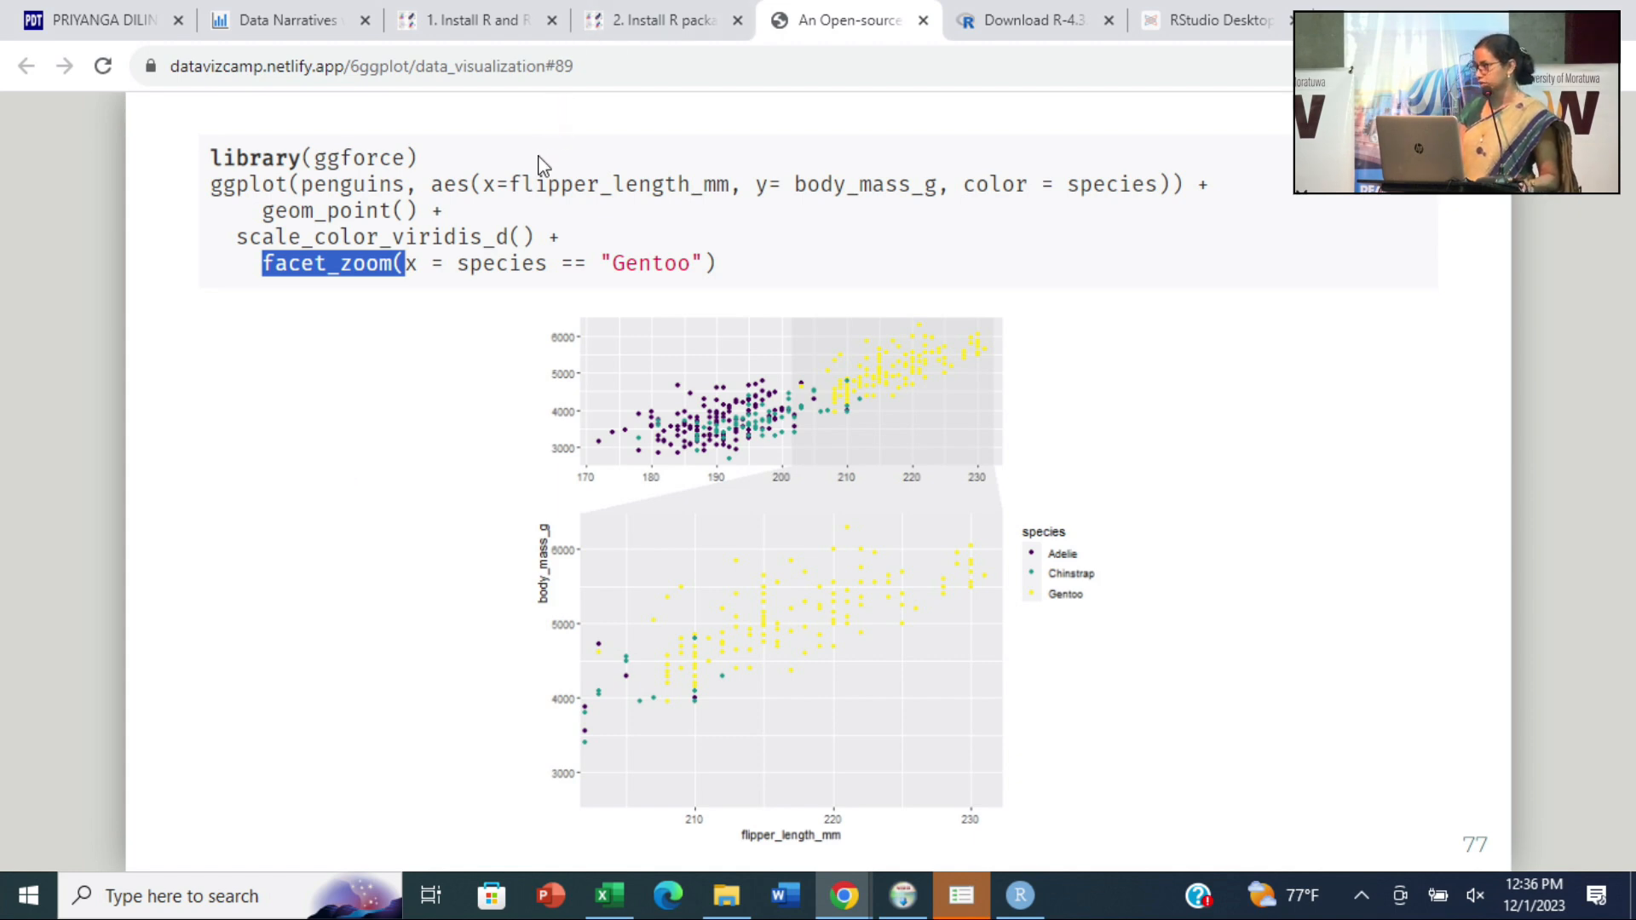
- Advance the slide deck past the esquisse title to the slide with the esquisser code
{"action": "key", "text": "Right"}
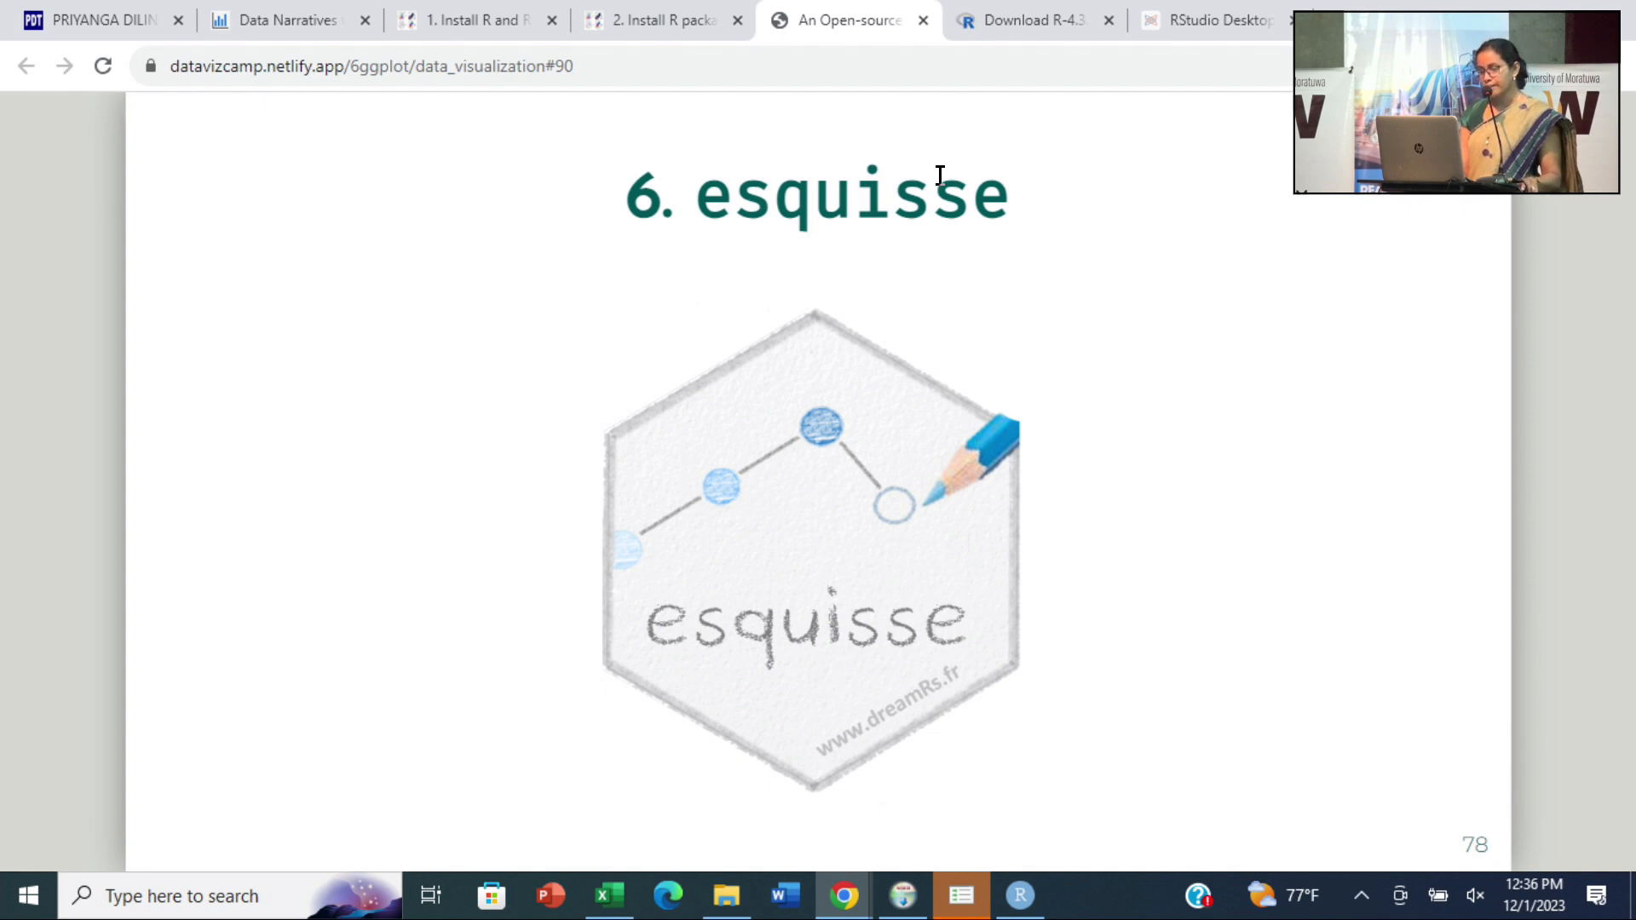
{"action": "key", "text": "Left"}
{"action": "key", "text": "Right"}
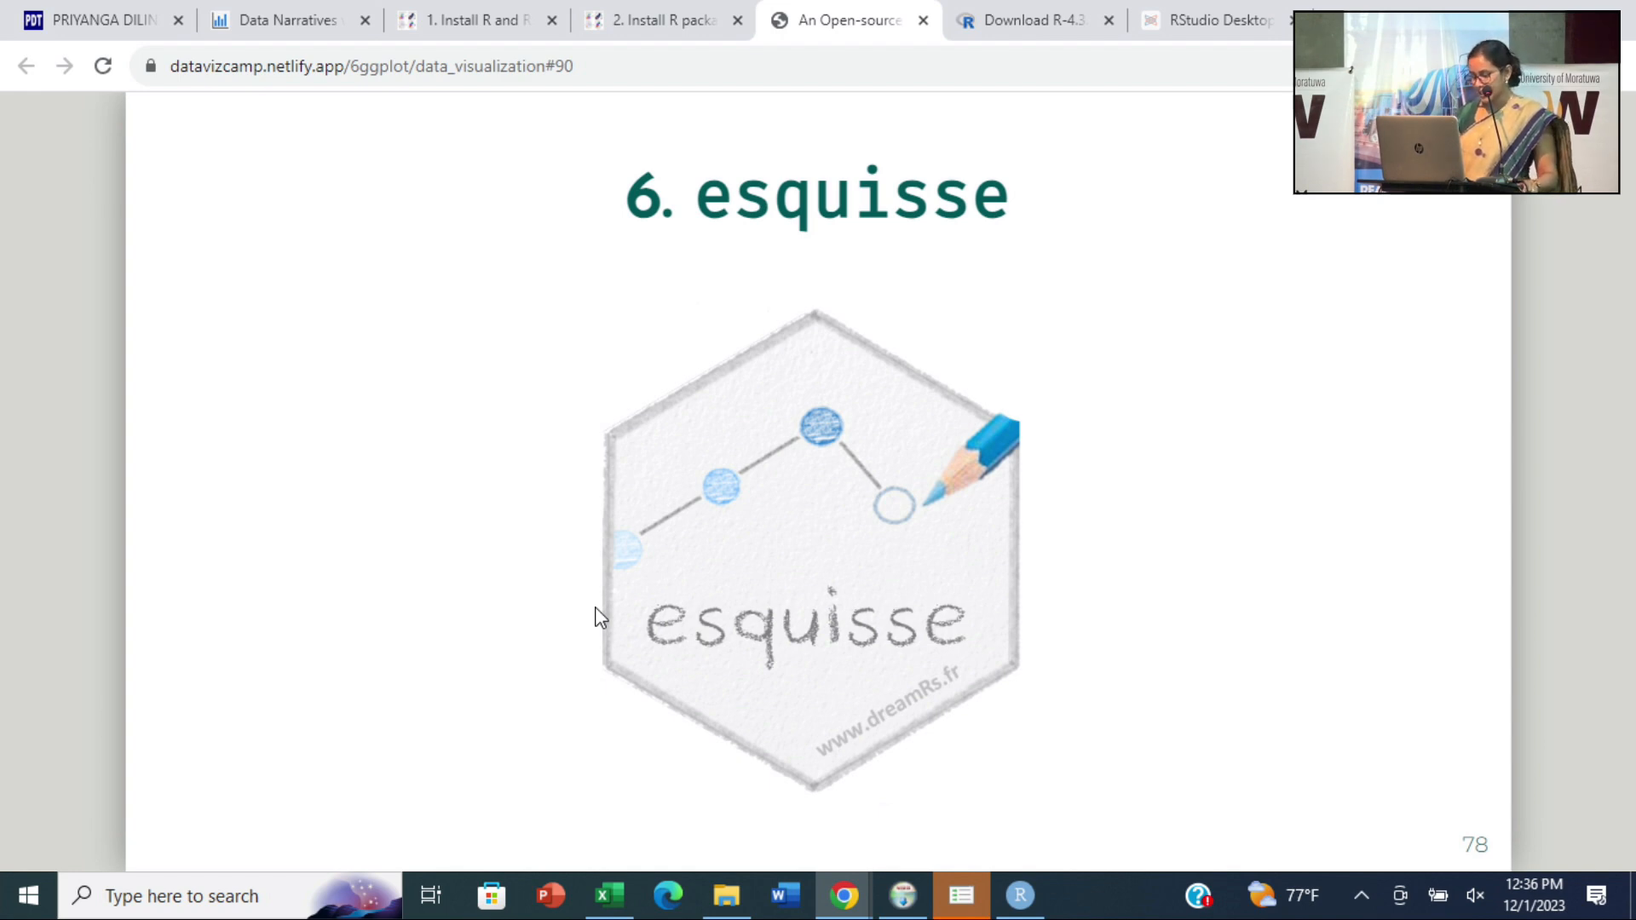
{"action": "key", "text": "Right"}
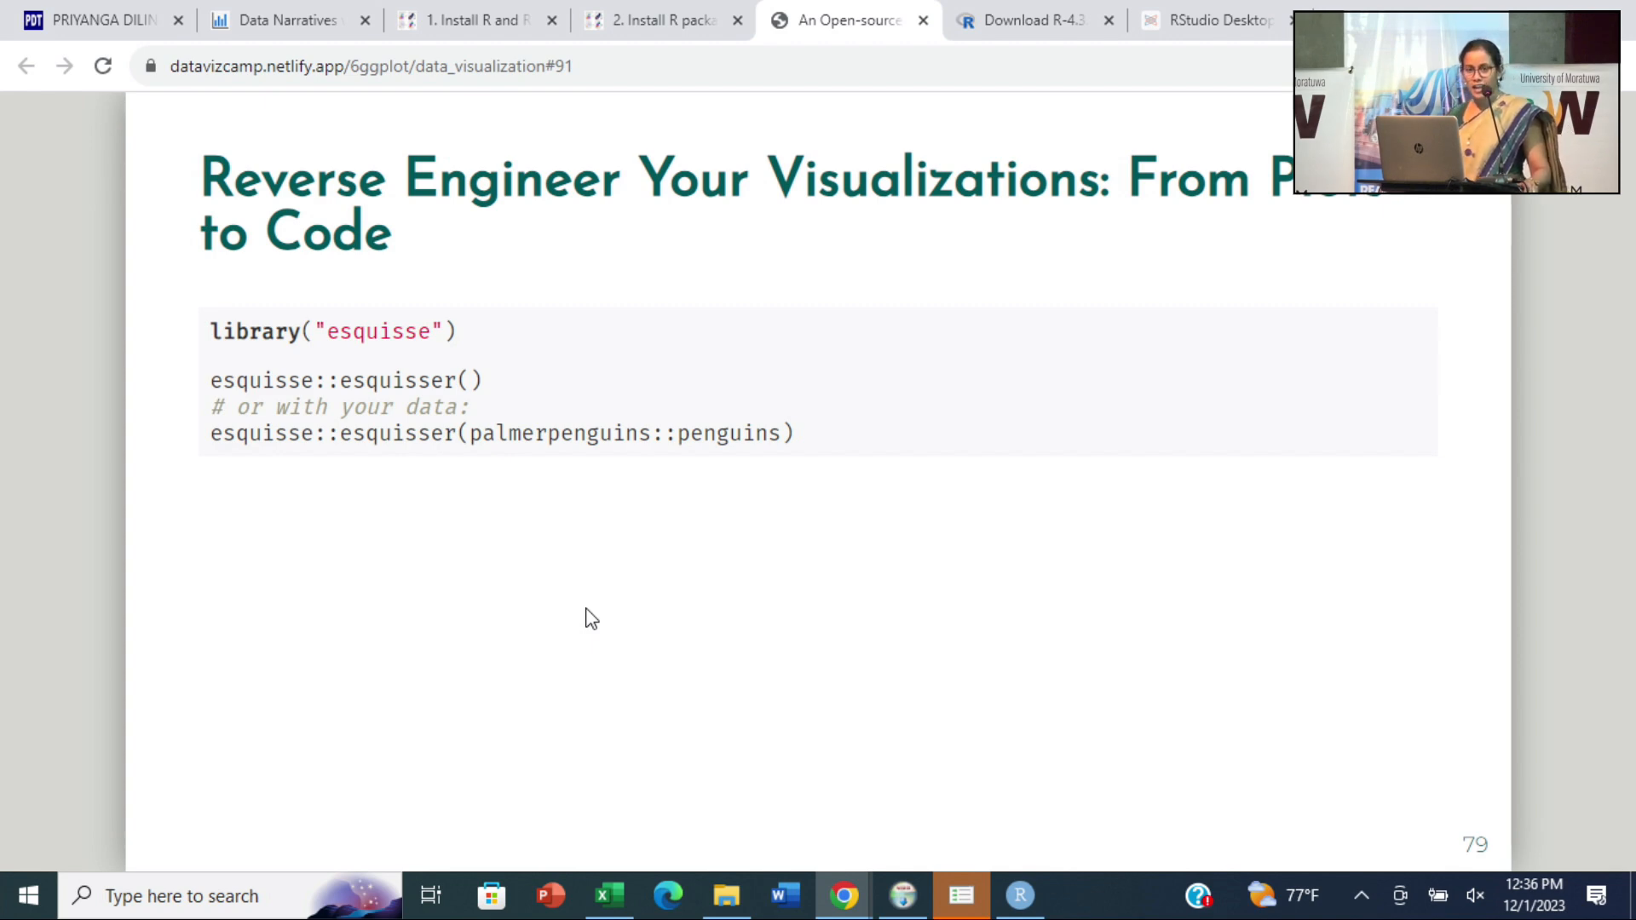
{"action": "key", "text": "Left"}
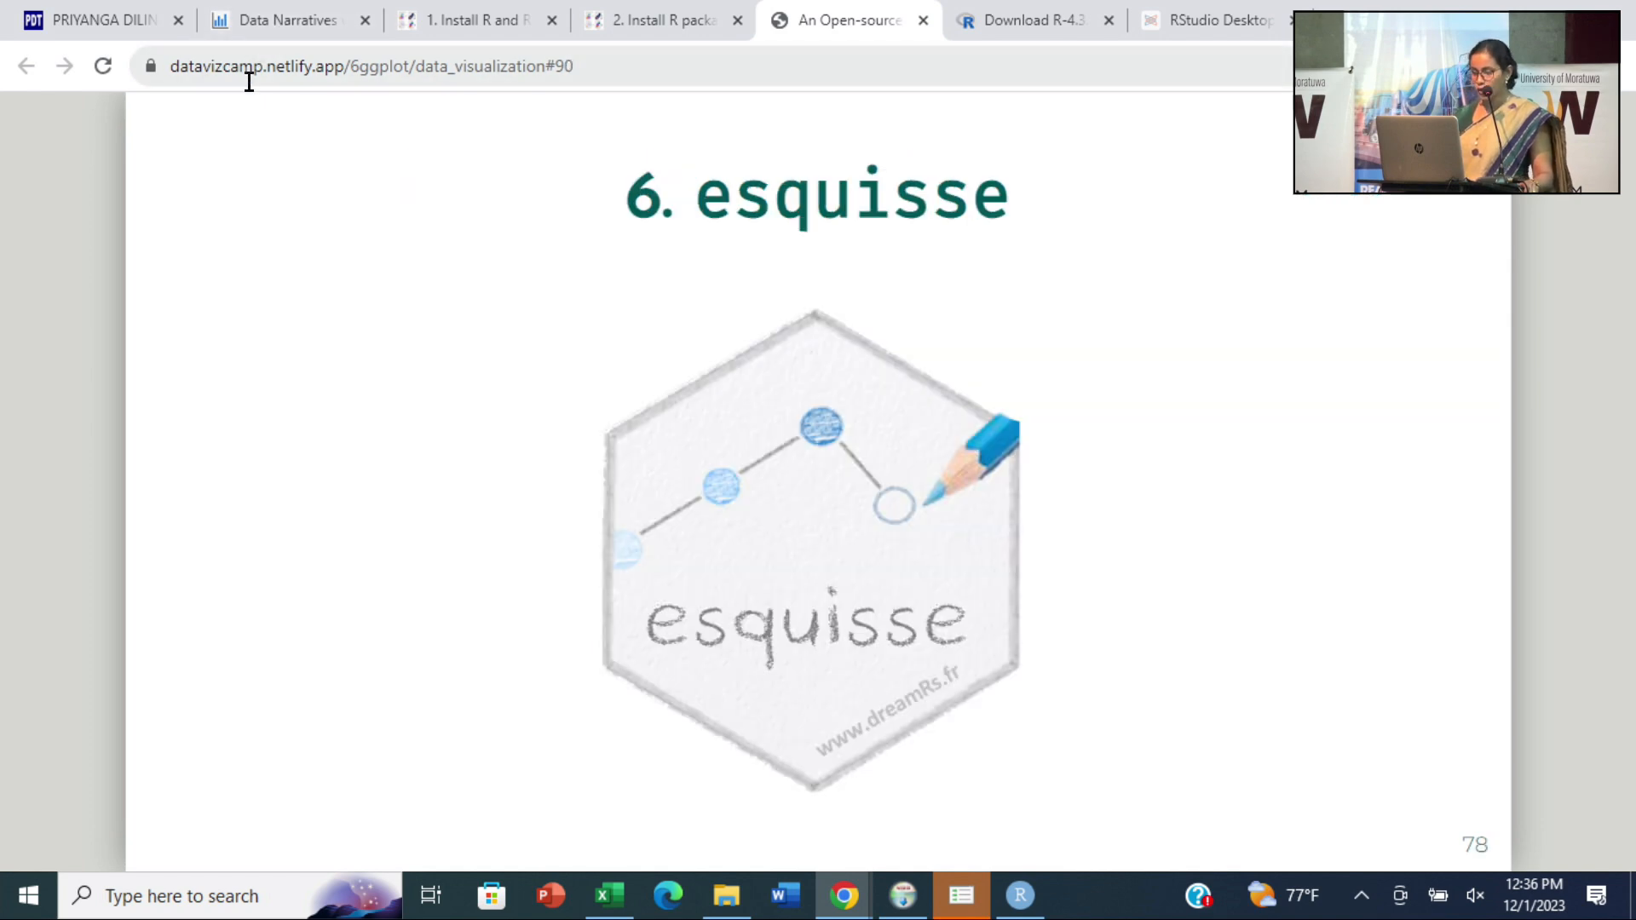
{"action": "key", "text": "Right"}
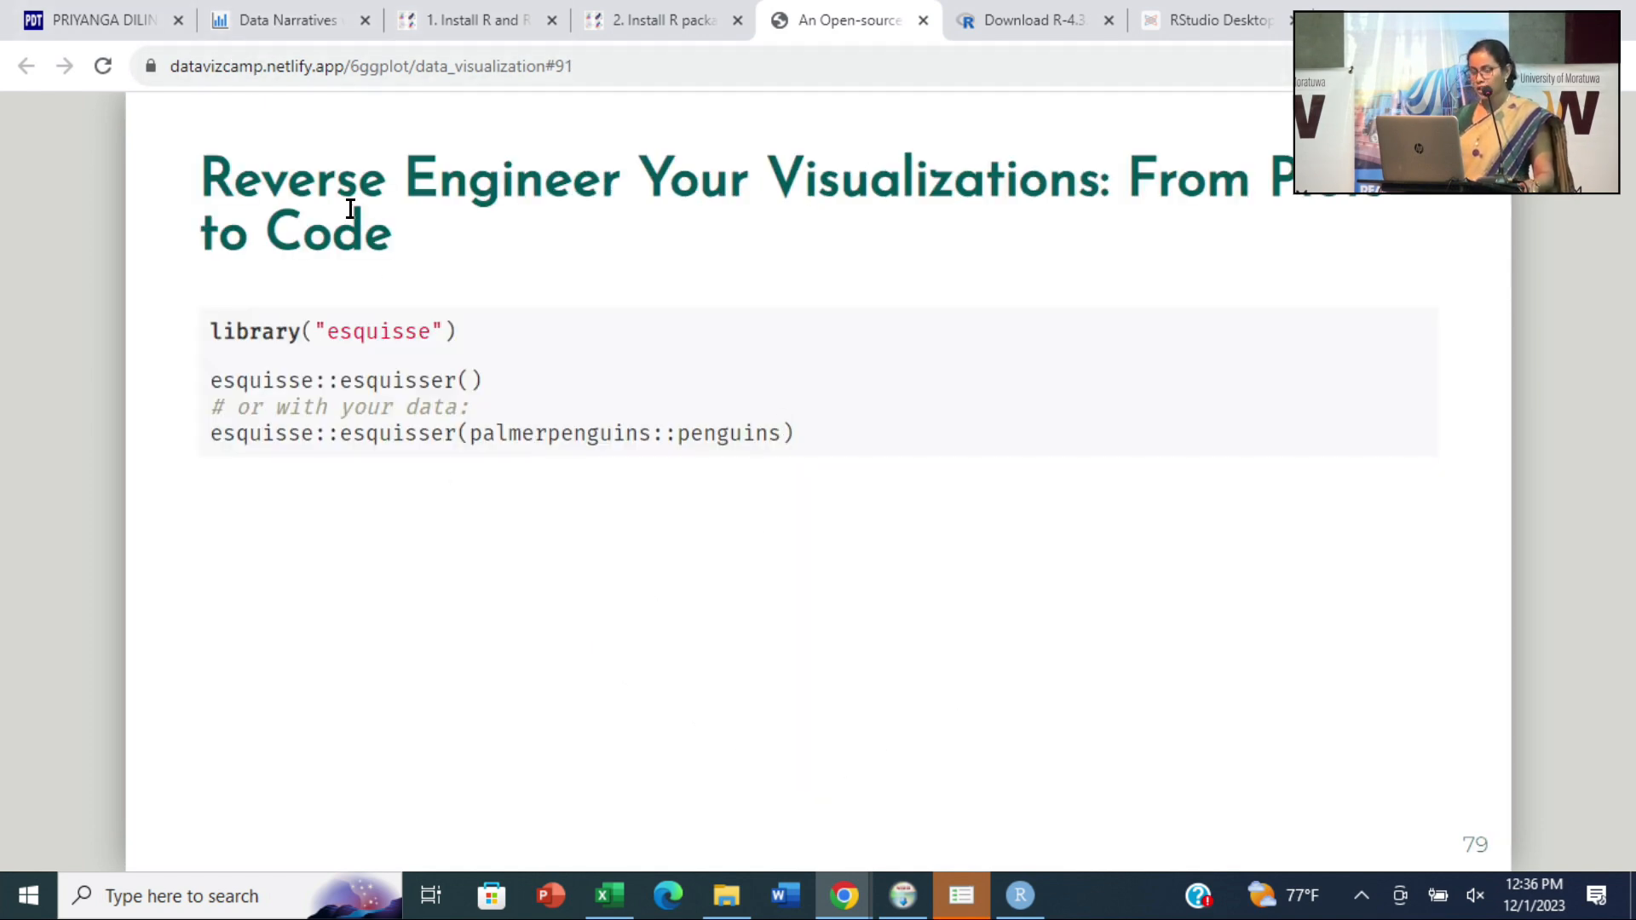
- Copy library("esquisse") from the slide and run it in the RStudio console
{"action": "left_click_drag", "start_coordinate": [211, 332], "coordinate": [514, 352]}
{"action": "key", "text": "ctrl+c"}
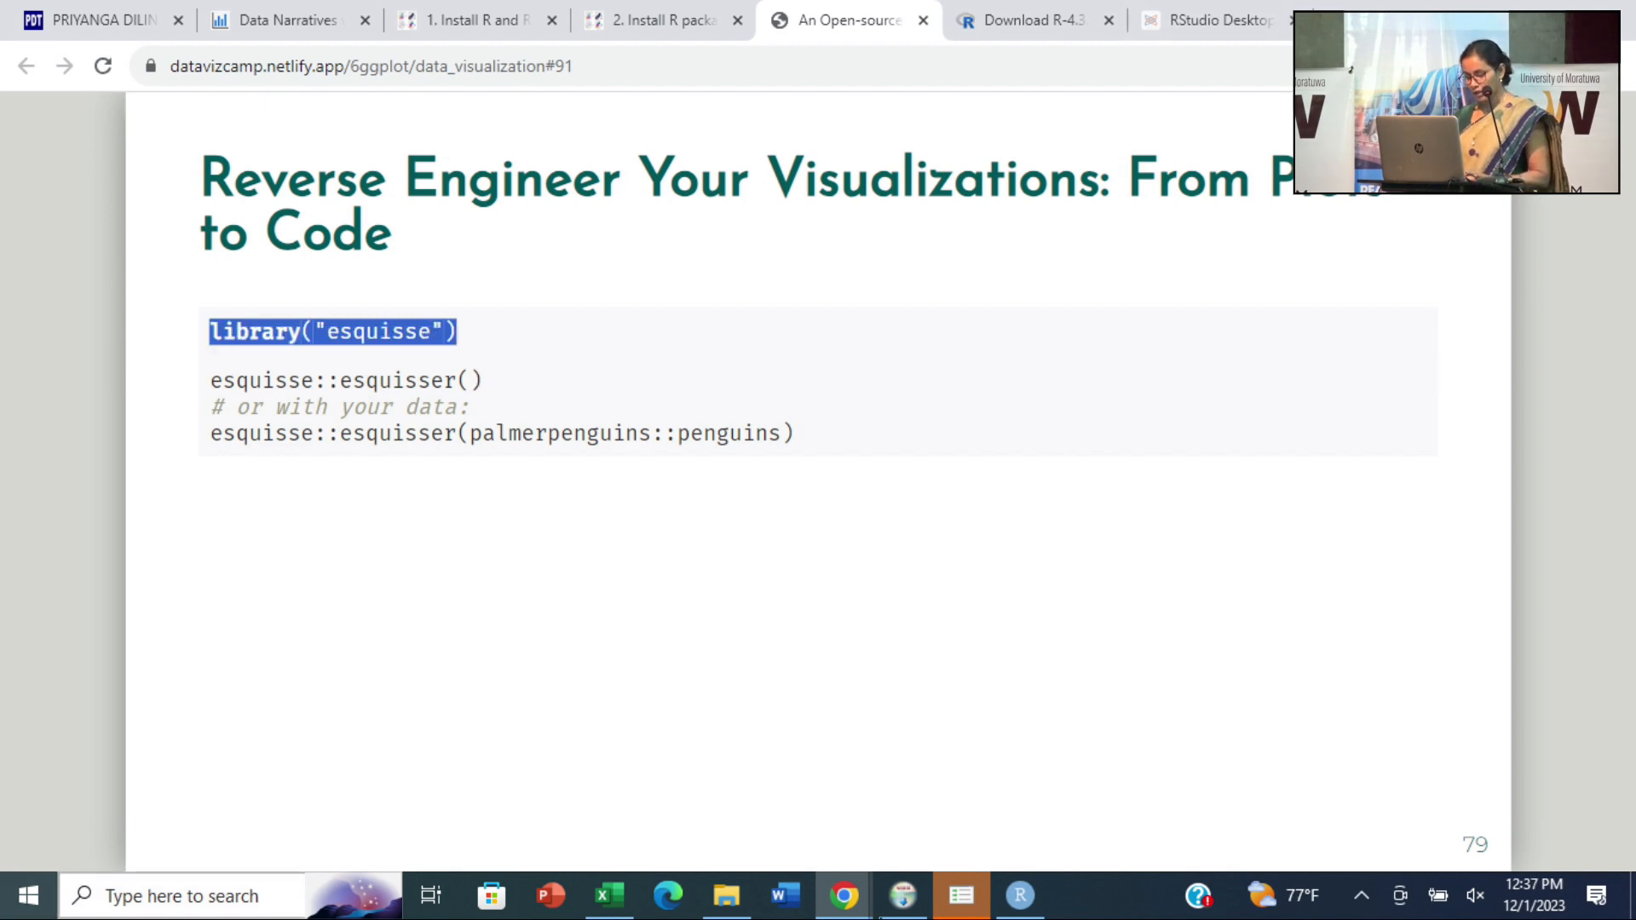
{"action": "left_click", "coordinate": [1014, 910]}
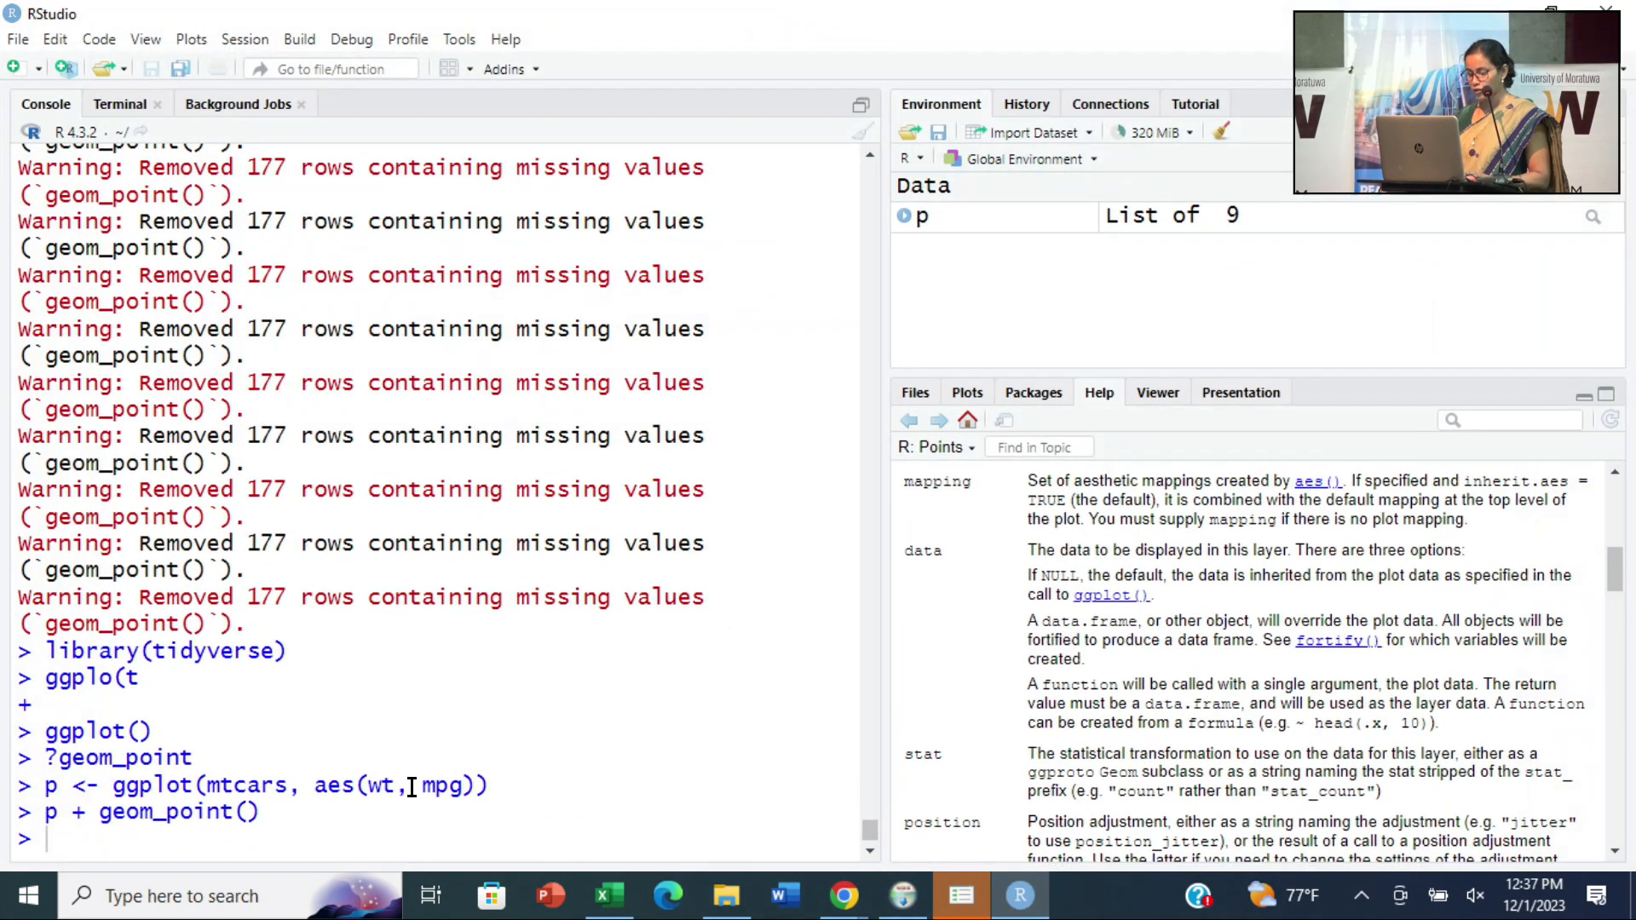
{"action": "key", "text": "ctrl+v"}
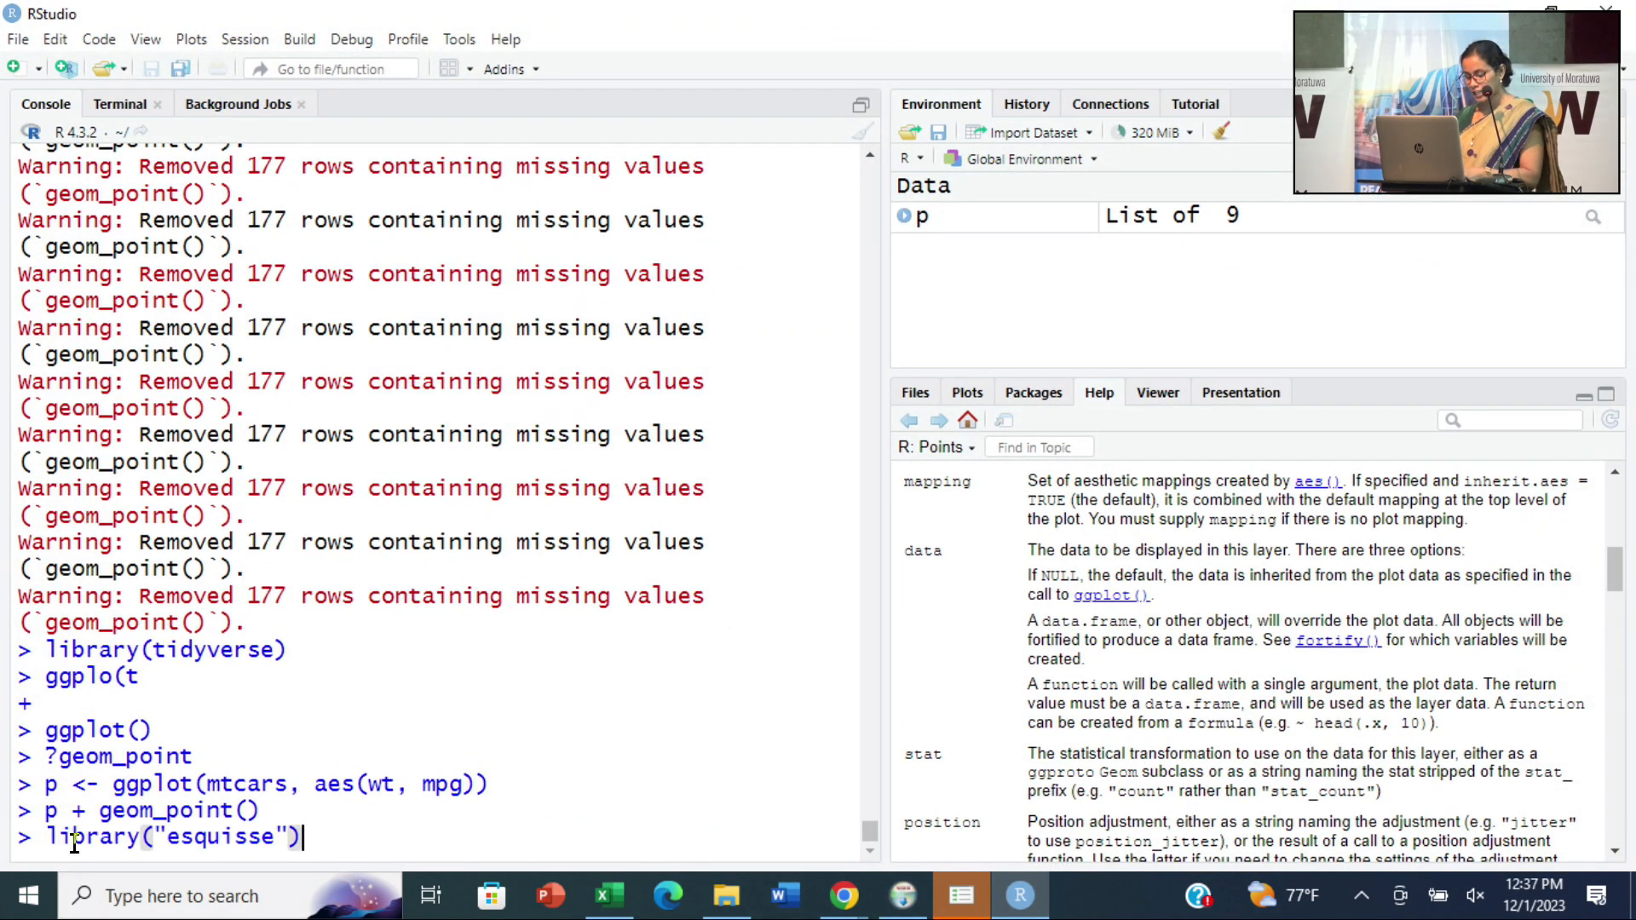
{"action": "key", "text": "Return"}
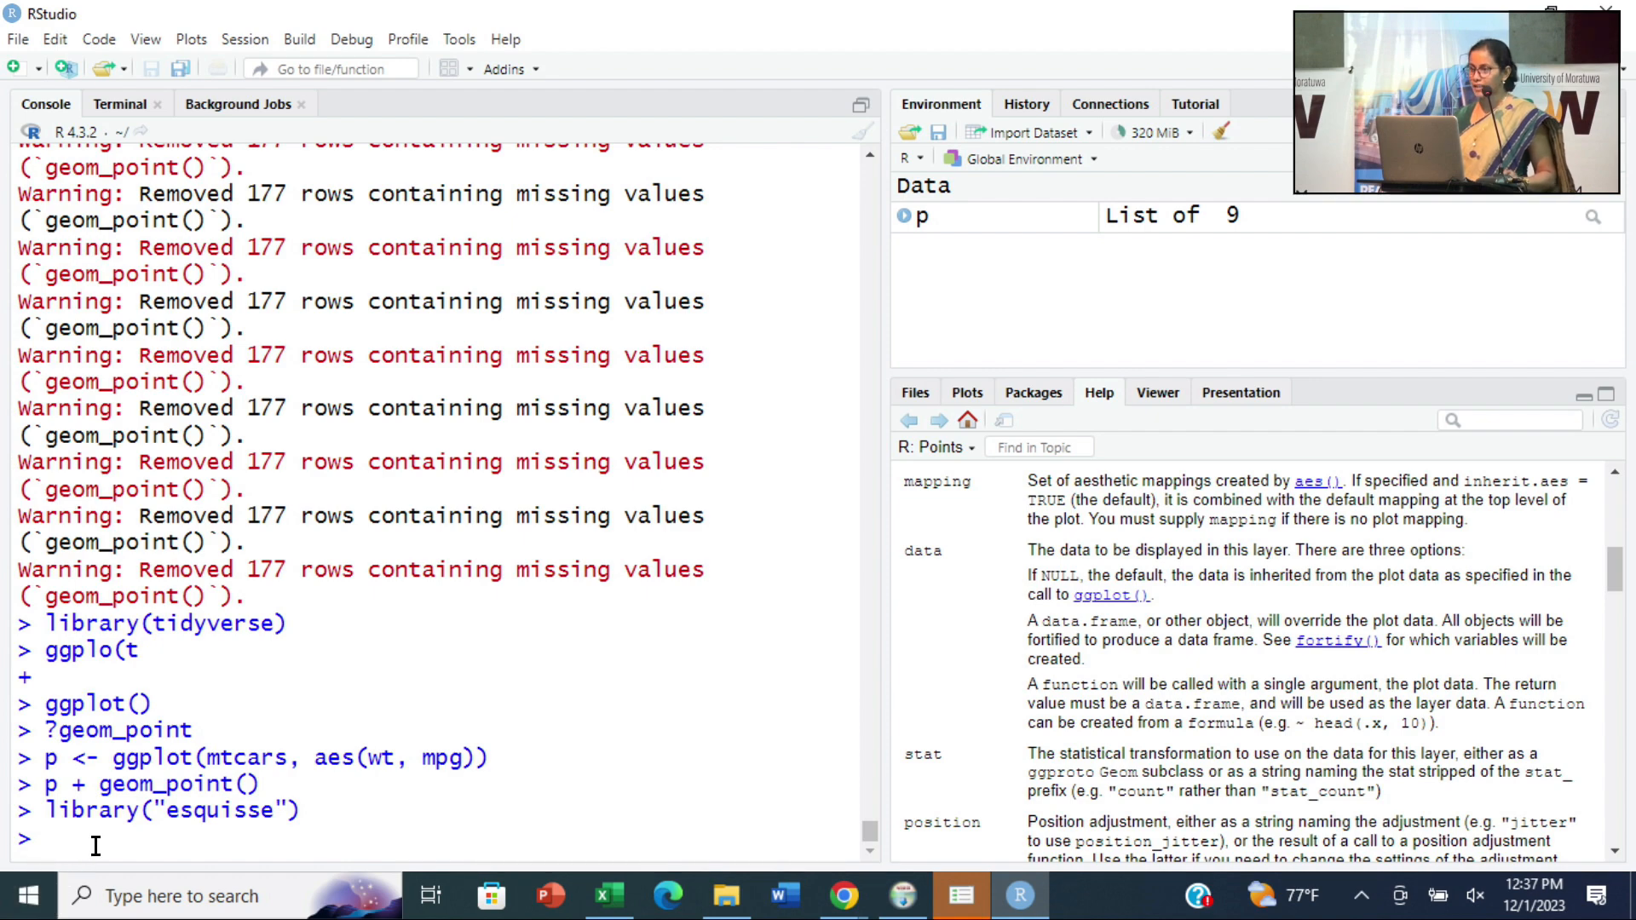
- Copy esquisse::esquisser(palmerpenguins::penguins) from the slide in the browser and try to run it in the RStudio console
{"action": "left_click", "coordinate": [1022, 899]}
{"action": "left_click_drag", "start_coordinate": [212, 381], "coordinate": [518, 388]}
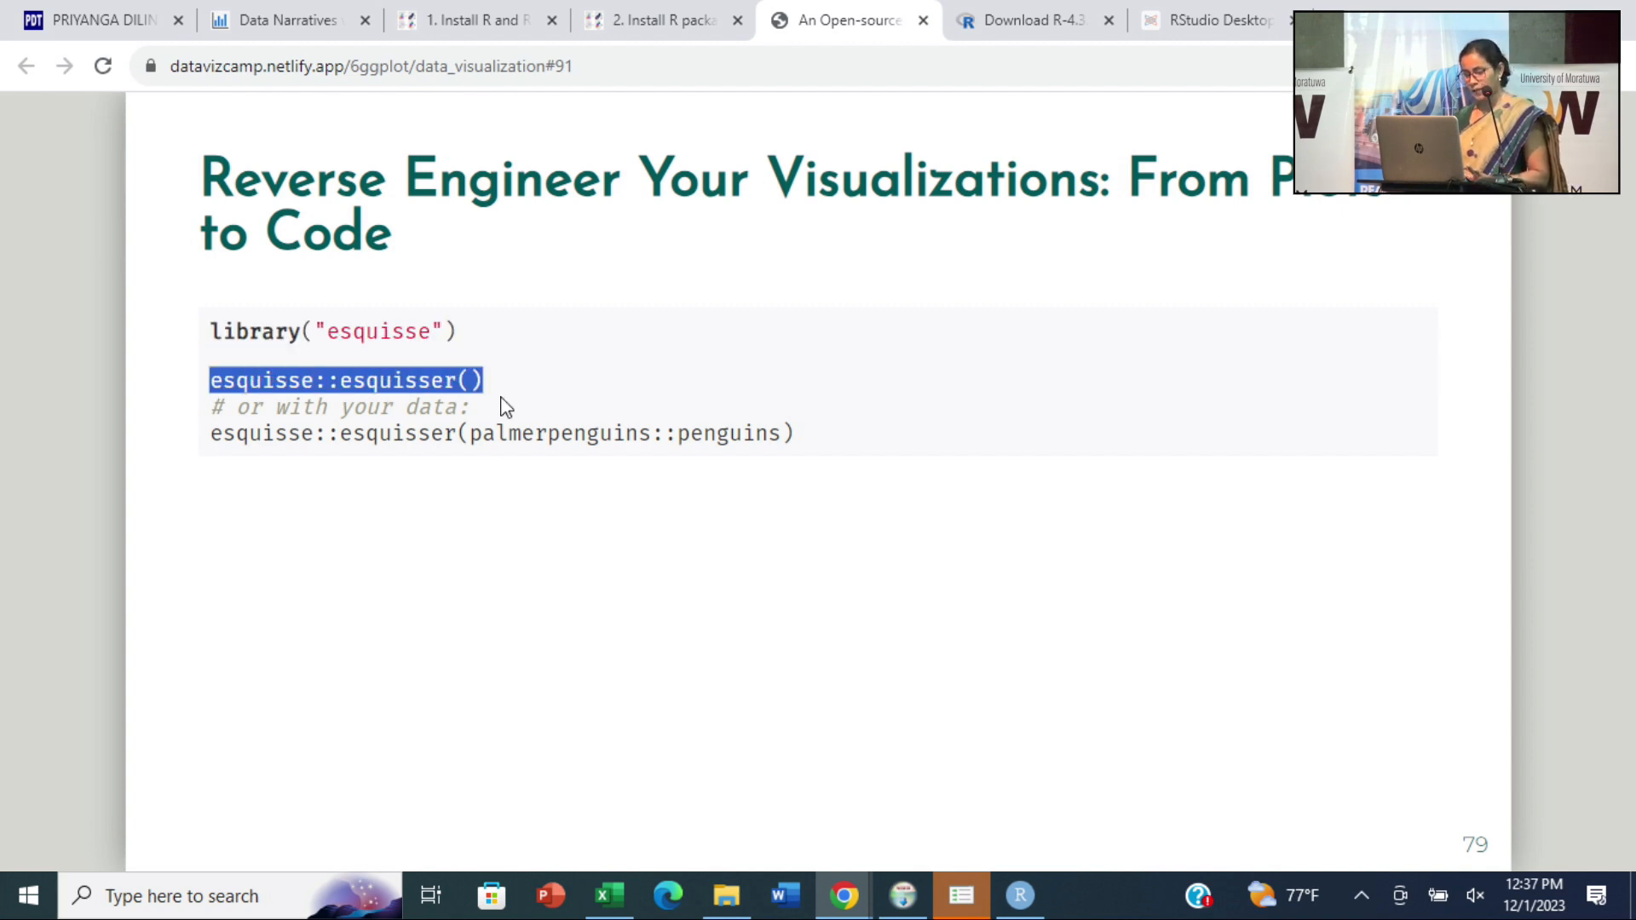
{"action": "left_click_drag", "start_coordinate": [810, 438], "coordinate": [240, 460]}
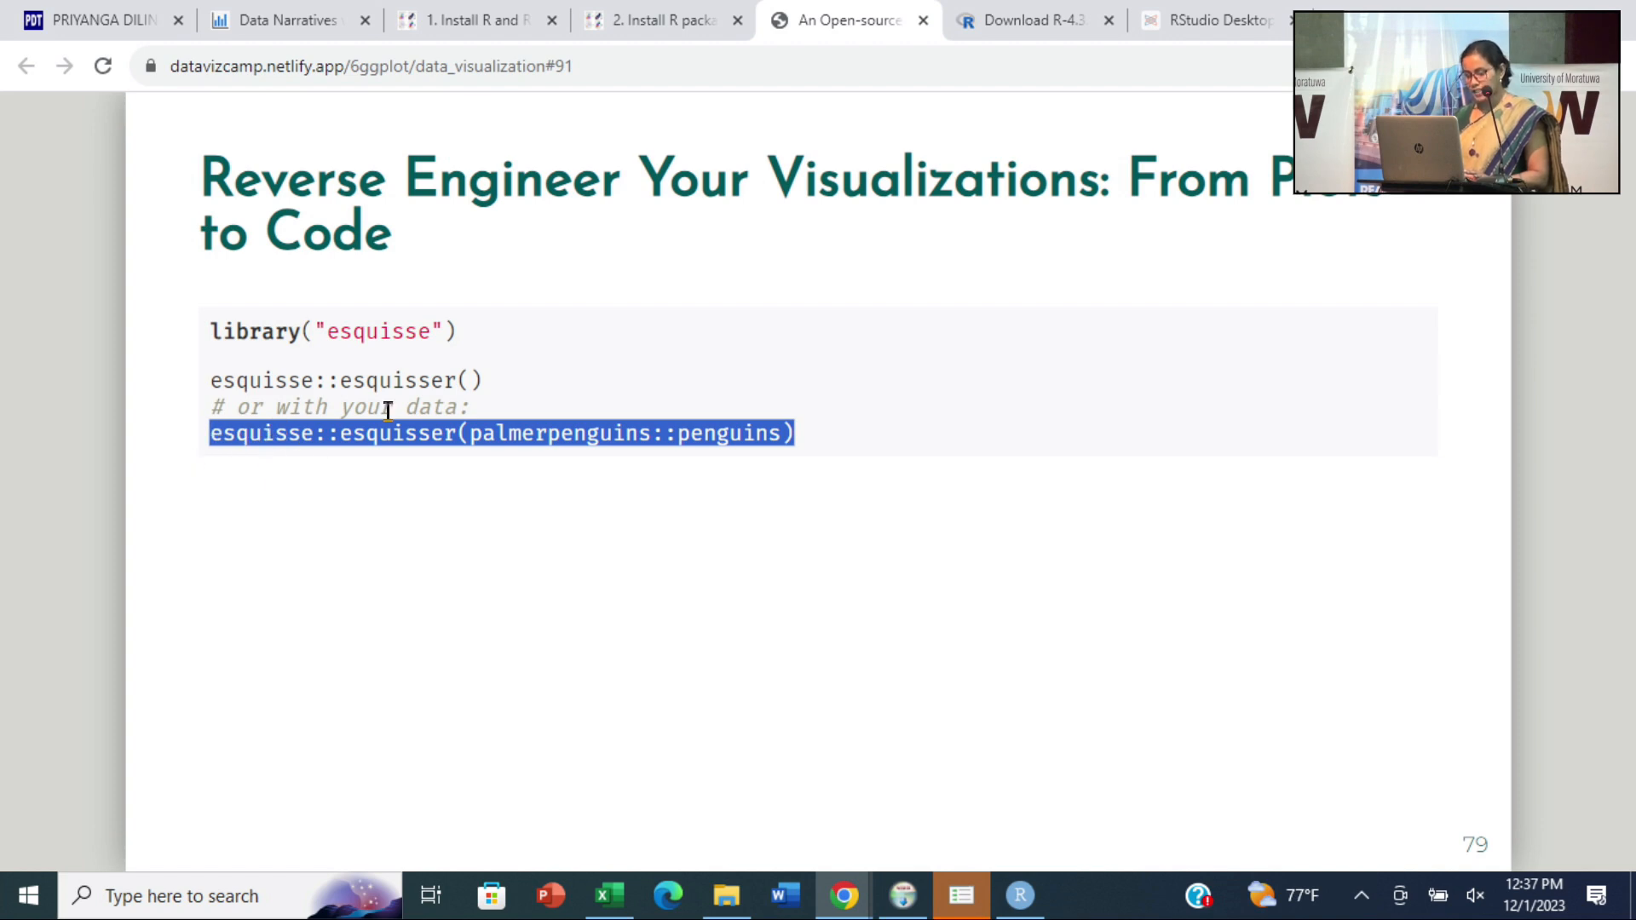
{"action": "double_click", "coordinate": [414, 434]}
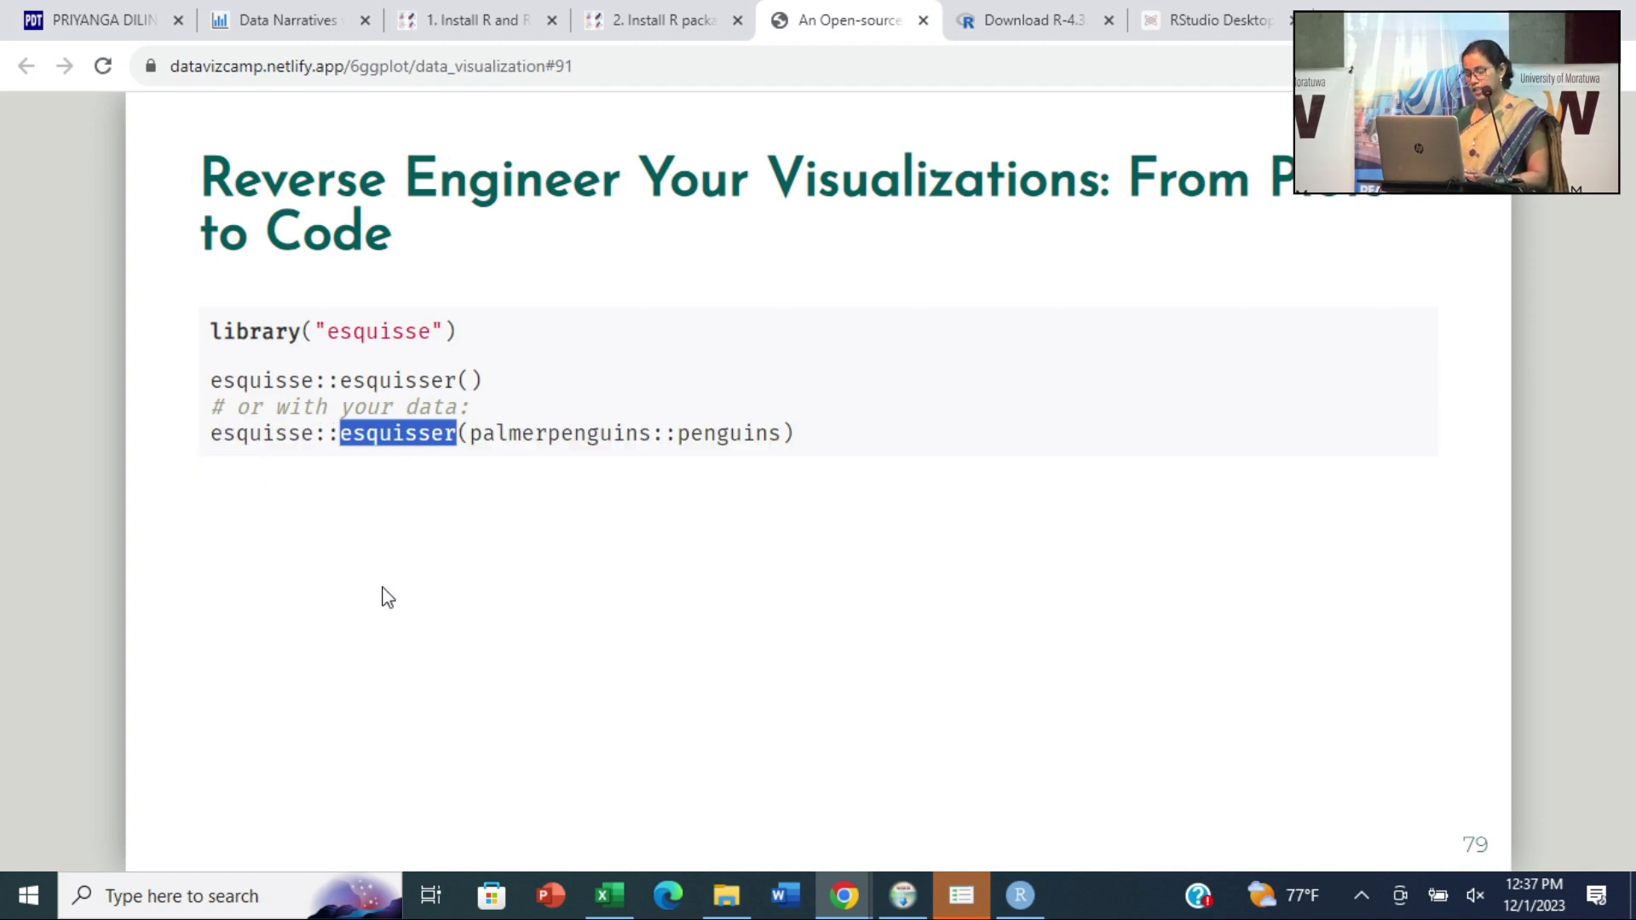
{"action": "left_click_drag", "start_coordinate": [470, 438], "coordinate": [139, 447]}
{"action": "key", "text": "ctrl+c"}
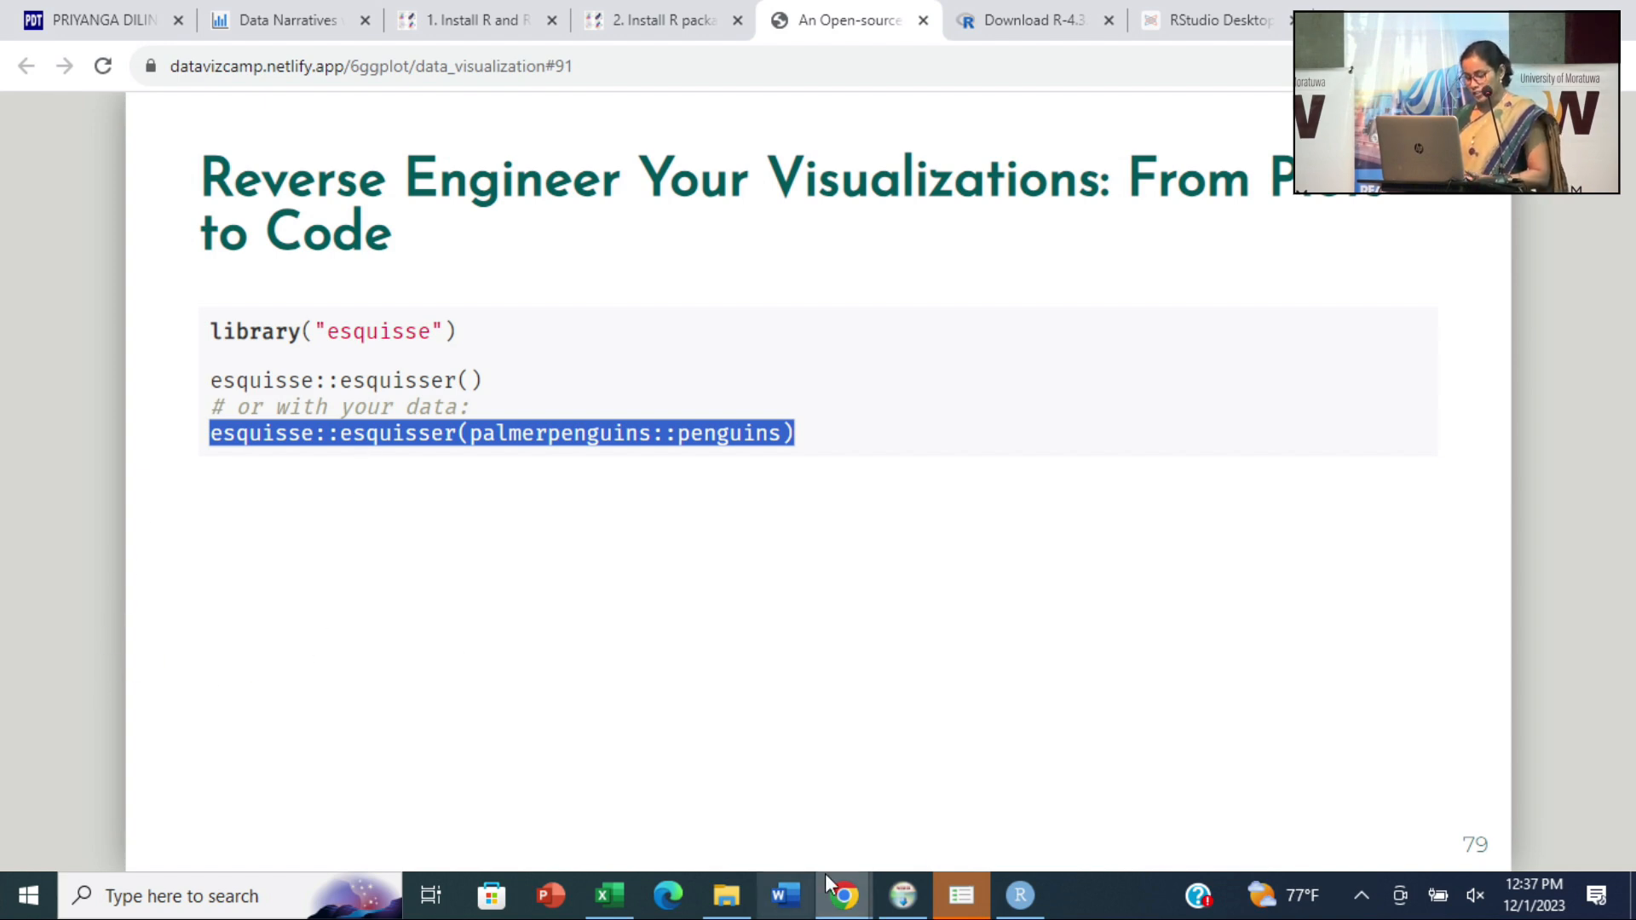
{"action": "left_click", "coordinate": [1020, 895]}
{"action": "key", "text": "ctrl+v"}
{"action": "key", "text": "Return"}
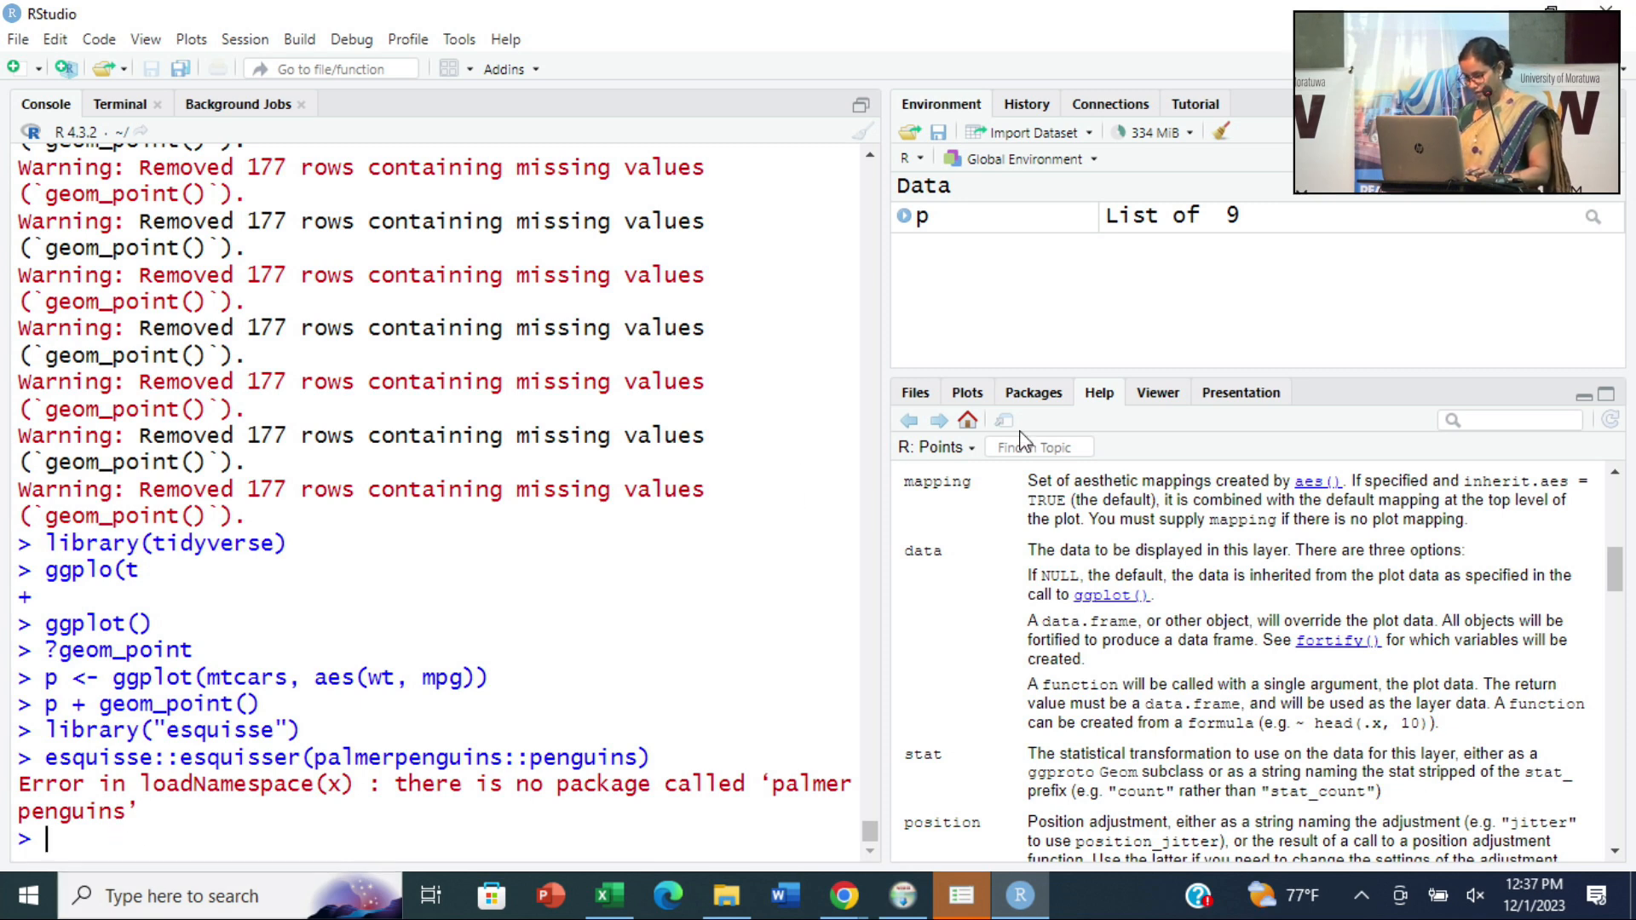
{"action": "left_click", "coordinate": [1034, 393]}
{"action": "left_click", "coordinate": [946, 420]}
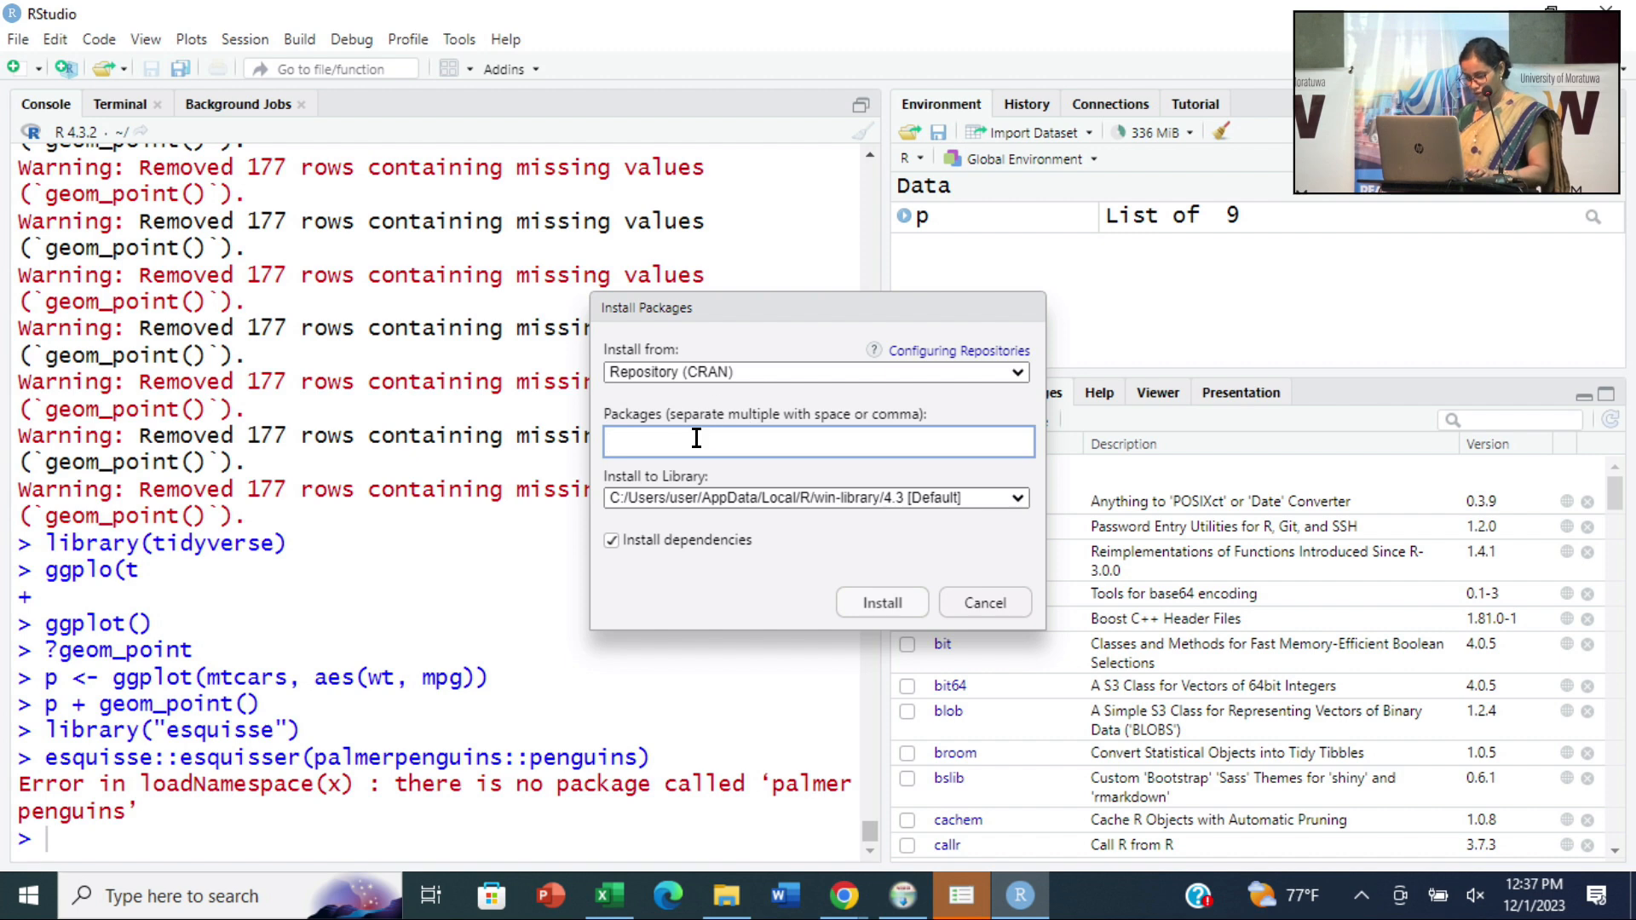
{"action": "type", "text": "pal"}
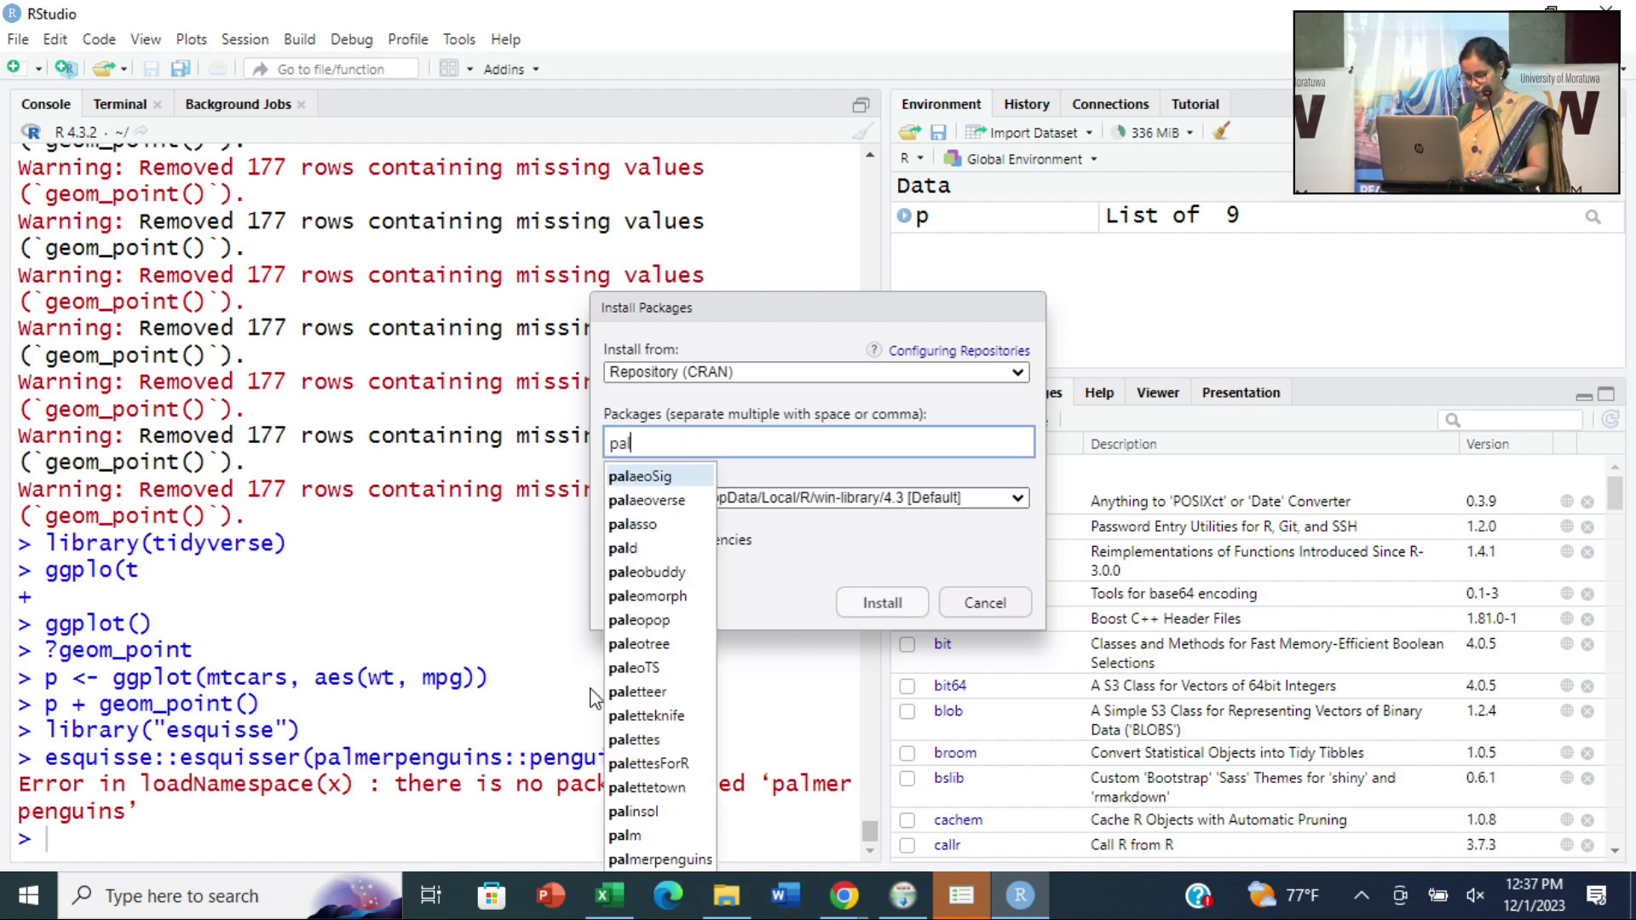
{"action": "type", "text": "mer"}
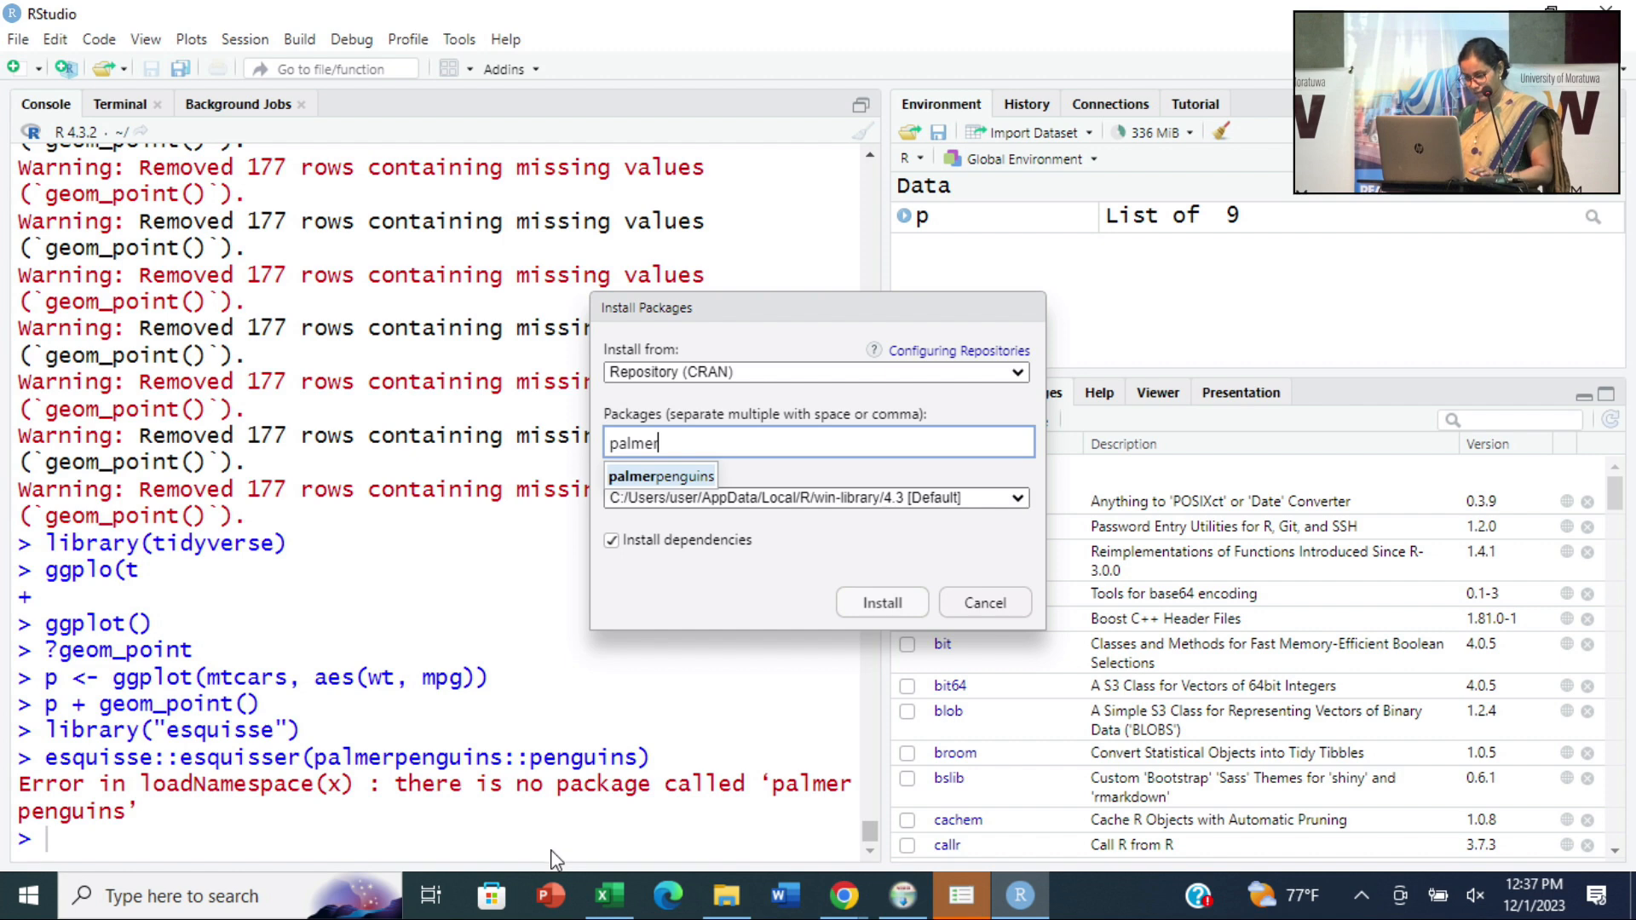
{"action": "left_click", "coordinate": [700, 479]}
{"action": "left_click", "coordinate": [986, 602]}
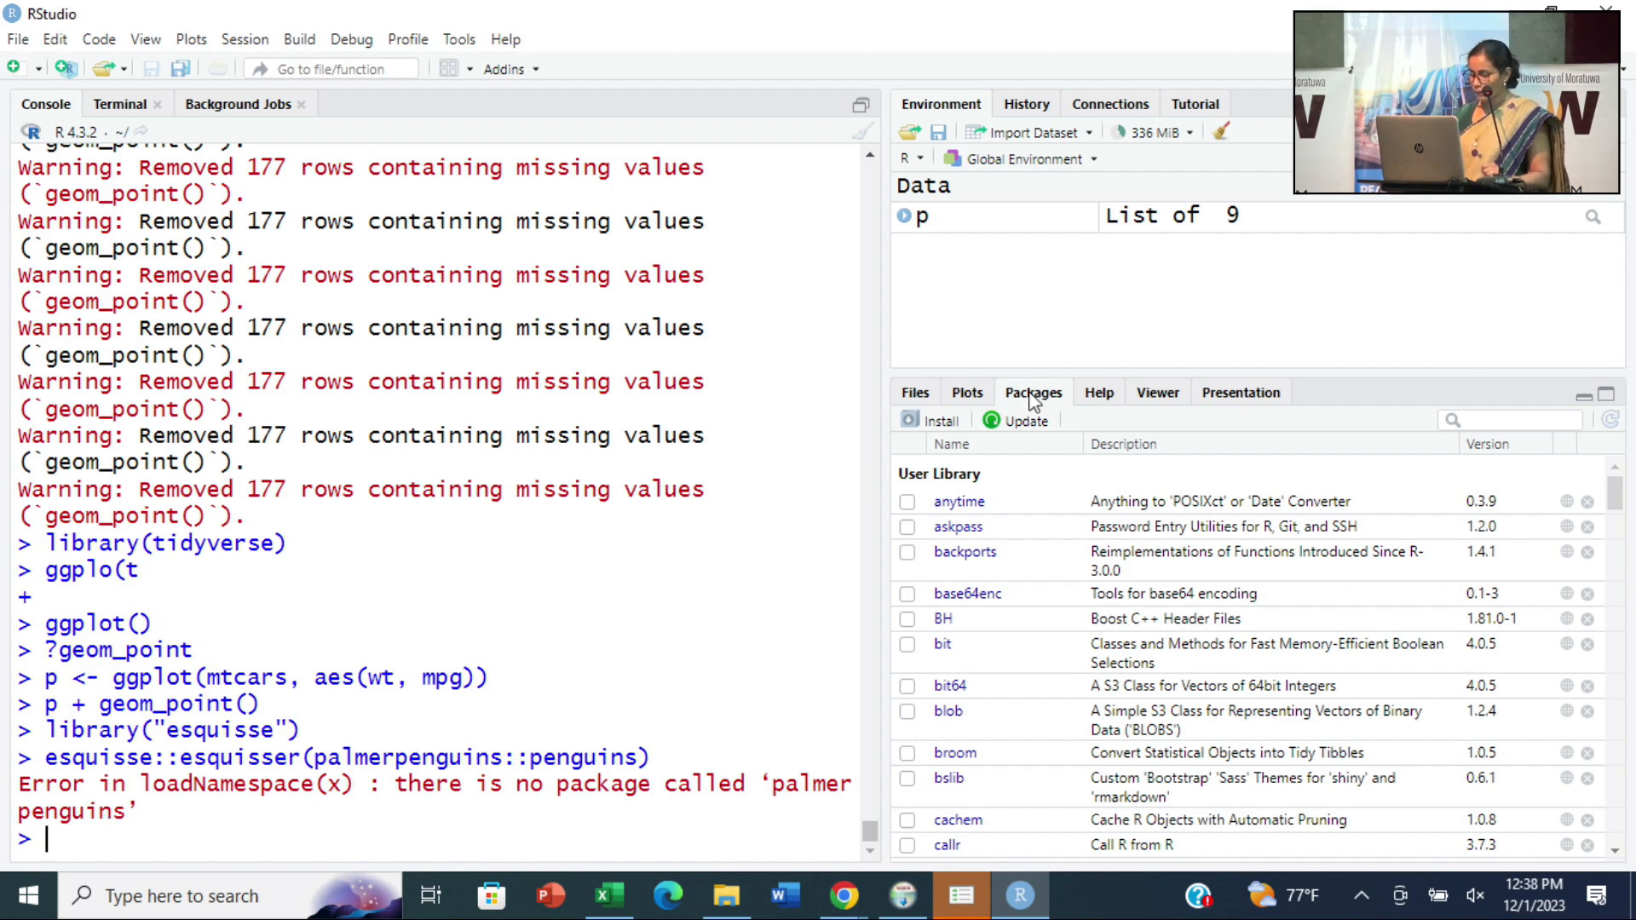
- Install the palmerpenguins package from the CRAN repository
{"action": "left_click", "coordinate": [940, 420]}
{"action": "type", "text": "pla"}
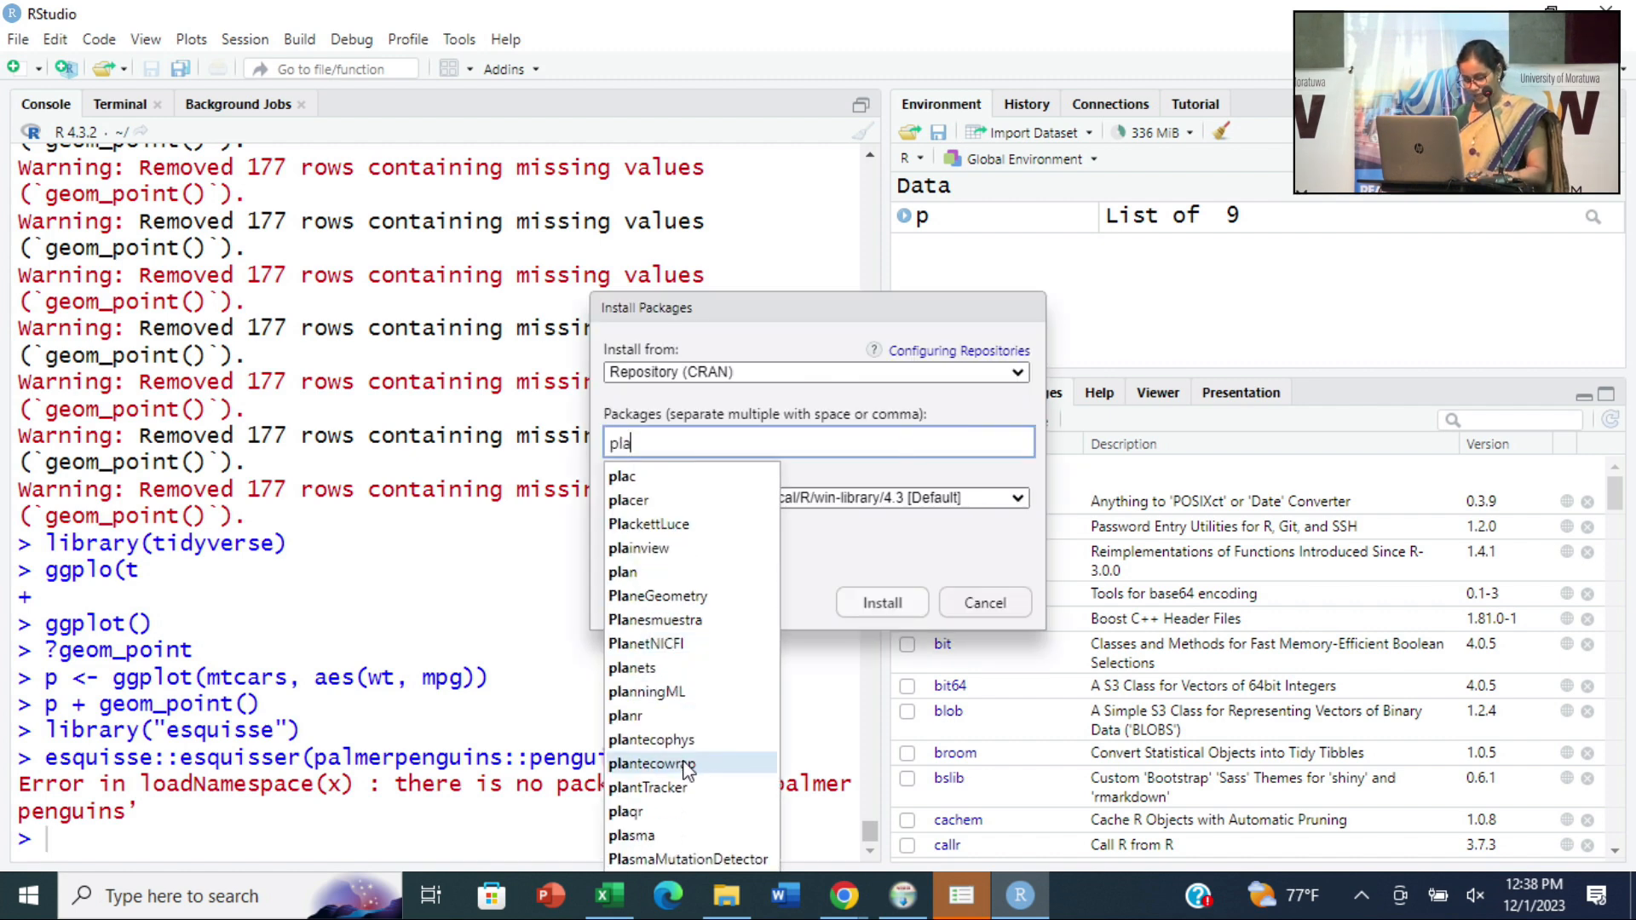
{"action": "type", "text": "me"}
{"action": "key", "text": "BackSpace"}
{"action": "key", "text": "BackSpace"}
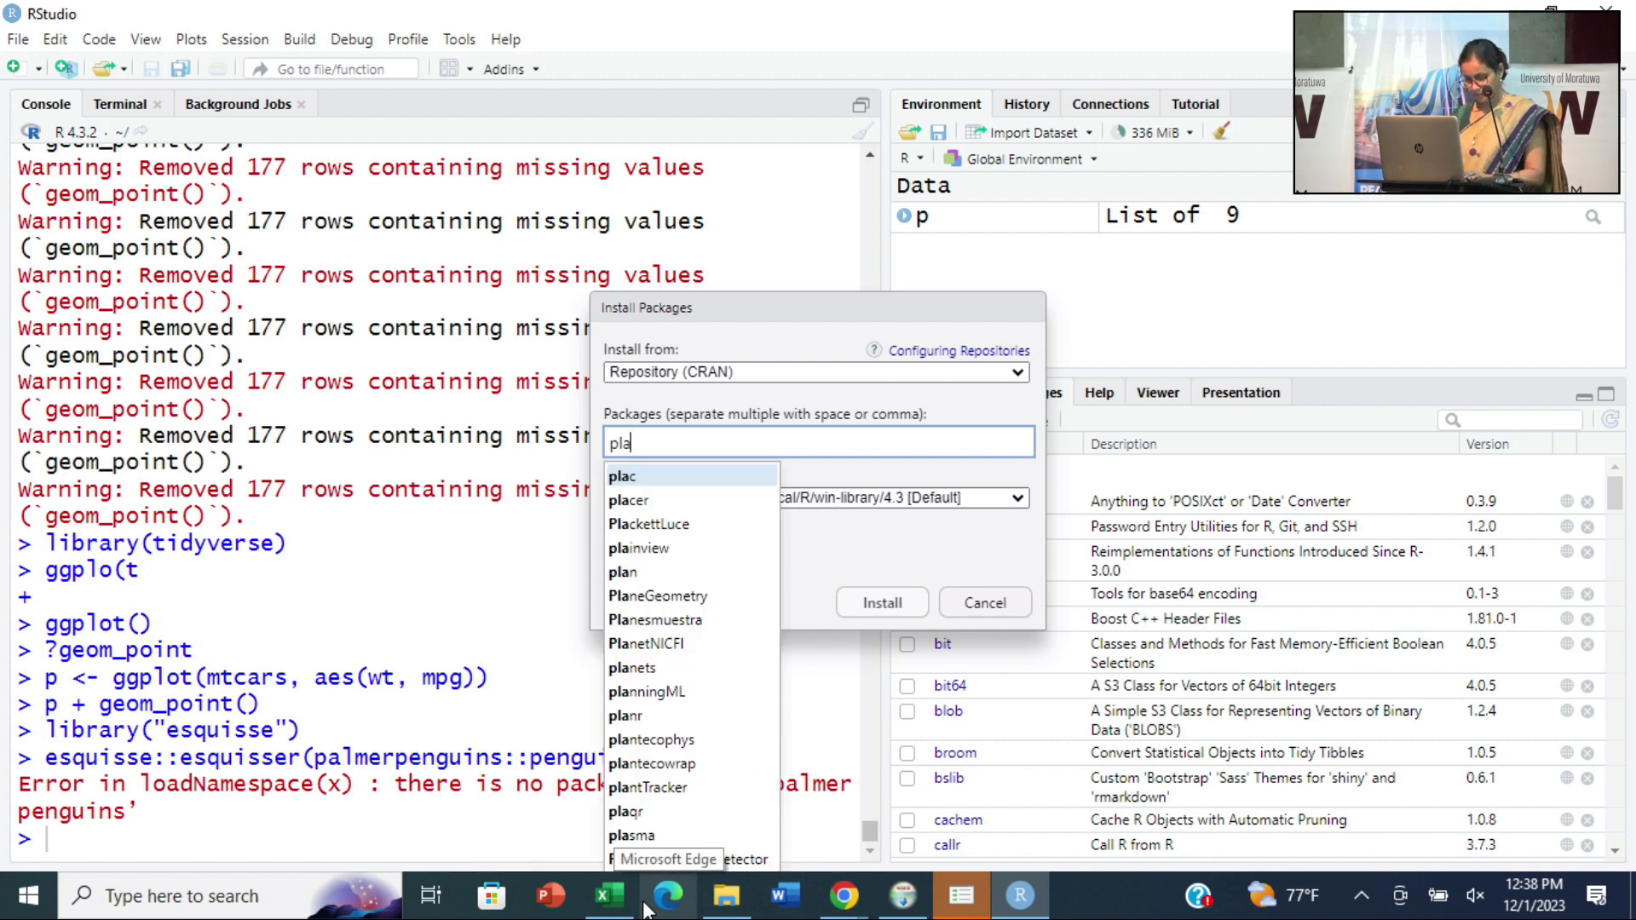
{"action": "type", "text": "mer"}
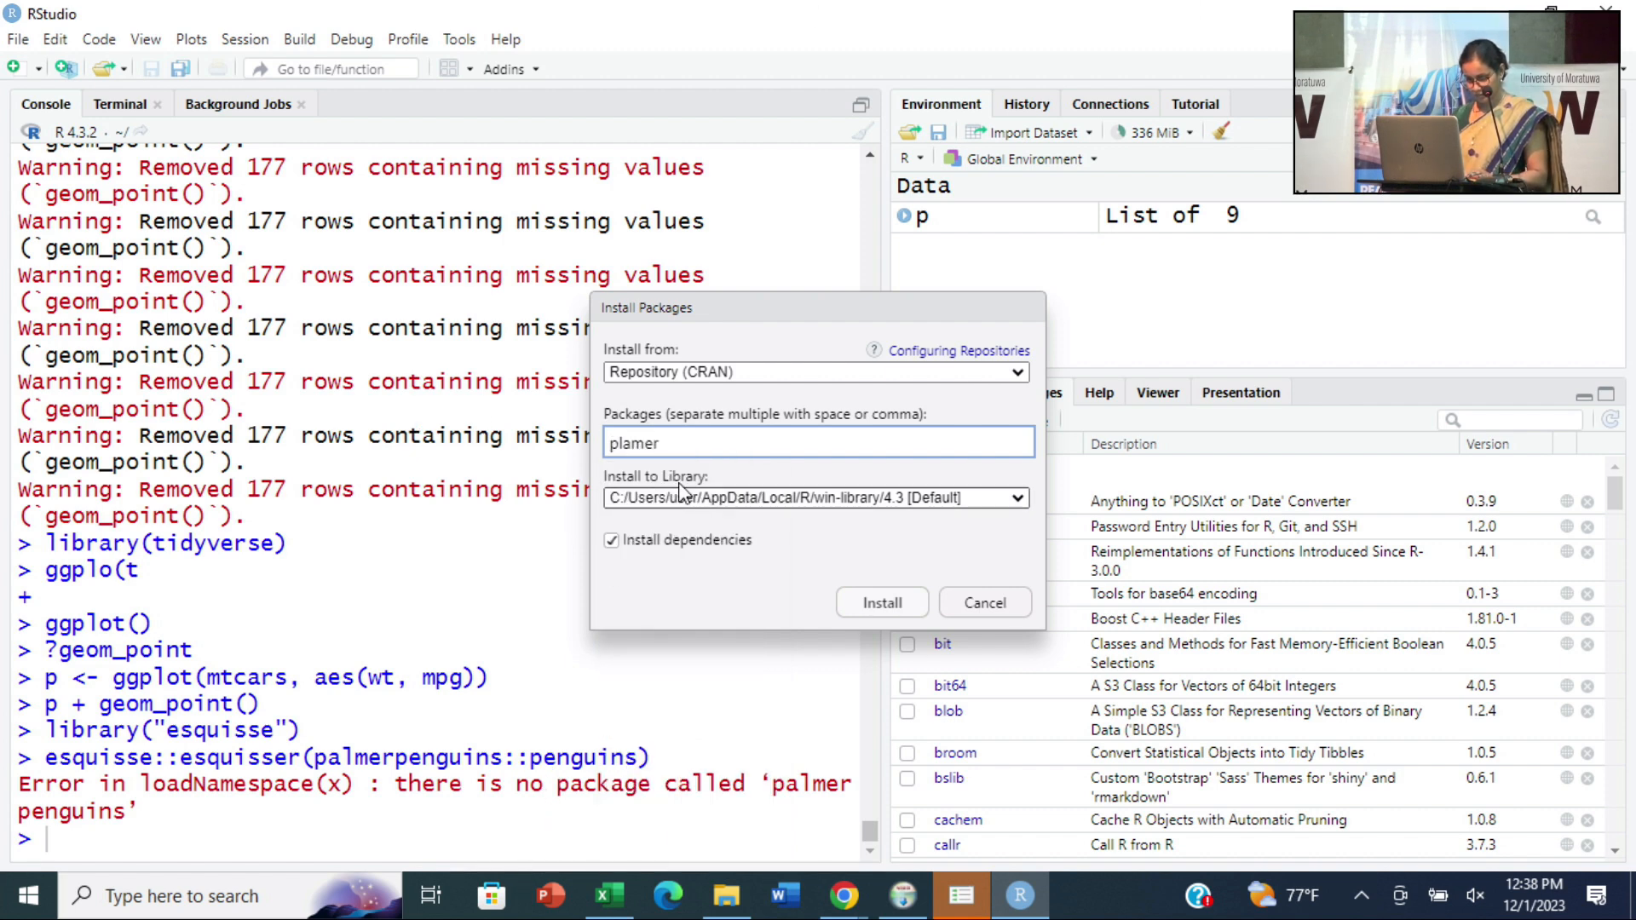
{"action": "key", "text": "ctrl+a"}
{"action": "type", "text": "palmer"}
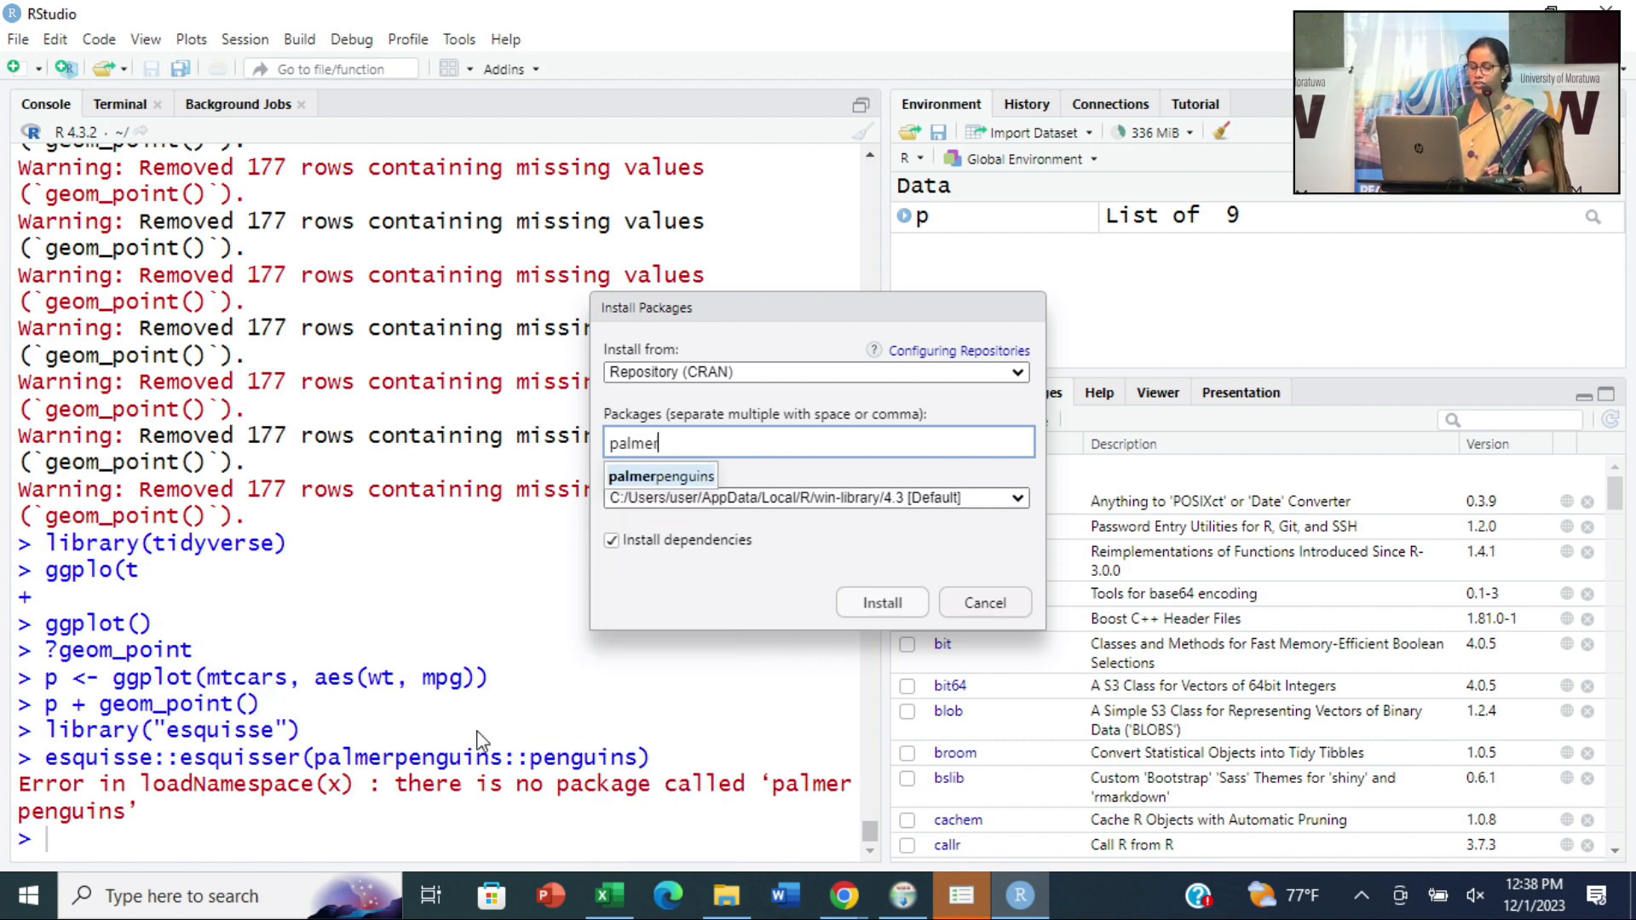
{"action": "left_click", "coordinate": [669, 481]}
{"action": "left_click", "coordinate": [866, 611]}
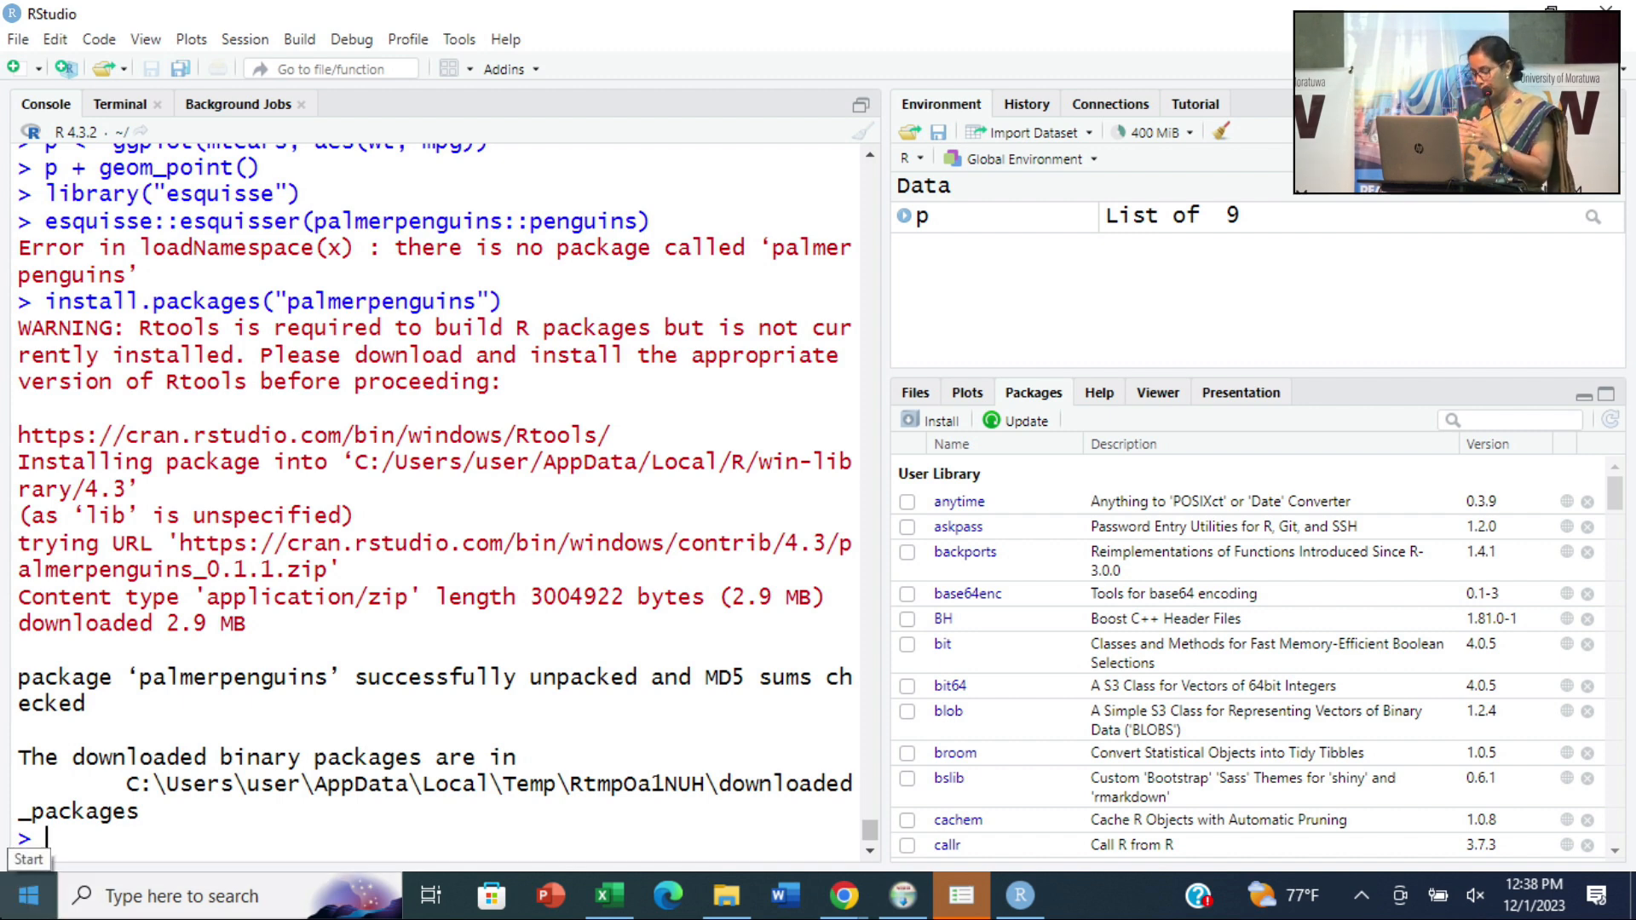
- Load the installed package in the console with library(palmerpenguins)
{"action": "key", "text": "BackSpace"}
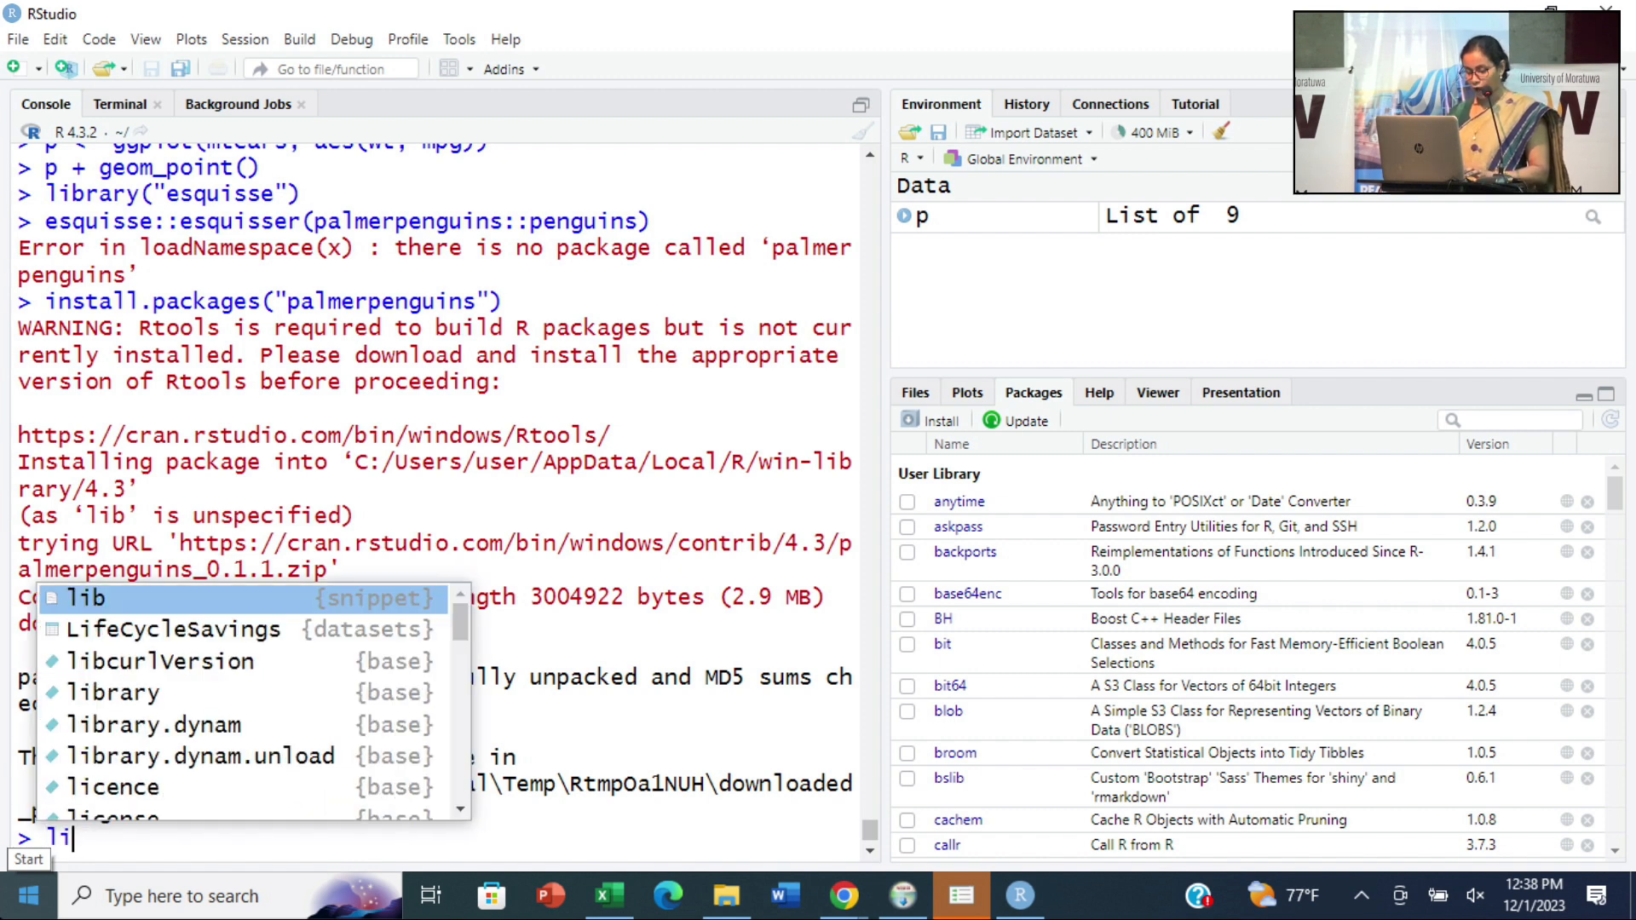
{"action": "type", "text": "bra"}
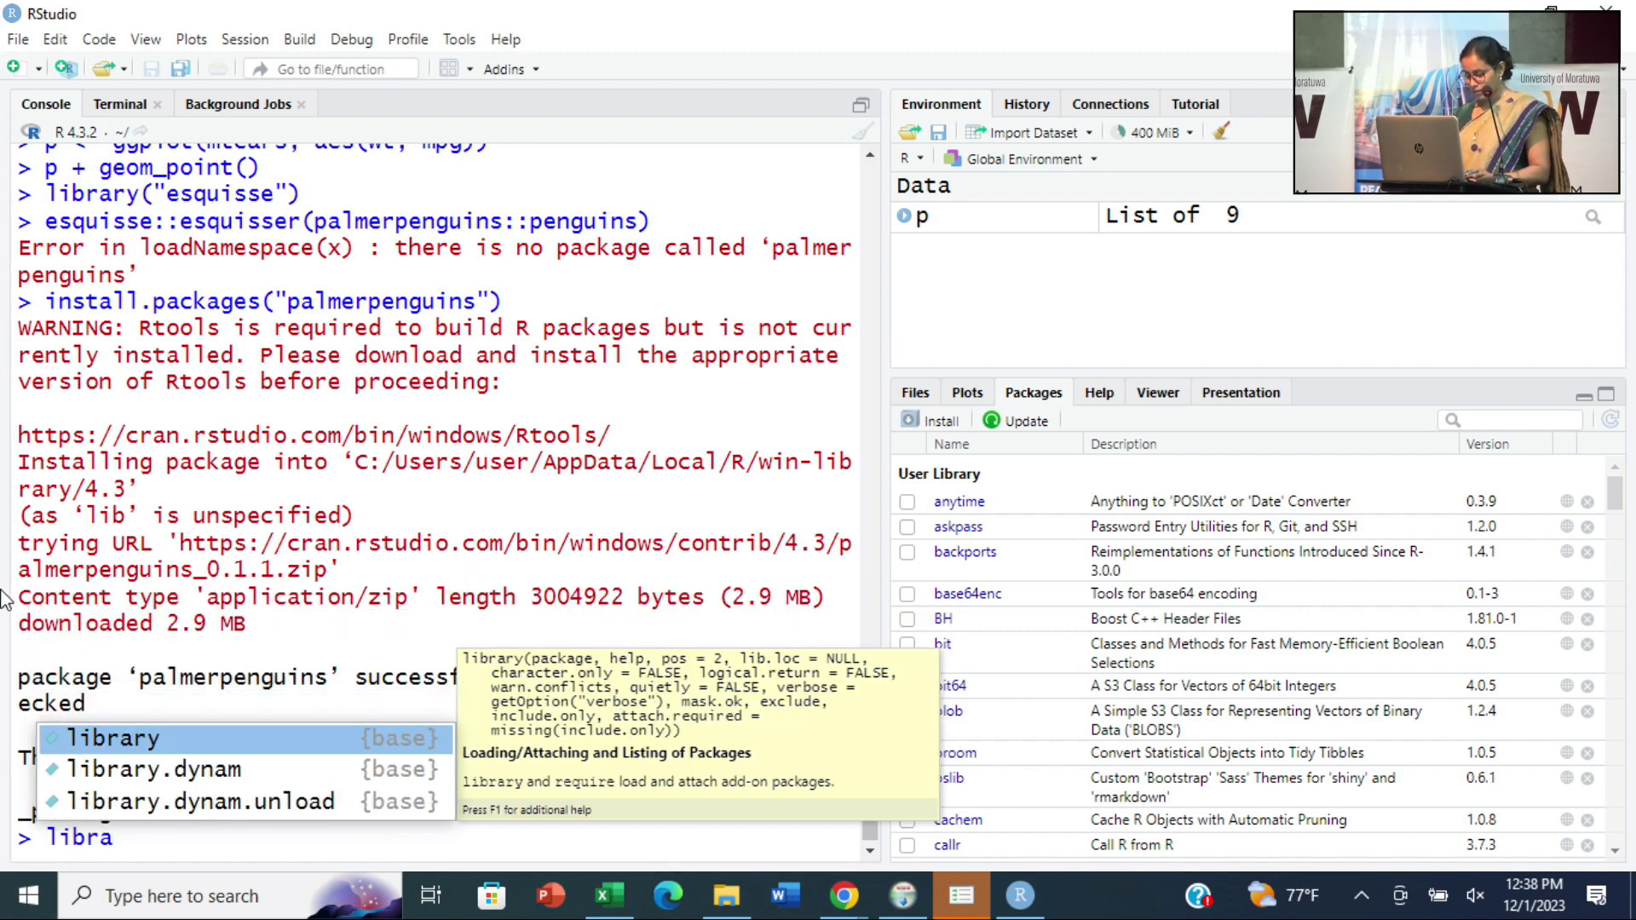
{"action": "type", "text": "ry"}
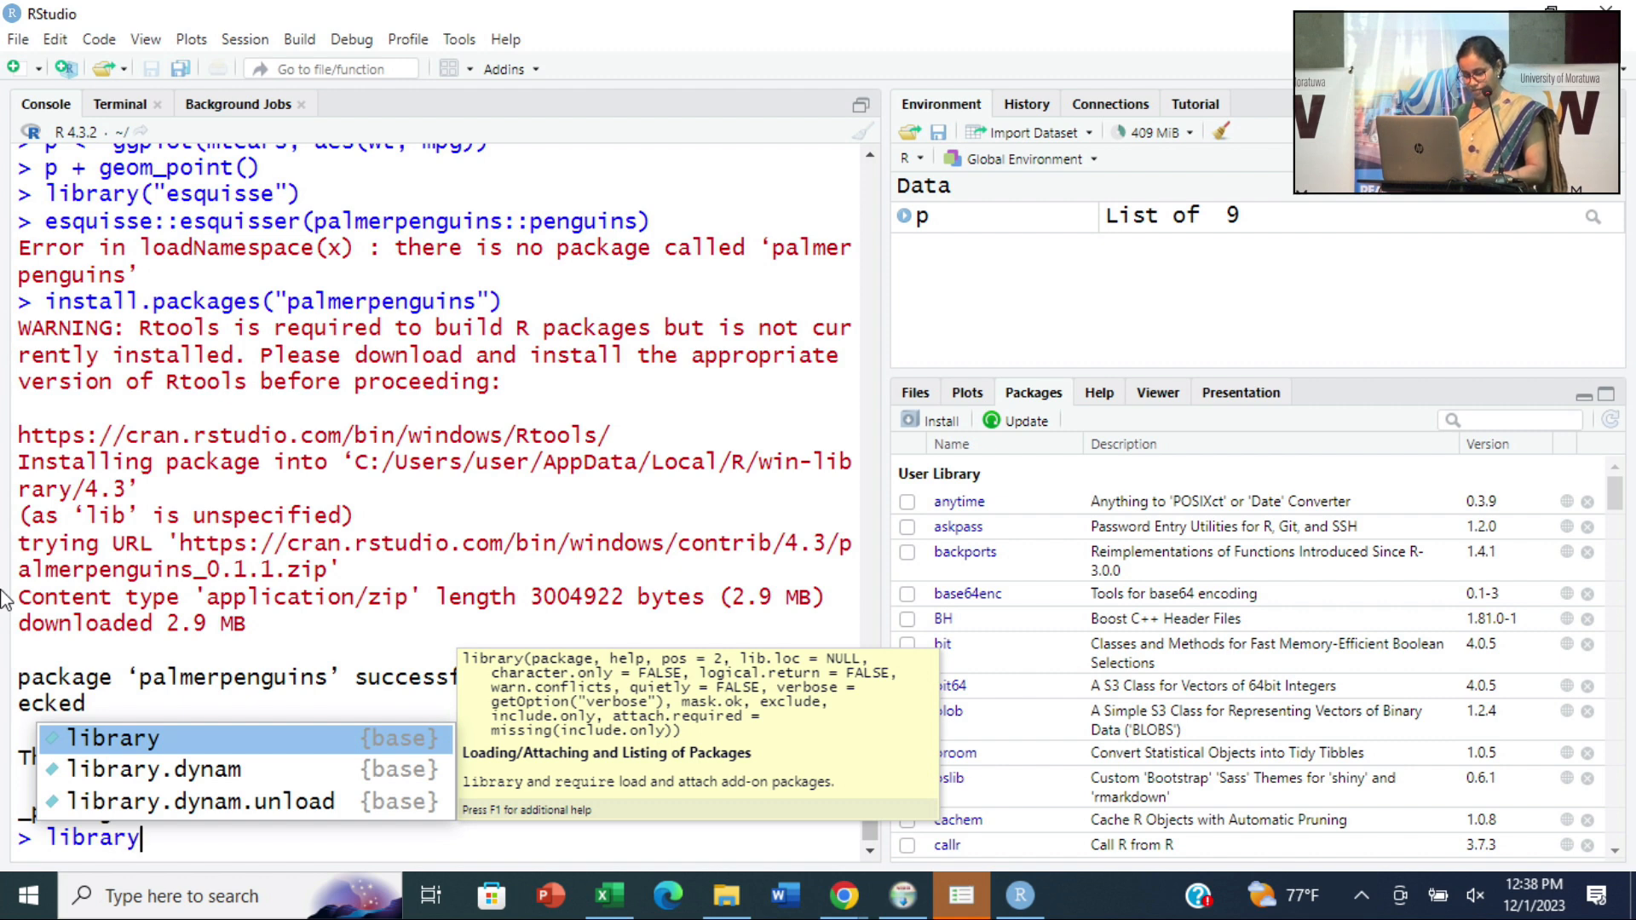
{"action": "type", "text": "("}
{"action": "type", "text": "palmerpenguins"}
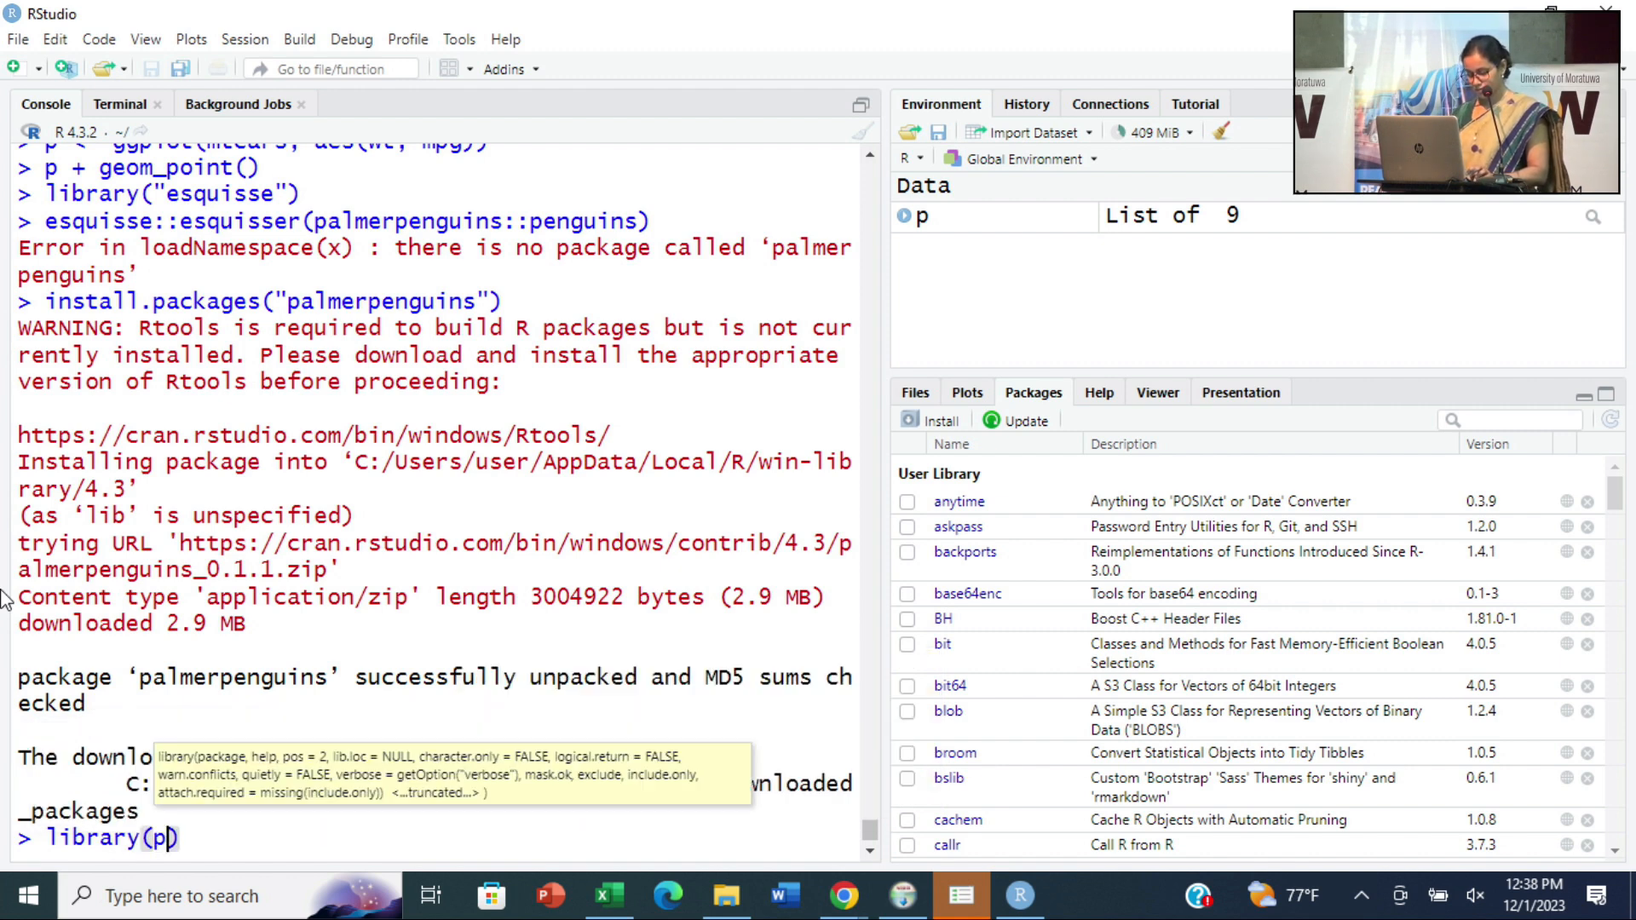
{"action": "key", "text": "Tab"}
{"action": "key", "text": "Return"}
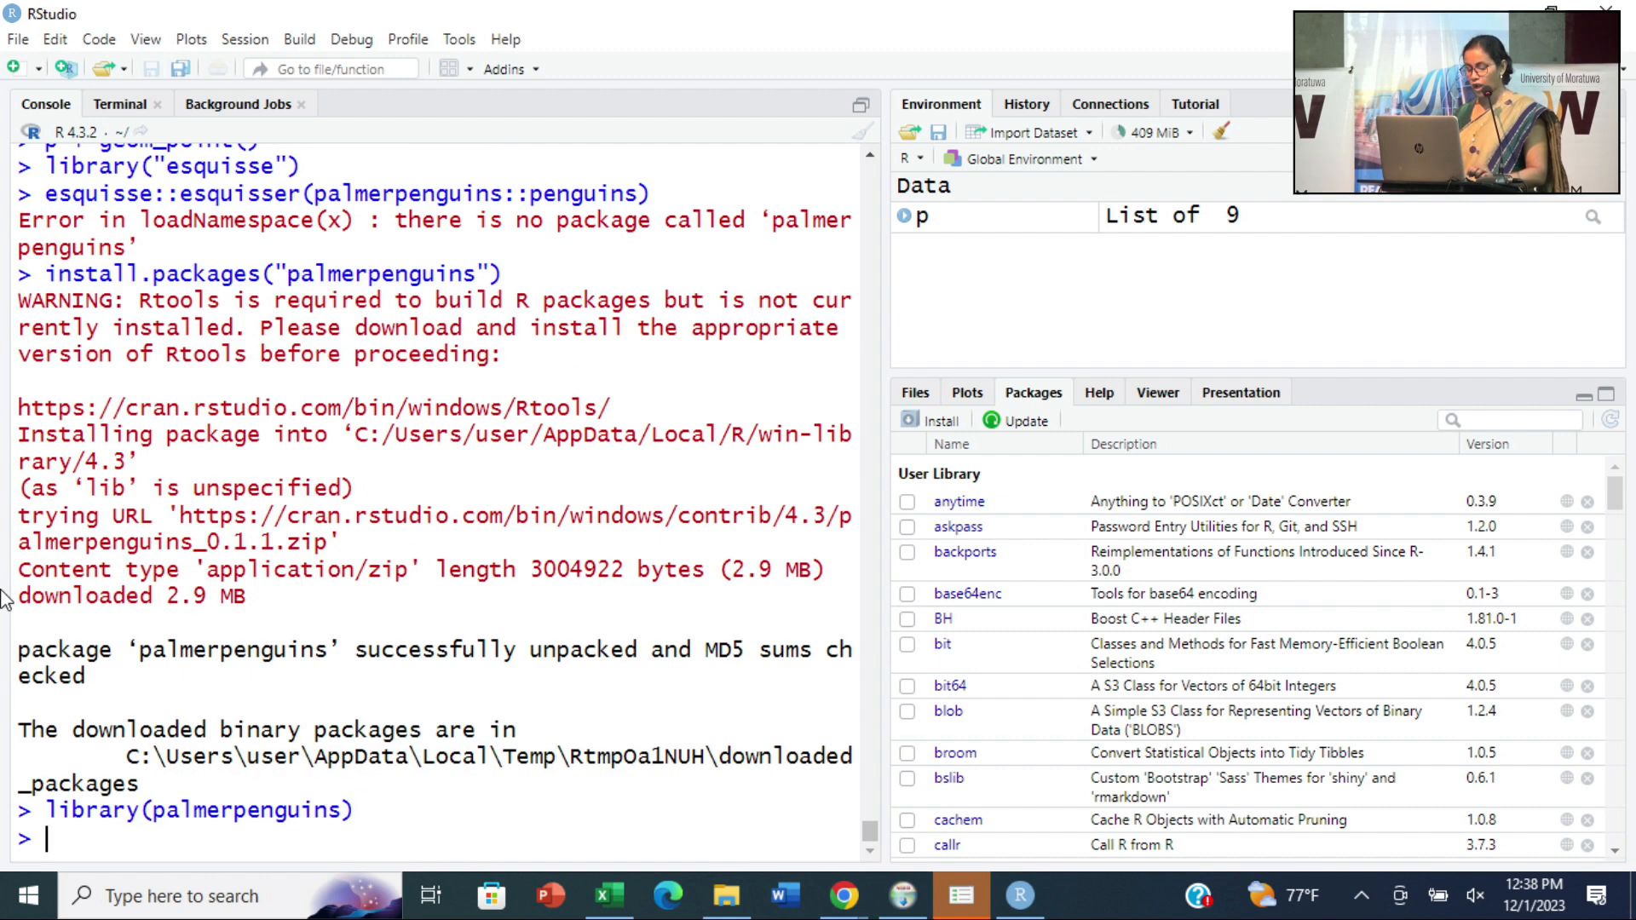
- Rerun esquisse::esquisser(palmerpenguins::penguins) from the console history and move the Esquisse window fully into view
{"action": "key", "text": "Up"}
{"action": "key", "text": "Up"}
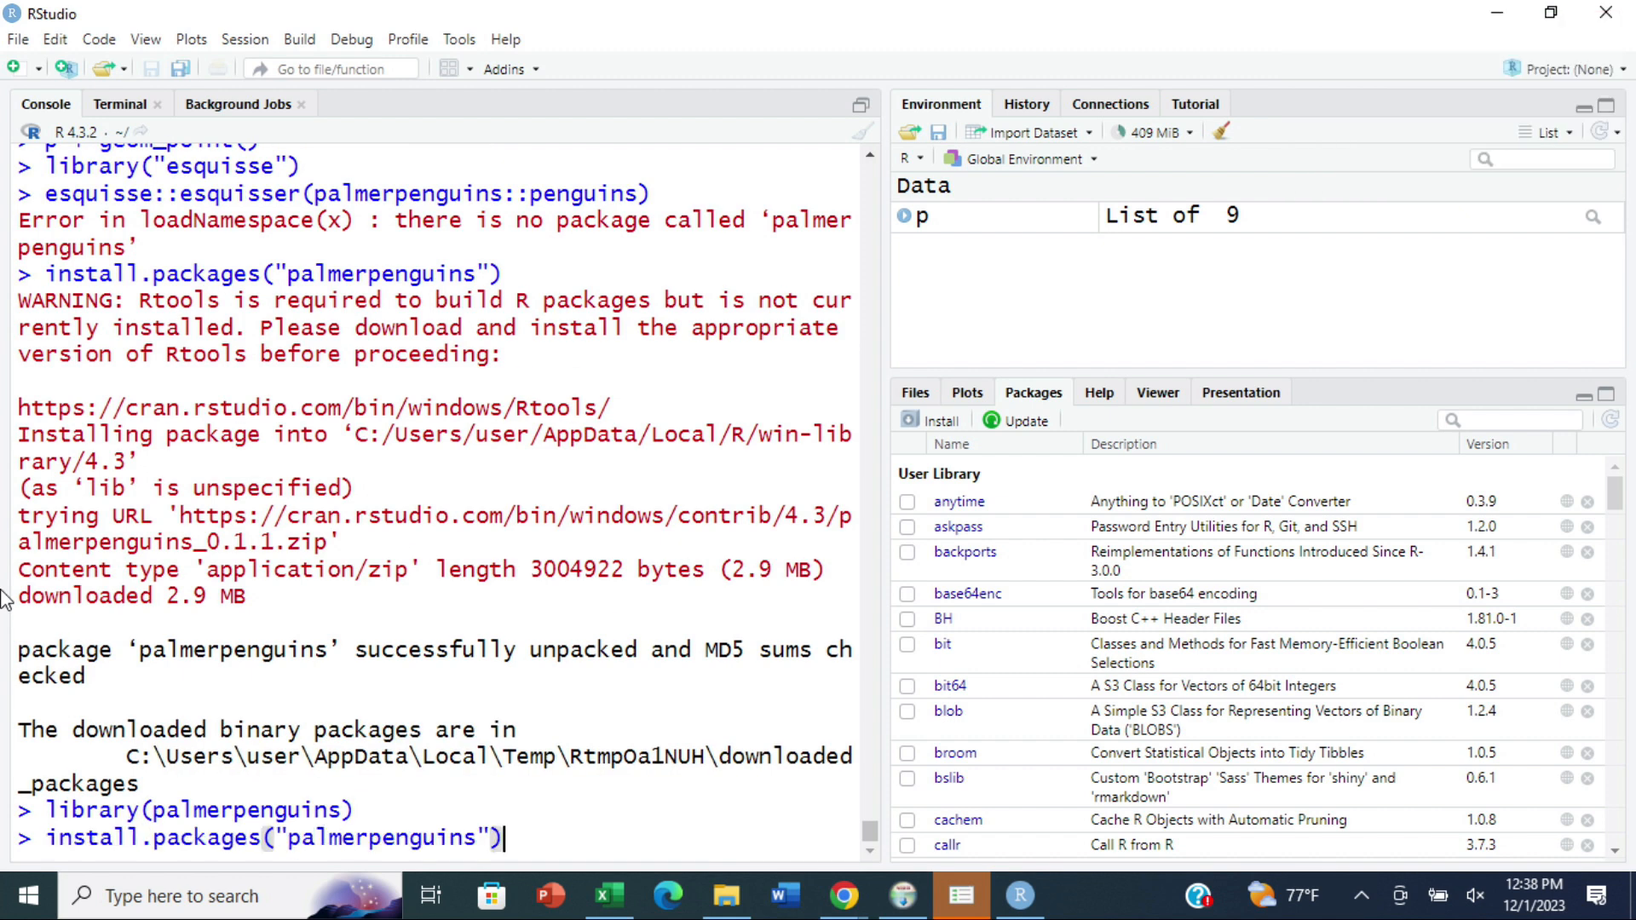
{"action": "key", "text": "Up"}
{"action": "key", "text": "Return"}
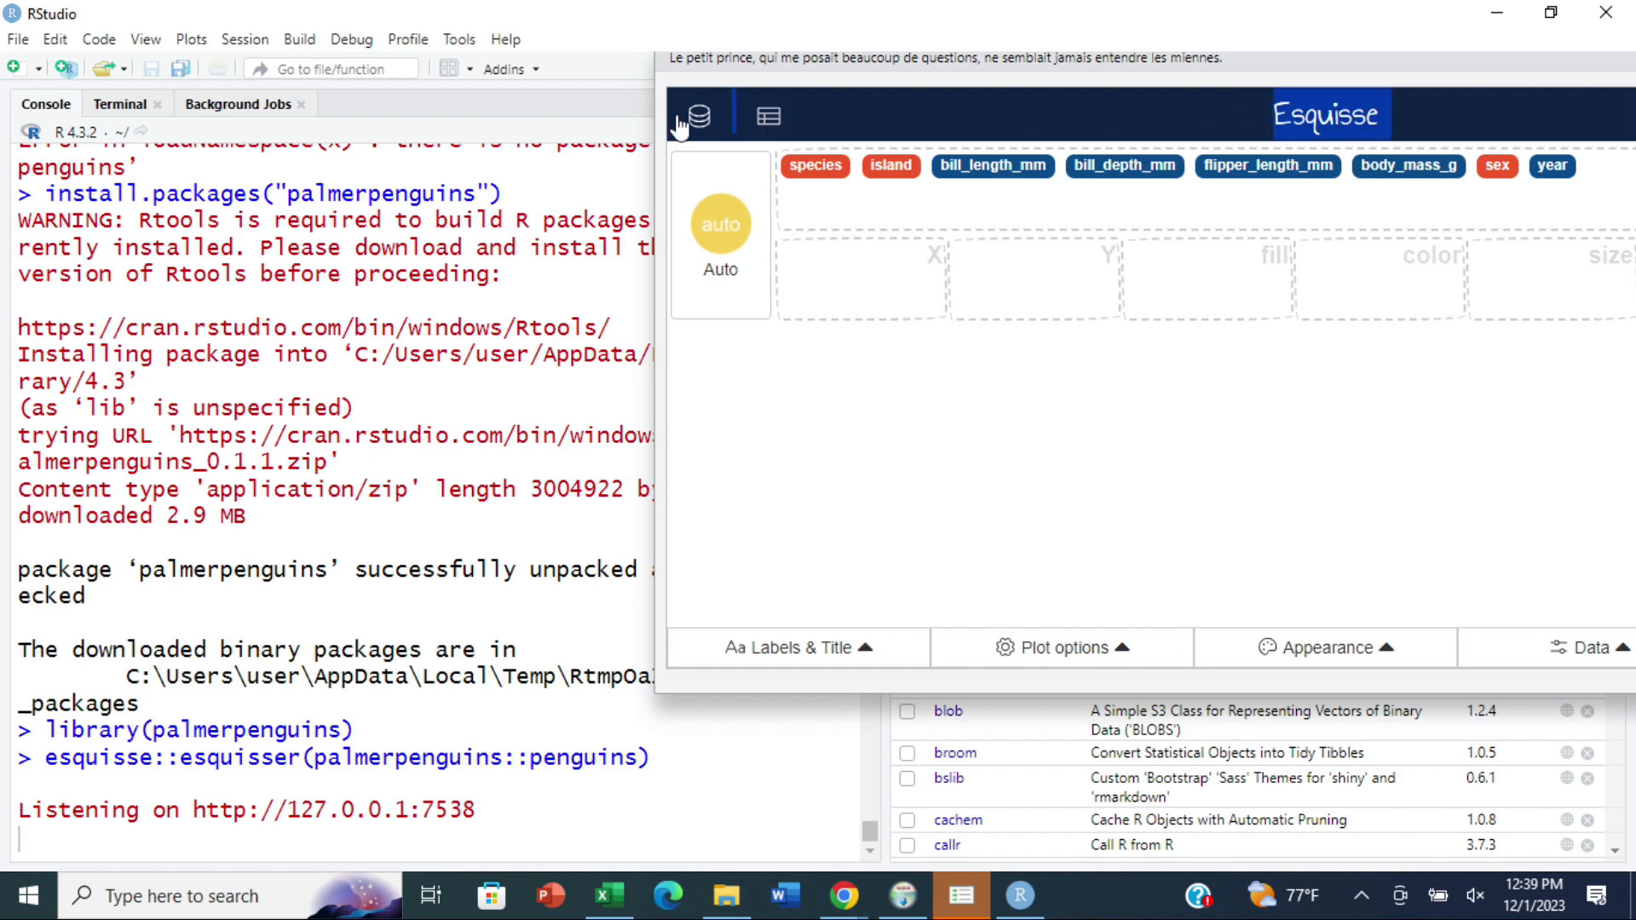
{"action": "left_click_drag", "start_coordinate": [994, 64], "coordinate": [502, 85]}
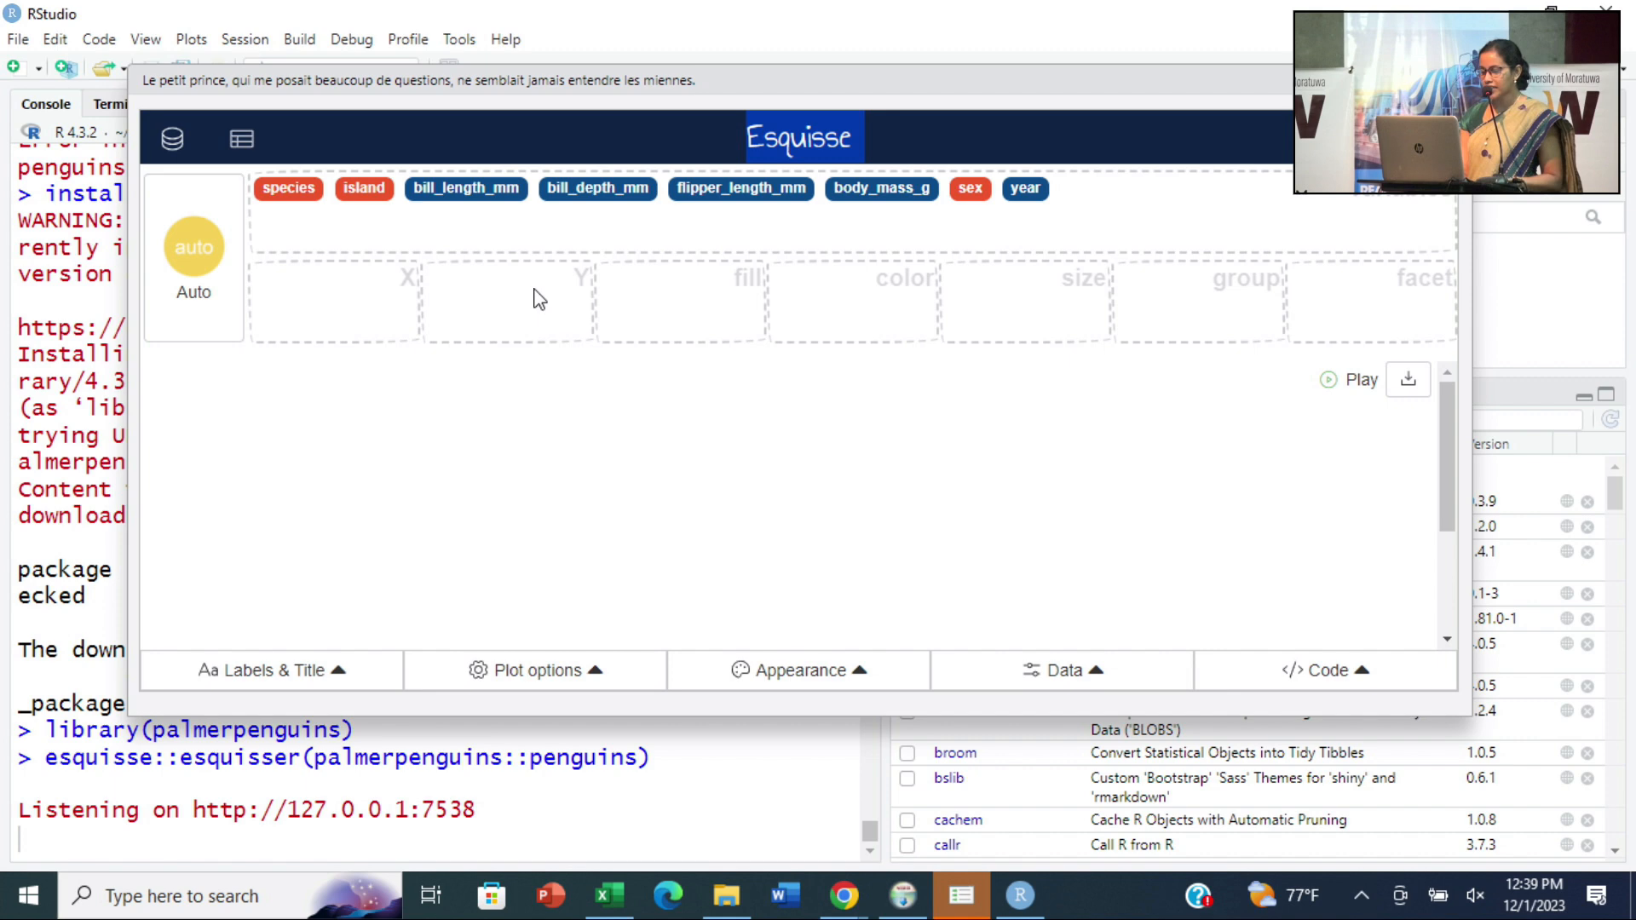
- Map bill_length_mm to X and body_mass_g to Y in Esquisse, and dismiss both warnings
{"action": "left_click_drag", "start_coordinate": [450, 198], "coordinate": [333, 281]}
{"action": "left_click_drag", "start_coordinate": [895, 189], "coordinate": [528, 288]}
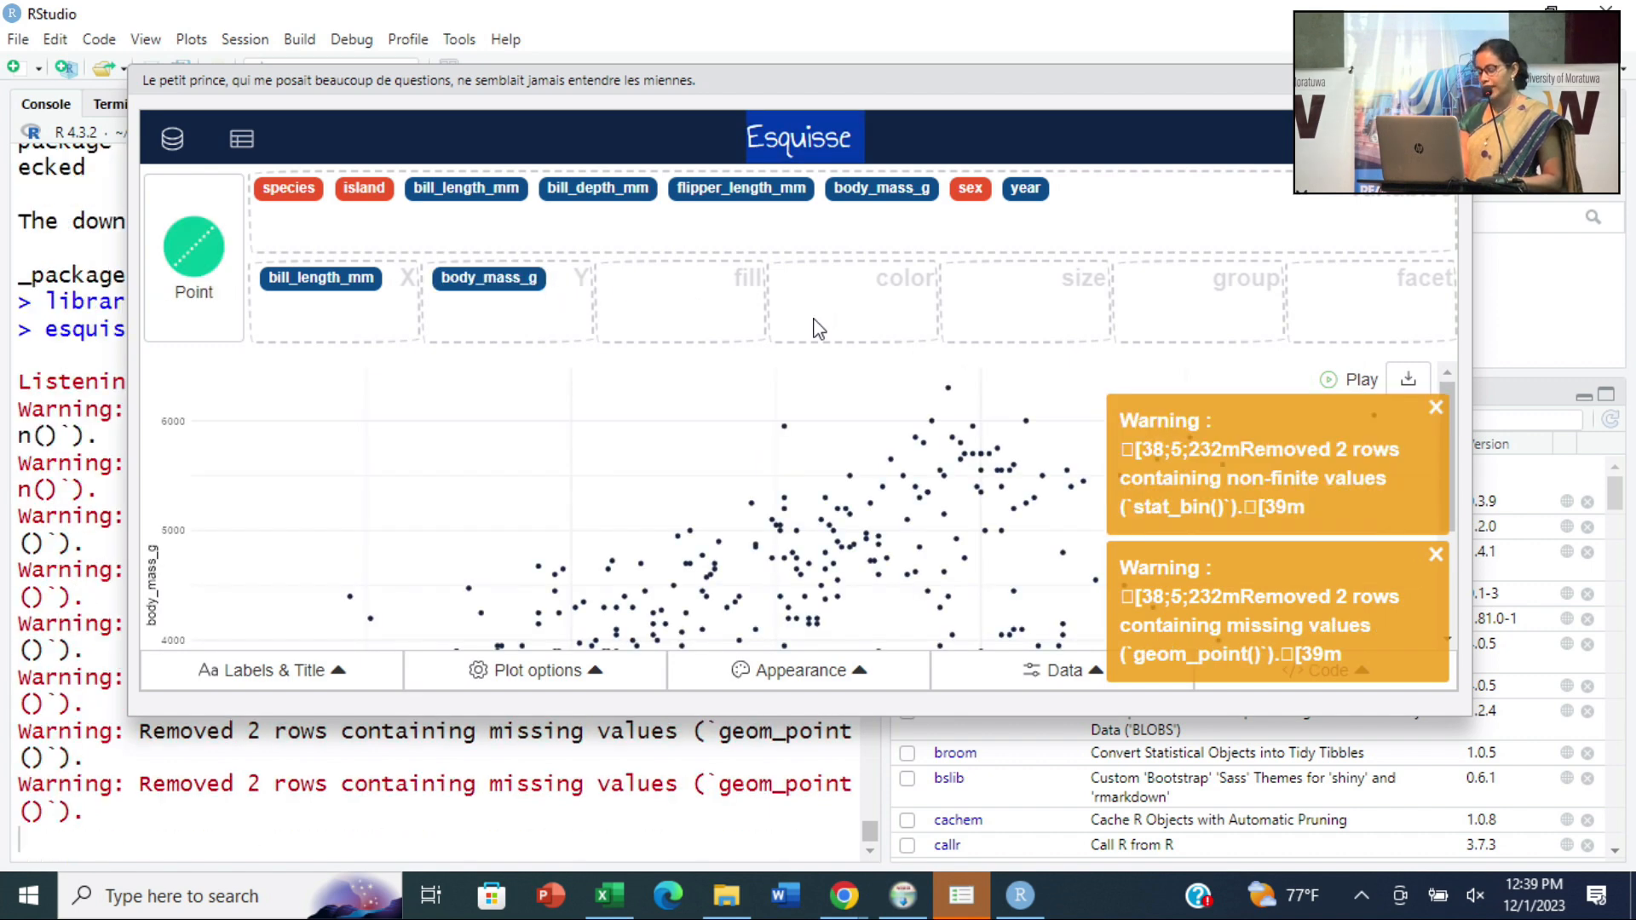
{"action": "left_click", "coordinate": [1436, 407]}
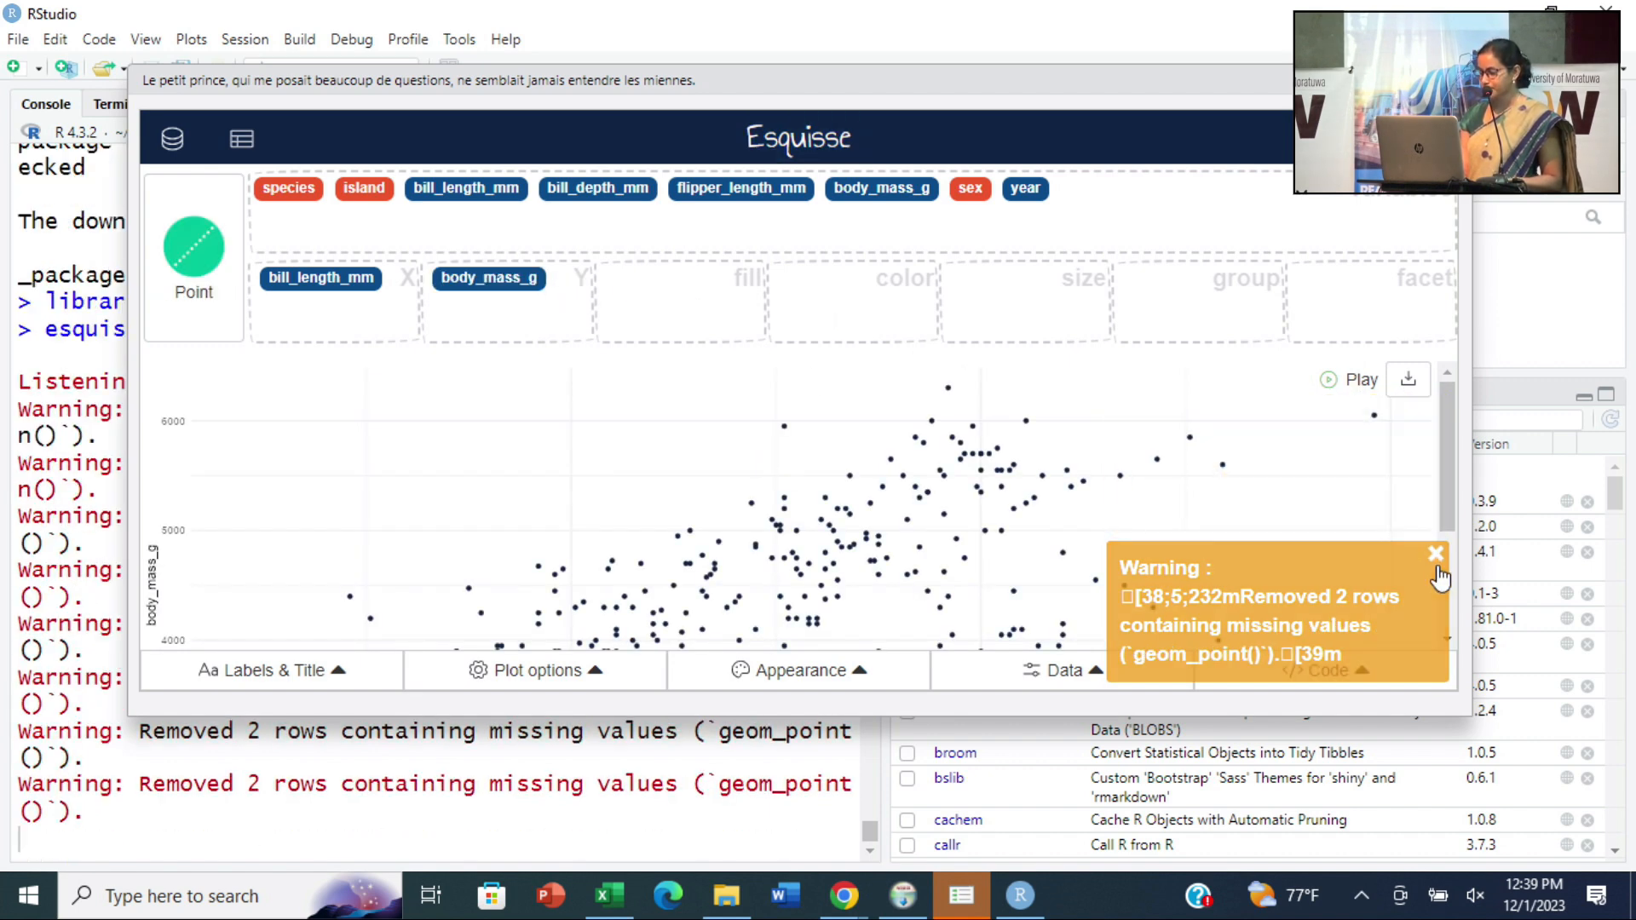
{"action": "left_click", "coordinate": [1436, 555]}
{"action": "scroll", "coordinate": [737, 487], "scroll_direction": "down", "scroll_amount": 3}
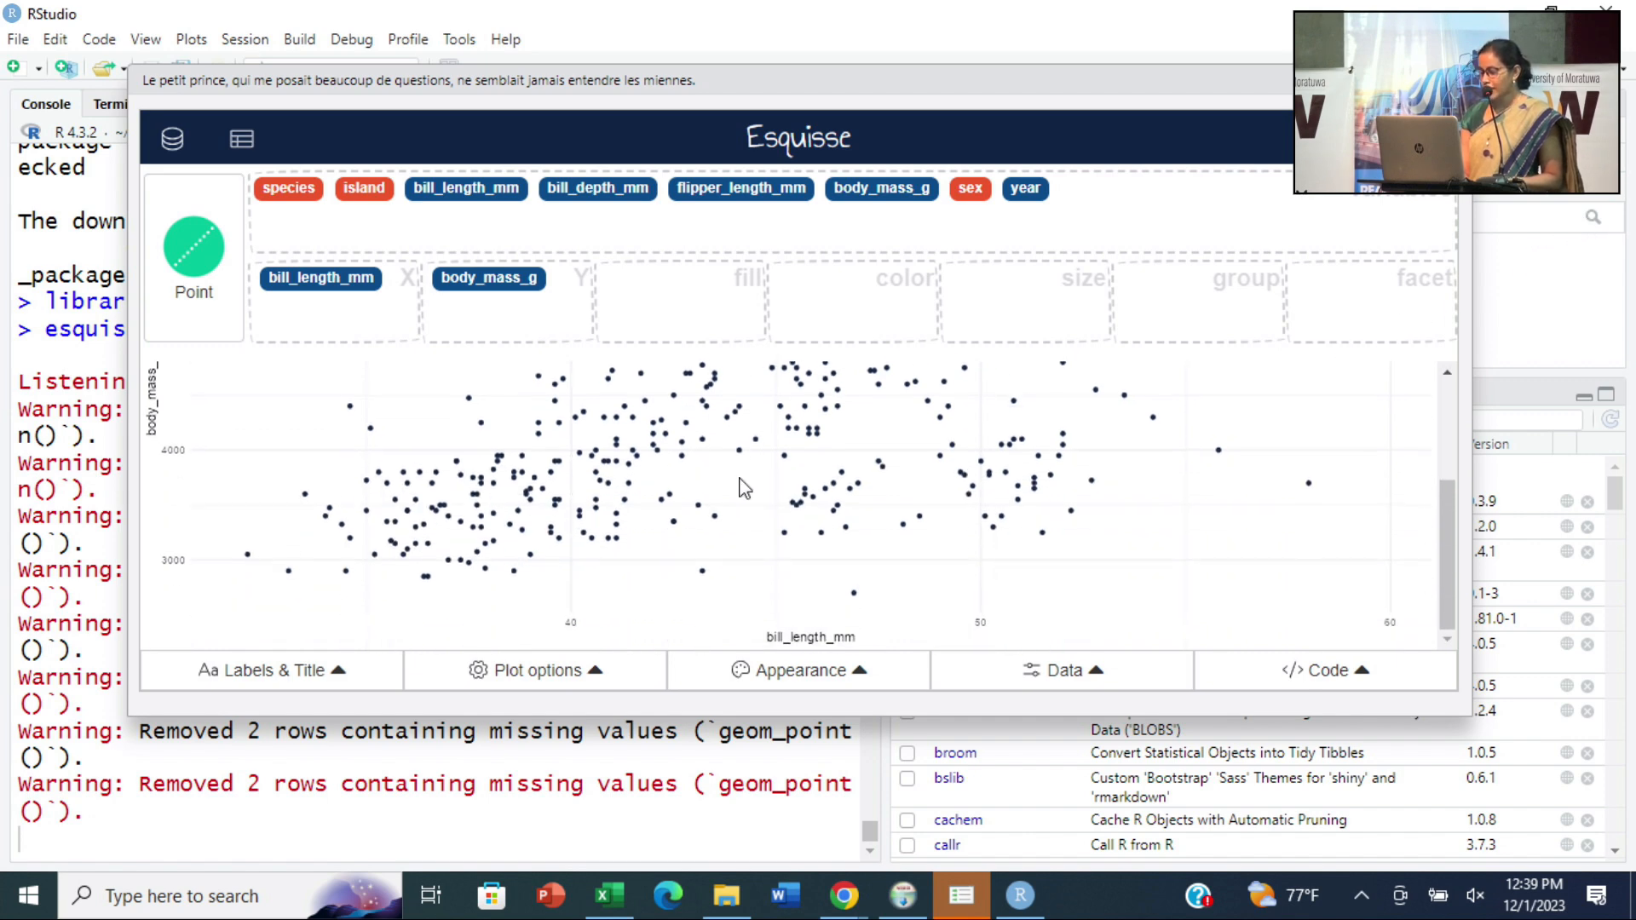
{"action": "scroll", "coordinate": [748, 493], "scroll_direction": "up", "scroll_amount": 3}
{"action": "scroll", "coordinate": [749, 490], "scroll_direction": "down", "scroll_amount": 3}
{"action": "scroll", "coordinate": [746, 481], "scroll_direction": "up", "scroll_amount": 3}
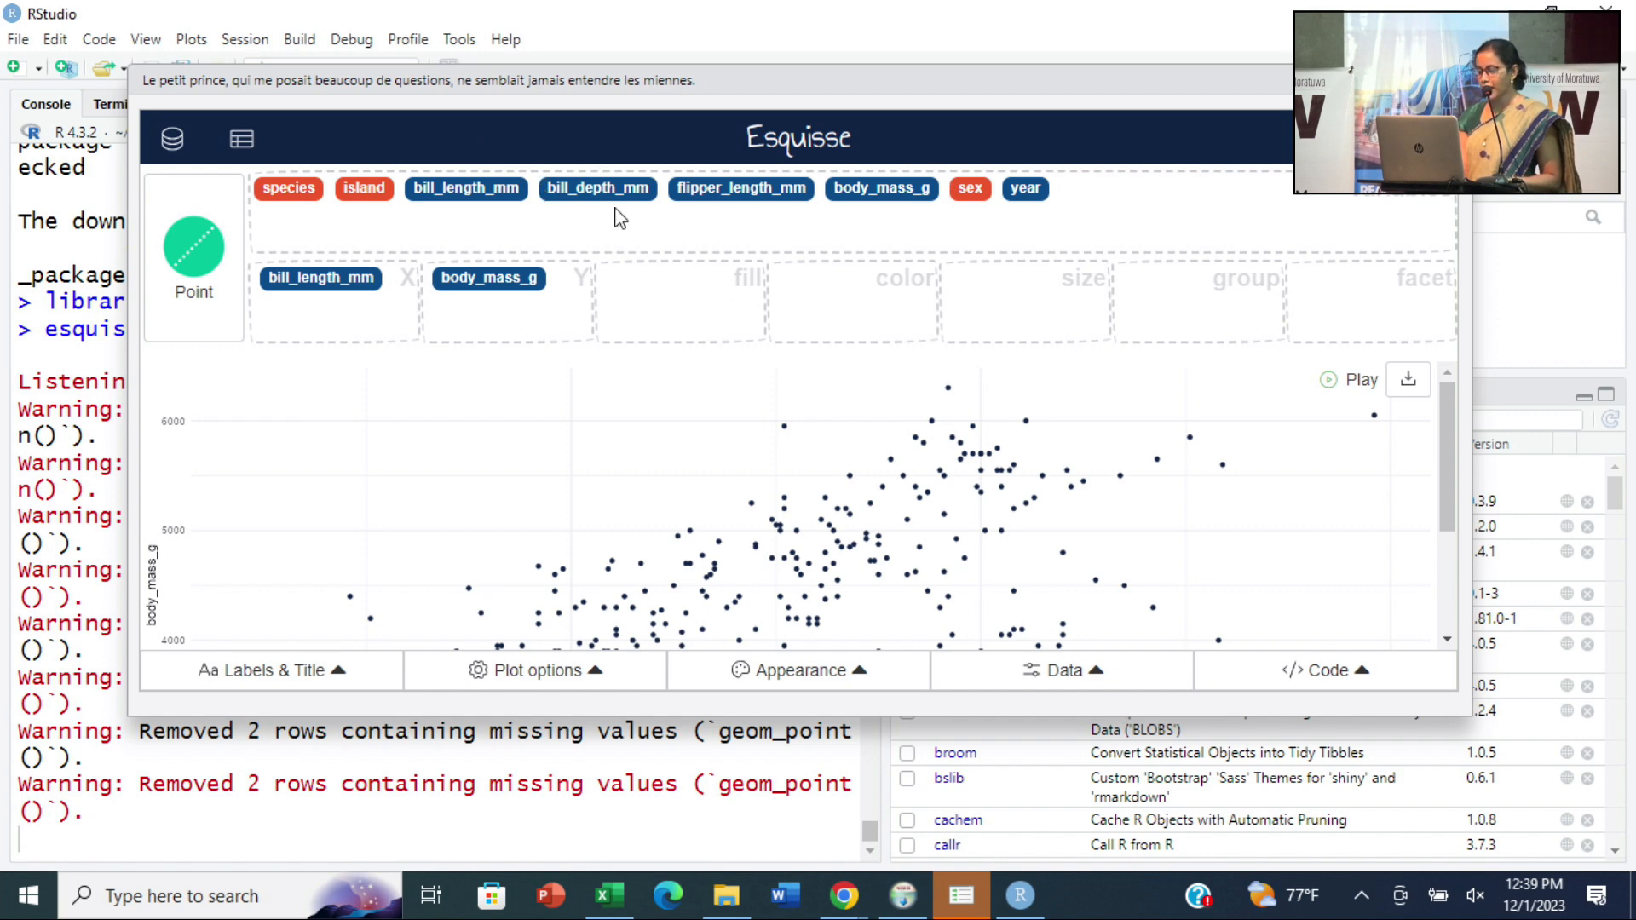
- Map the species variable to color in the scatter plot and dismiss the warning
{"action": "left_click_drag", "start_coordinate": [294, 189], "coordinate": [843, 286]}
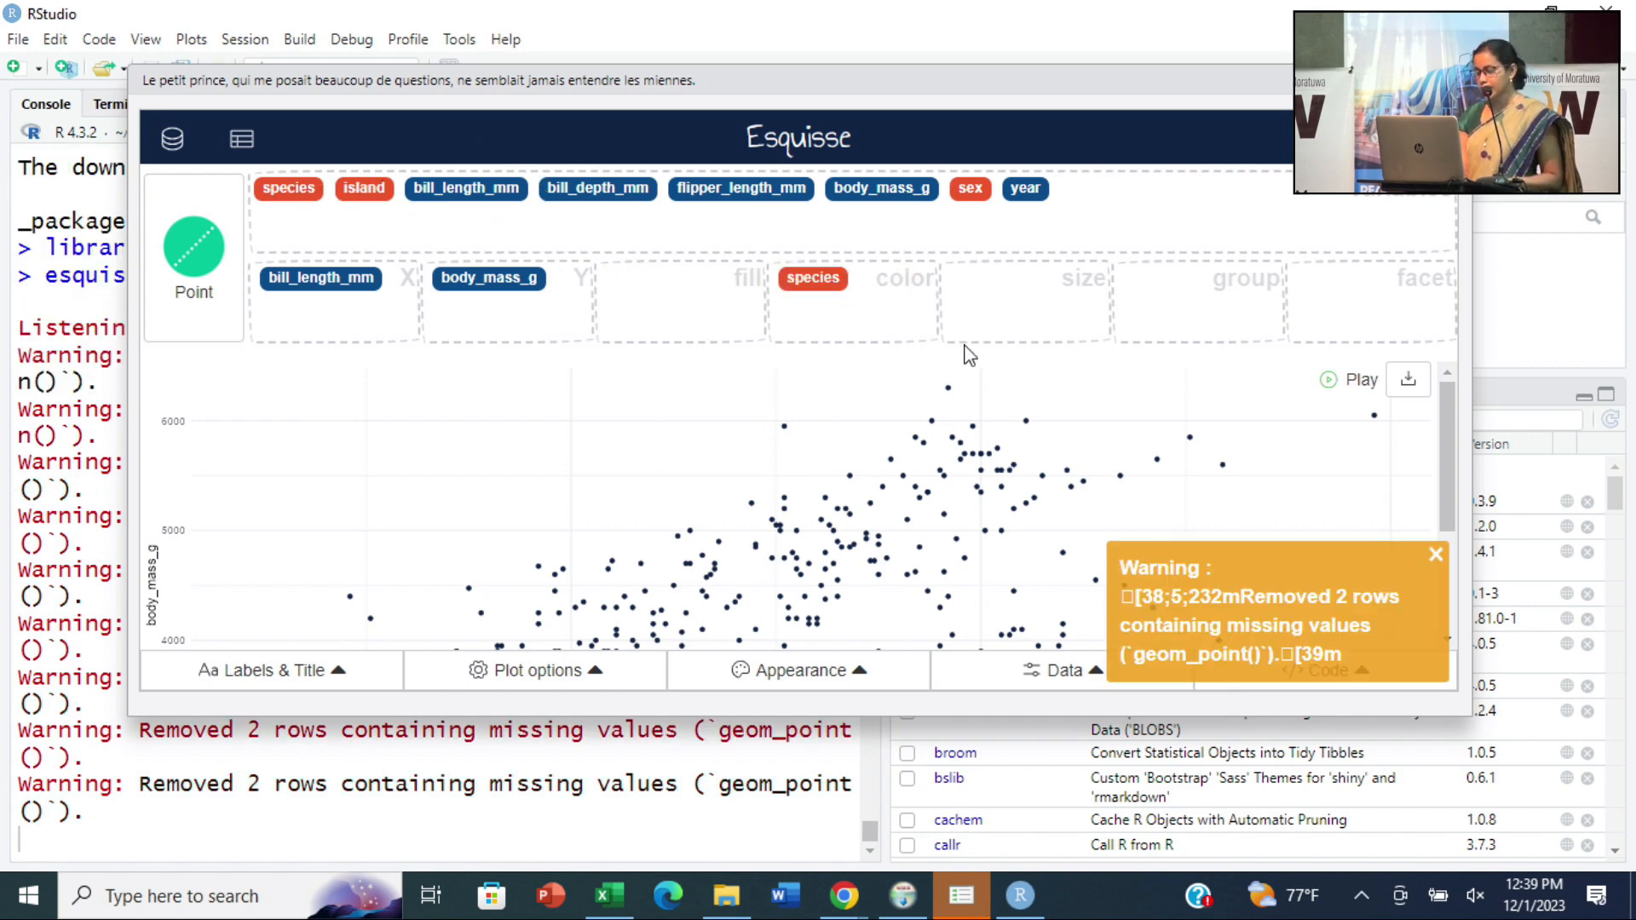
{"action": "left_click", "coordinate": [1436, 555]}
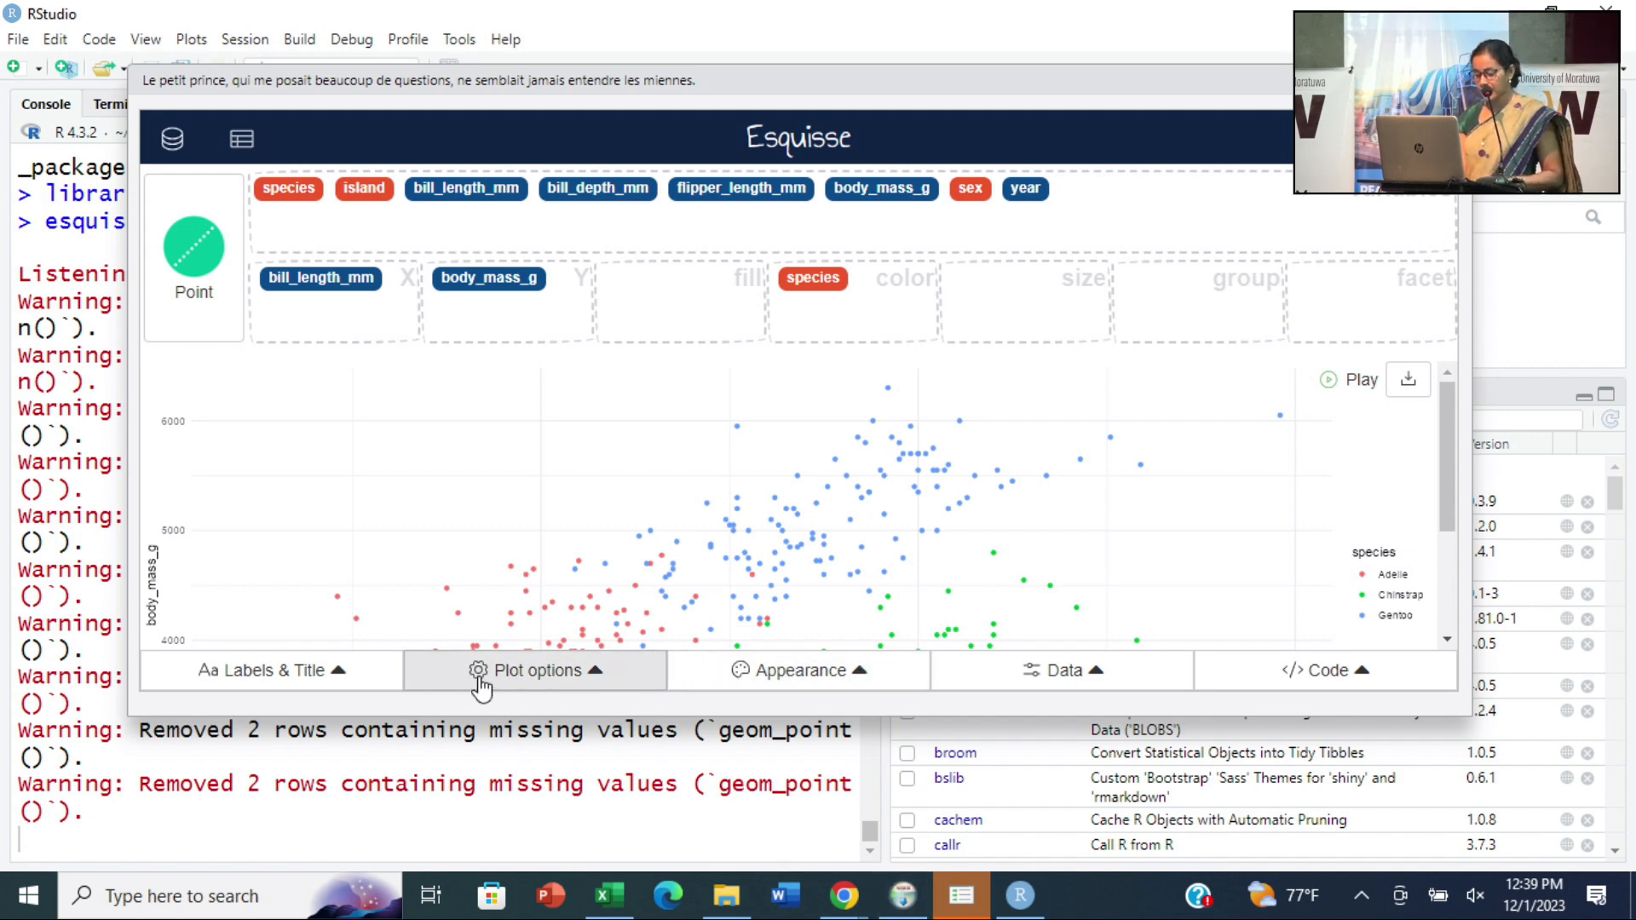
- Try the dark theme on the plot, restore the minimal theme, and dismiss the warning
{"action": "left_click", "coordinate": [877, 673]}
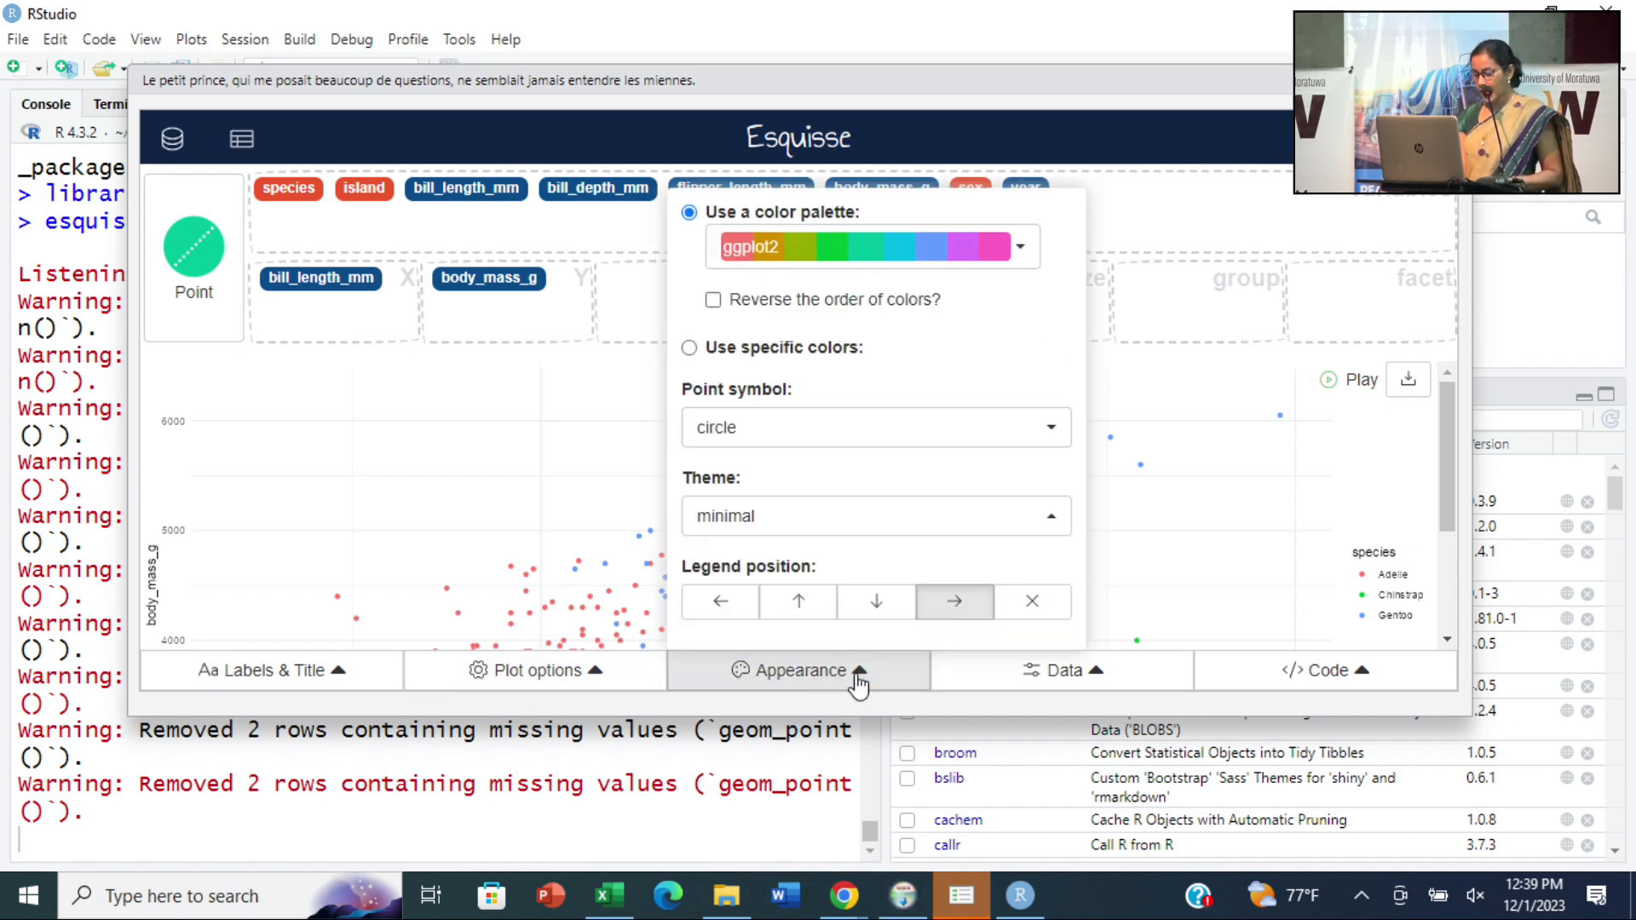
{"action": "left_click", "coordinate": [785, 524]}
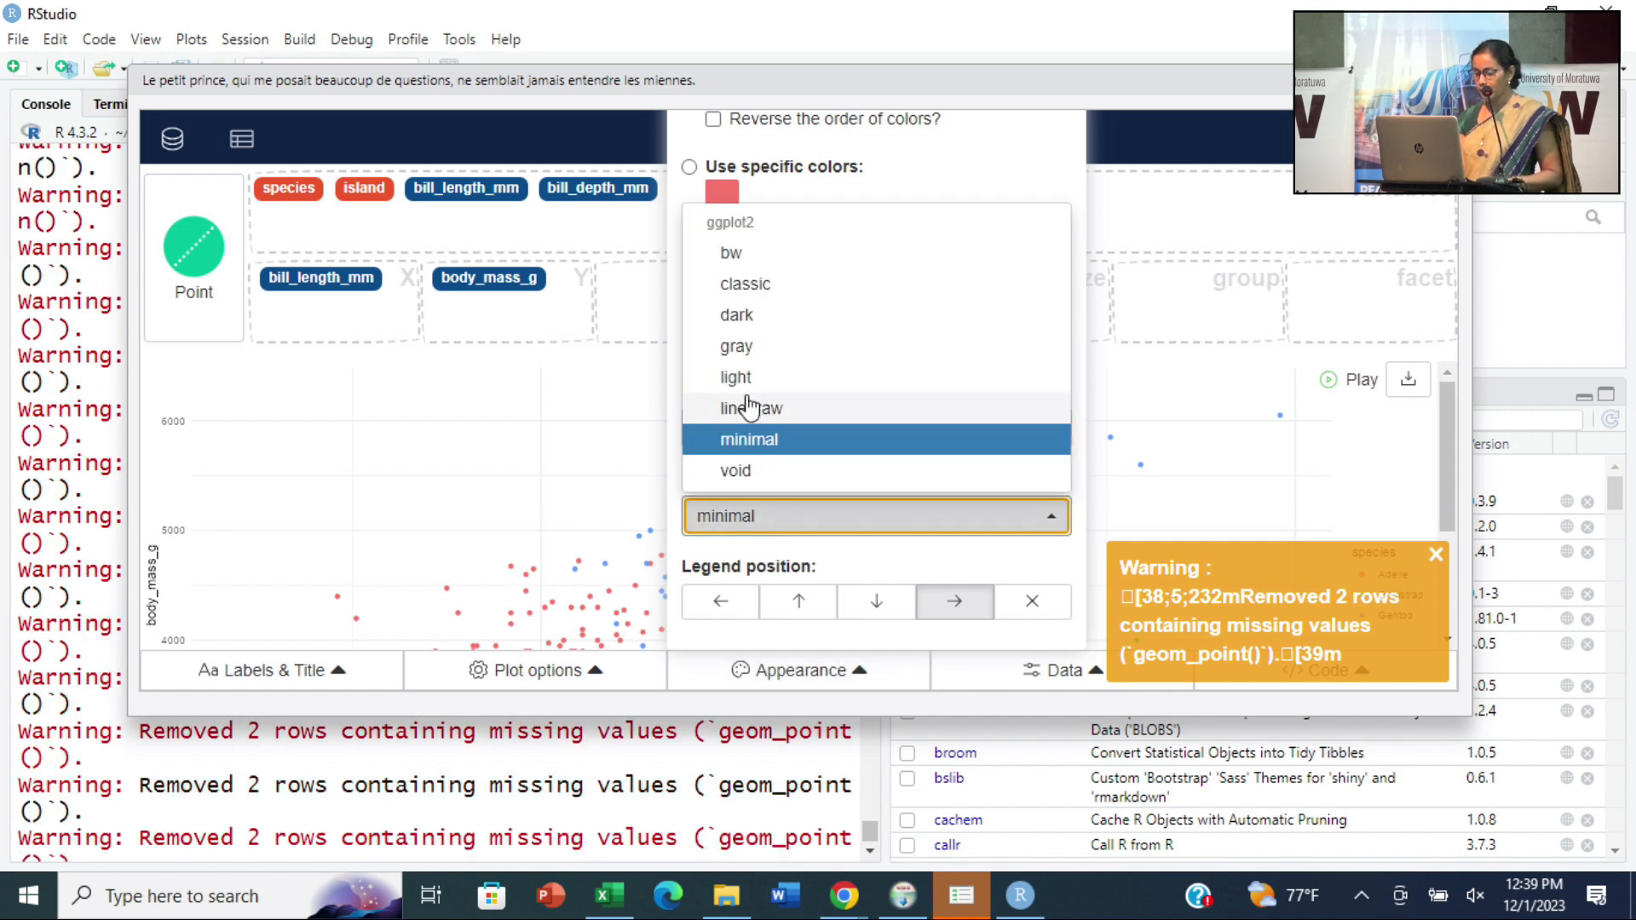
{"action": "left_click", "coordinate": [747, 317]}
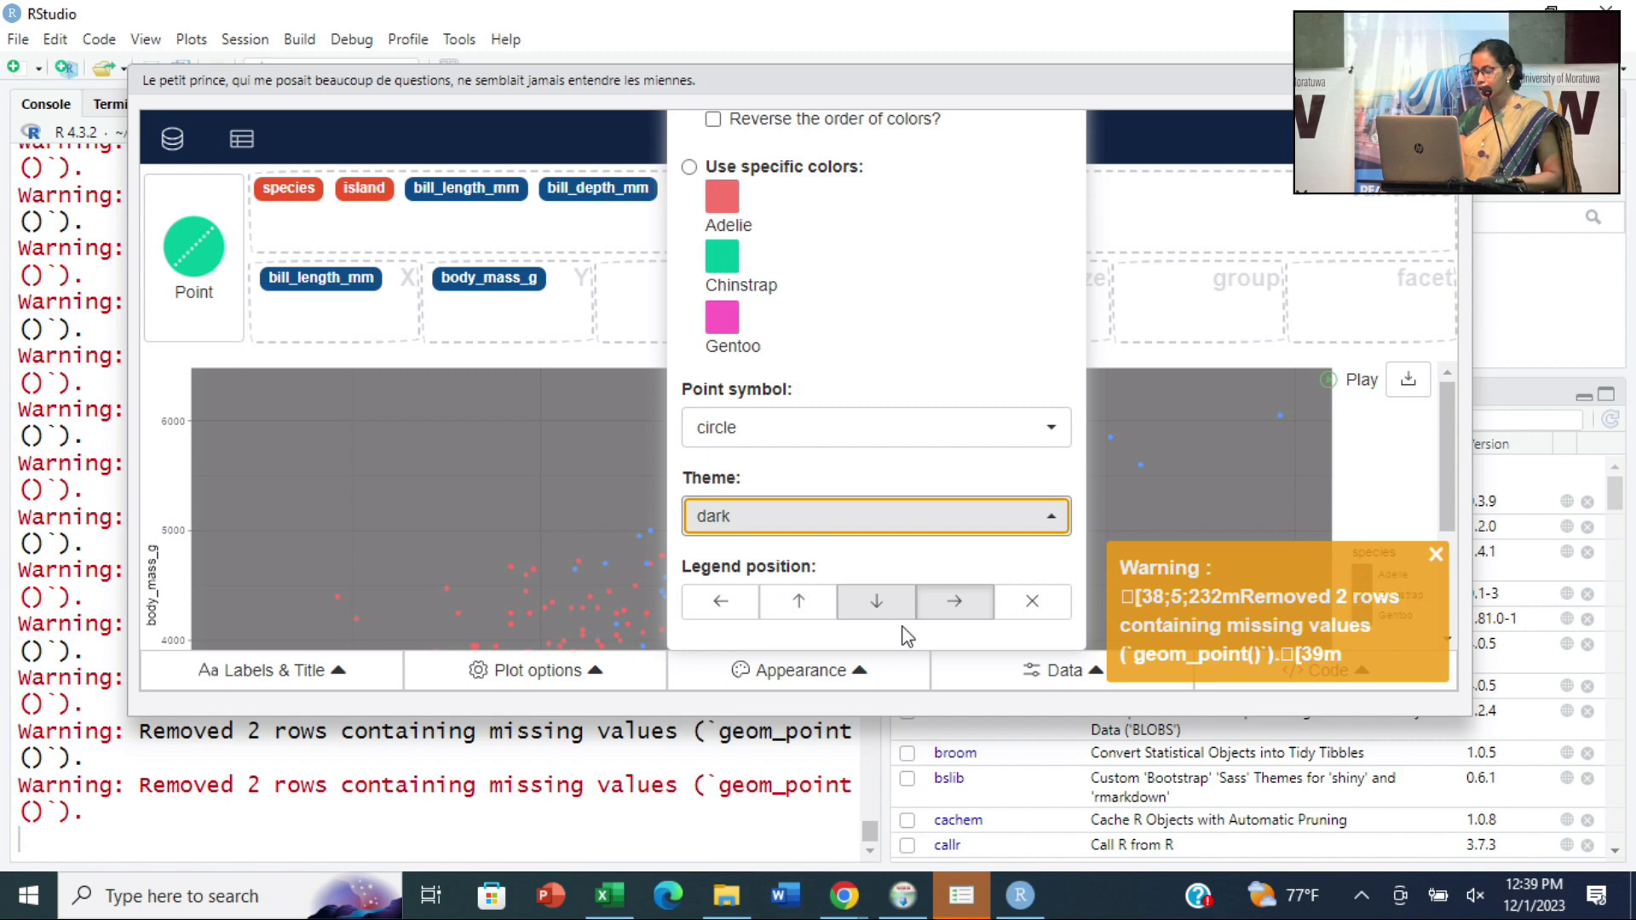
{"action": "left_click", "coordinate": [740, 520]}
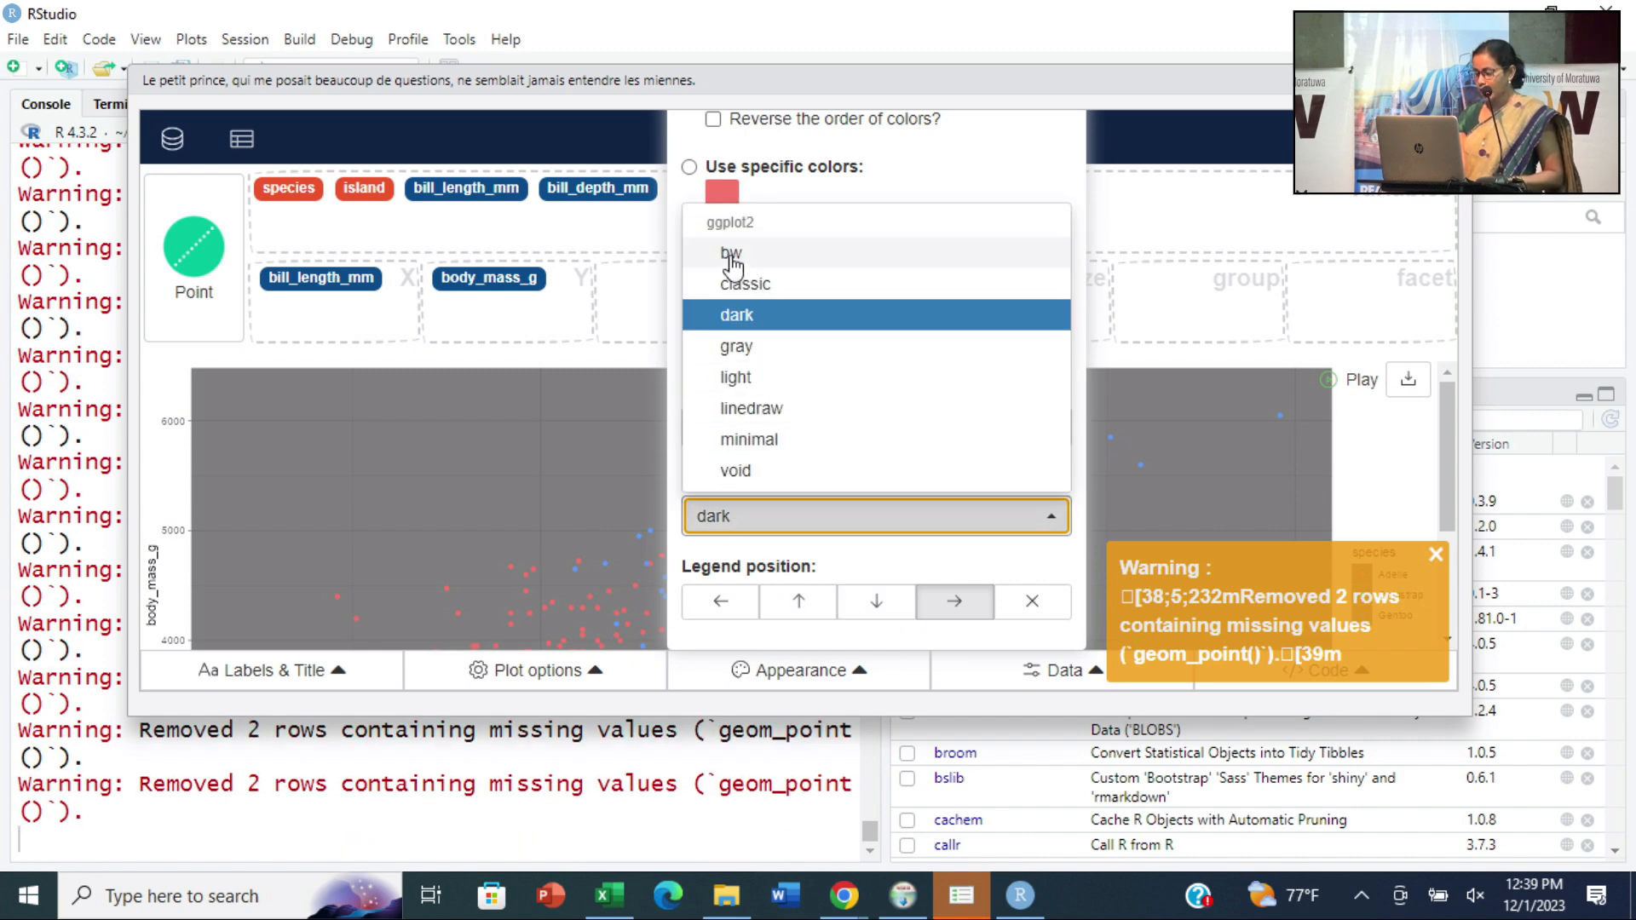
{"action": "left_click", "coordinate": [752, 442]}
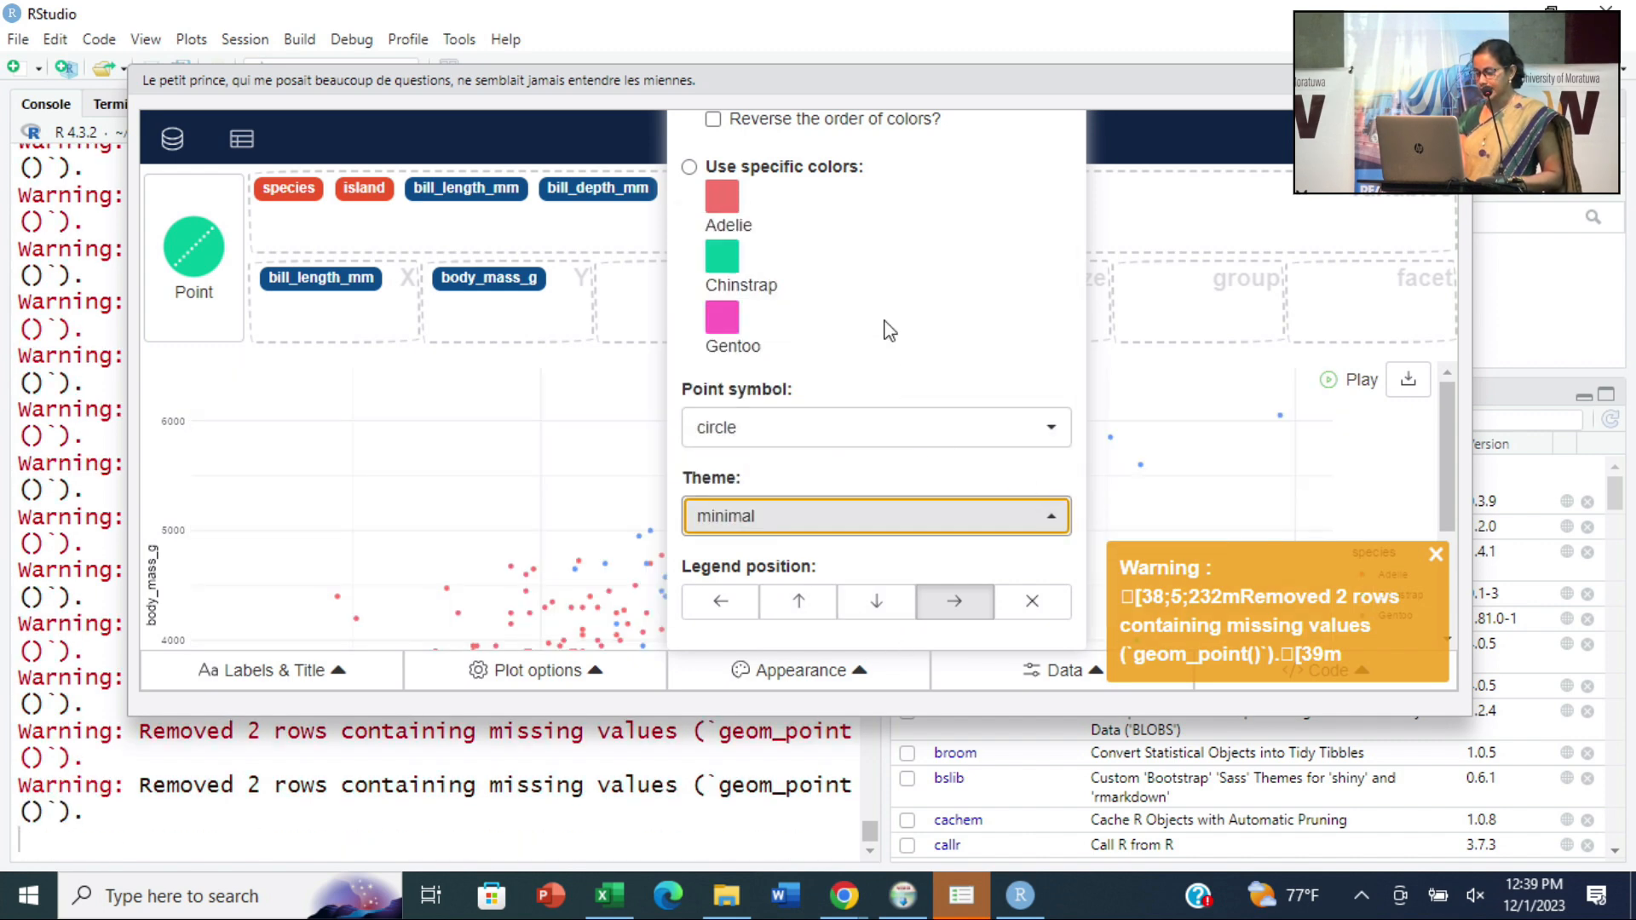
{"action": "left_click", "coordinate": [801, 128]}
{"action": "left_click", "coordinate": [800, 127]}
{"action": "left_click", "coordinate": [797, 126]}
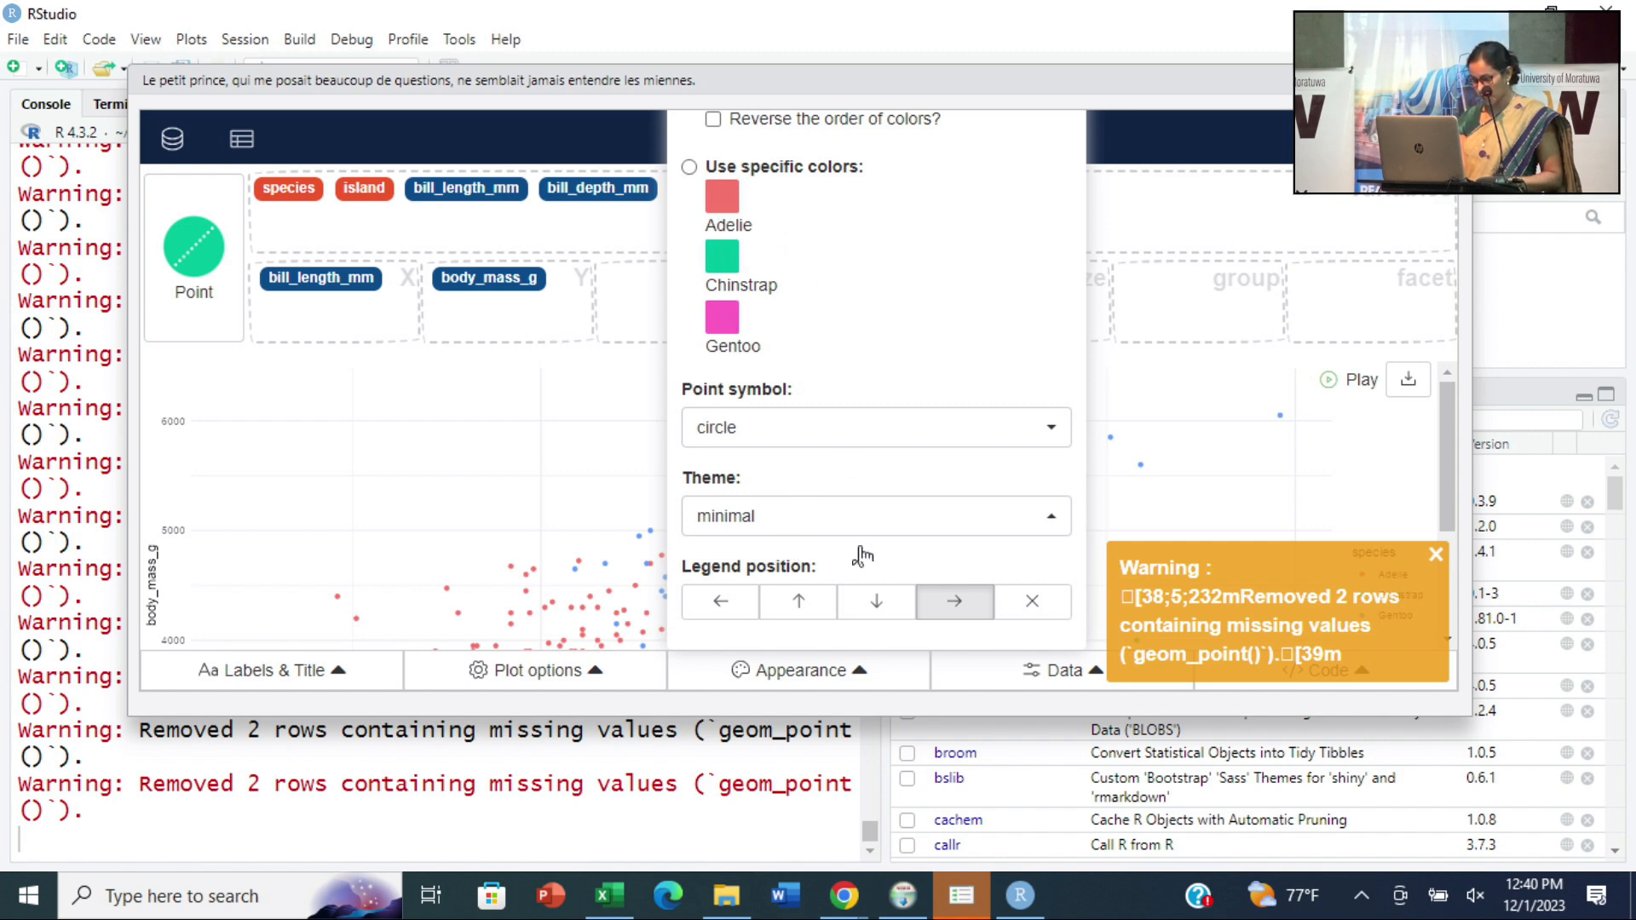
{"action": "left_click", "coordinate": [1436, 554]}
{"action": "left_click", "coordinate": [1219, 502]}
- Place the species legend at the bottom of the plot and dismiss the warning
{"action": "scroll", "coordinate": [1388, 585], "scroll_direction": "down", "scroll_amount": 2}
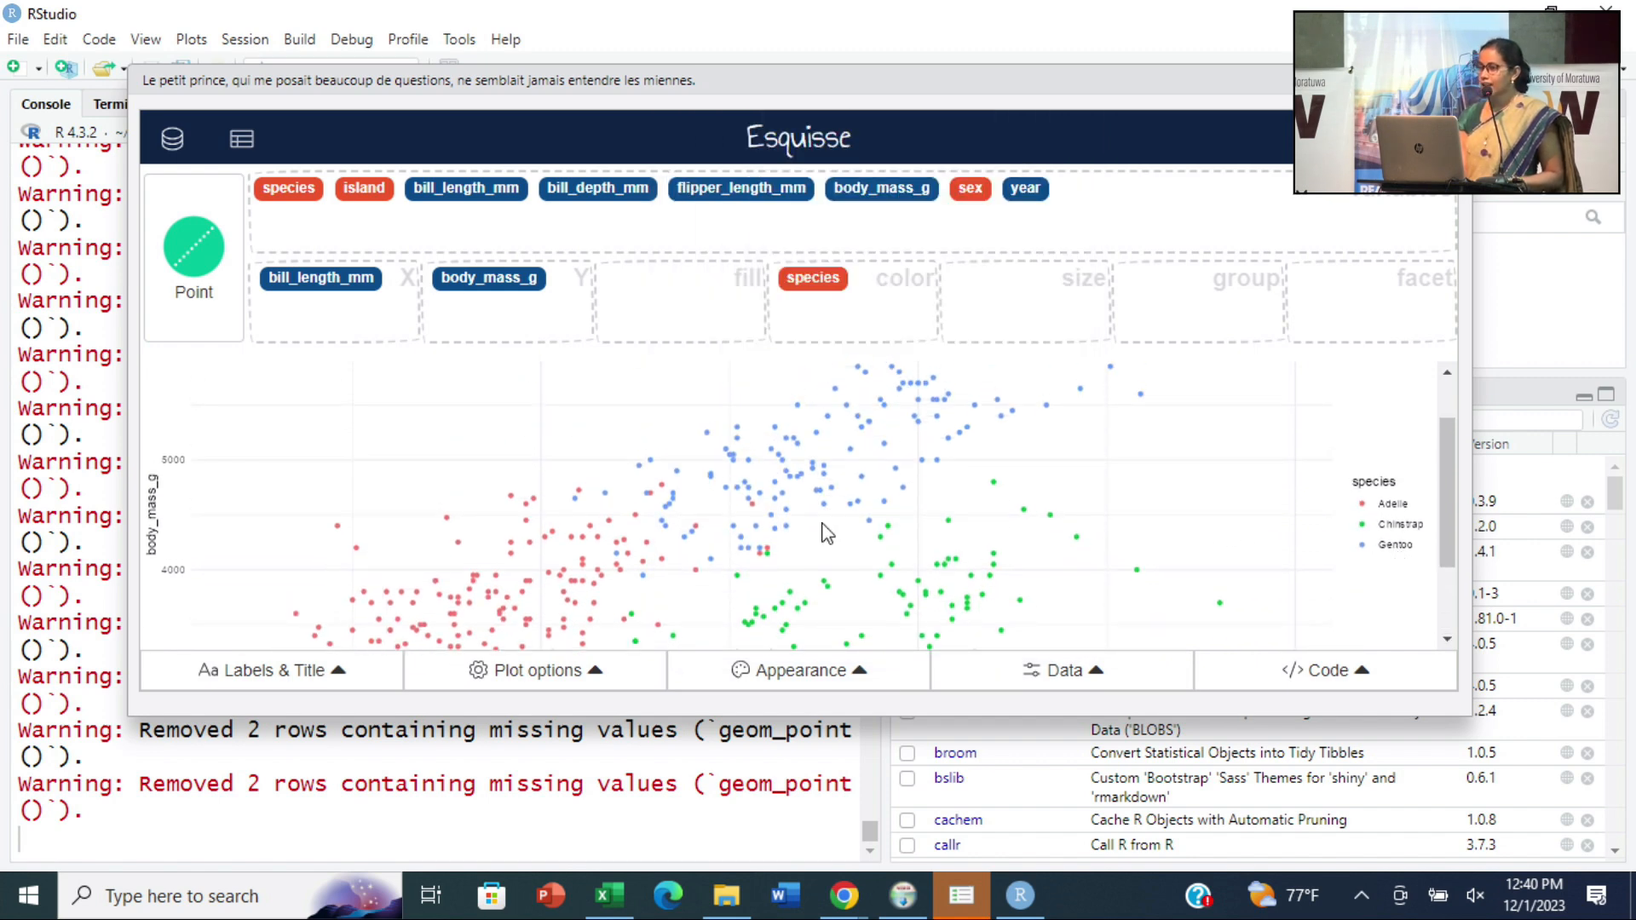
{"action": "scroll", "coordinate": [853, 558], "scroll_direction": "down", "scroll_amount": 3}
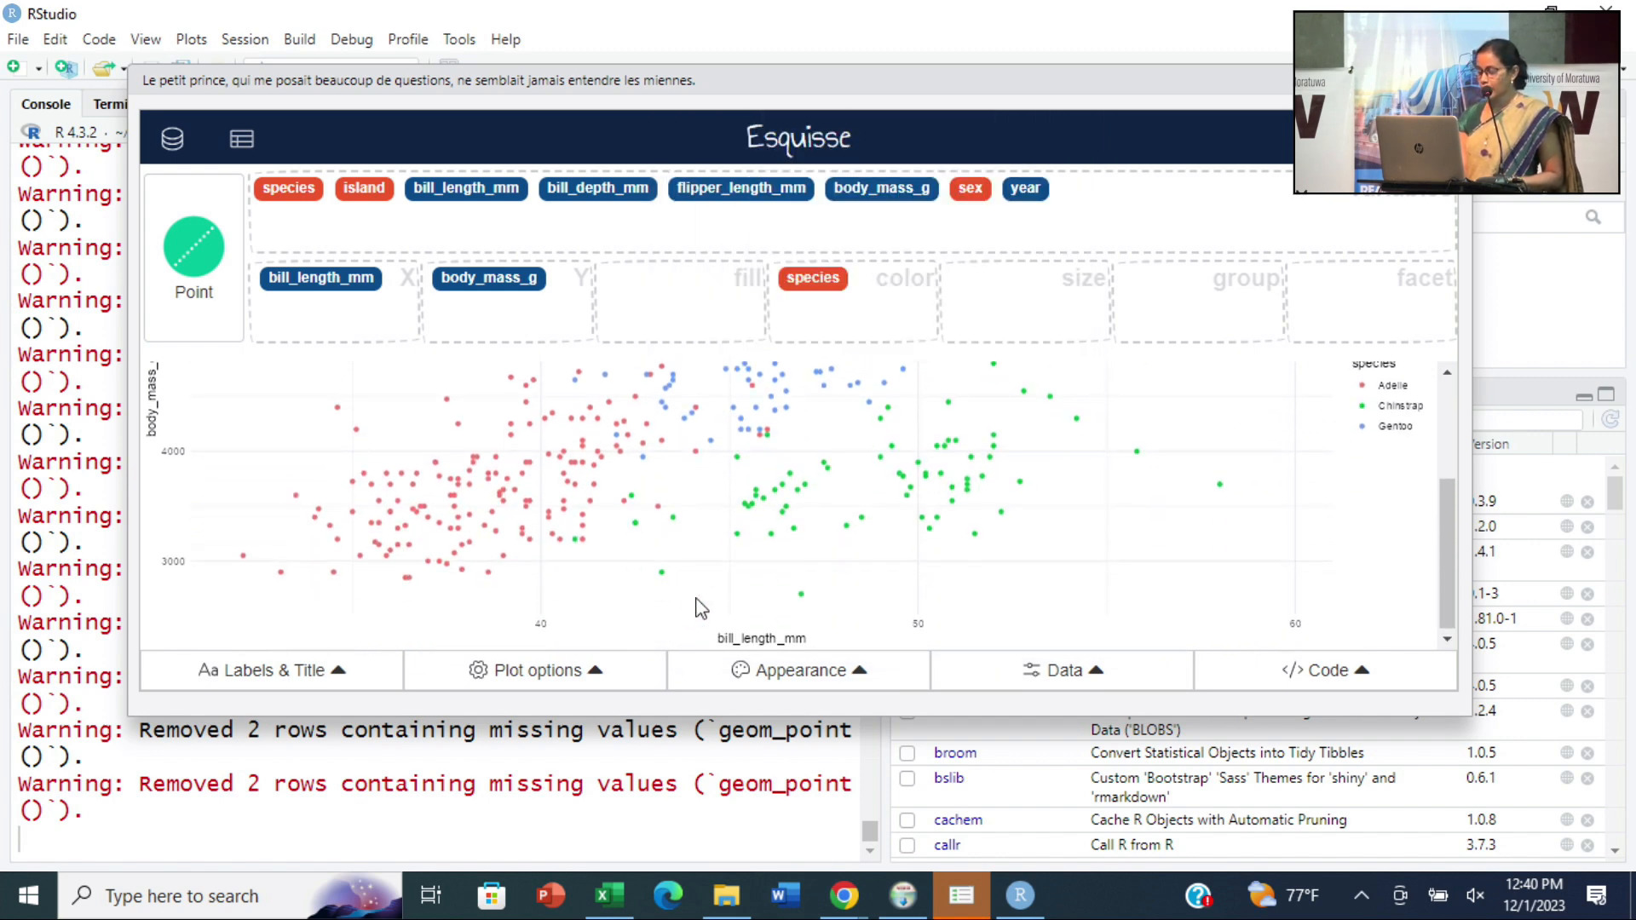
{"action": "left_click", "coordinate": [873, 678]}
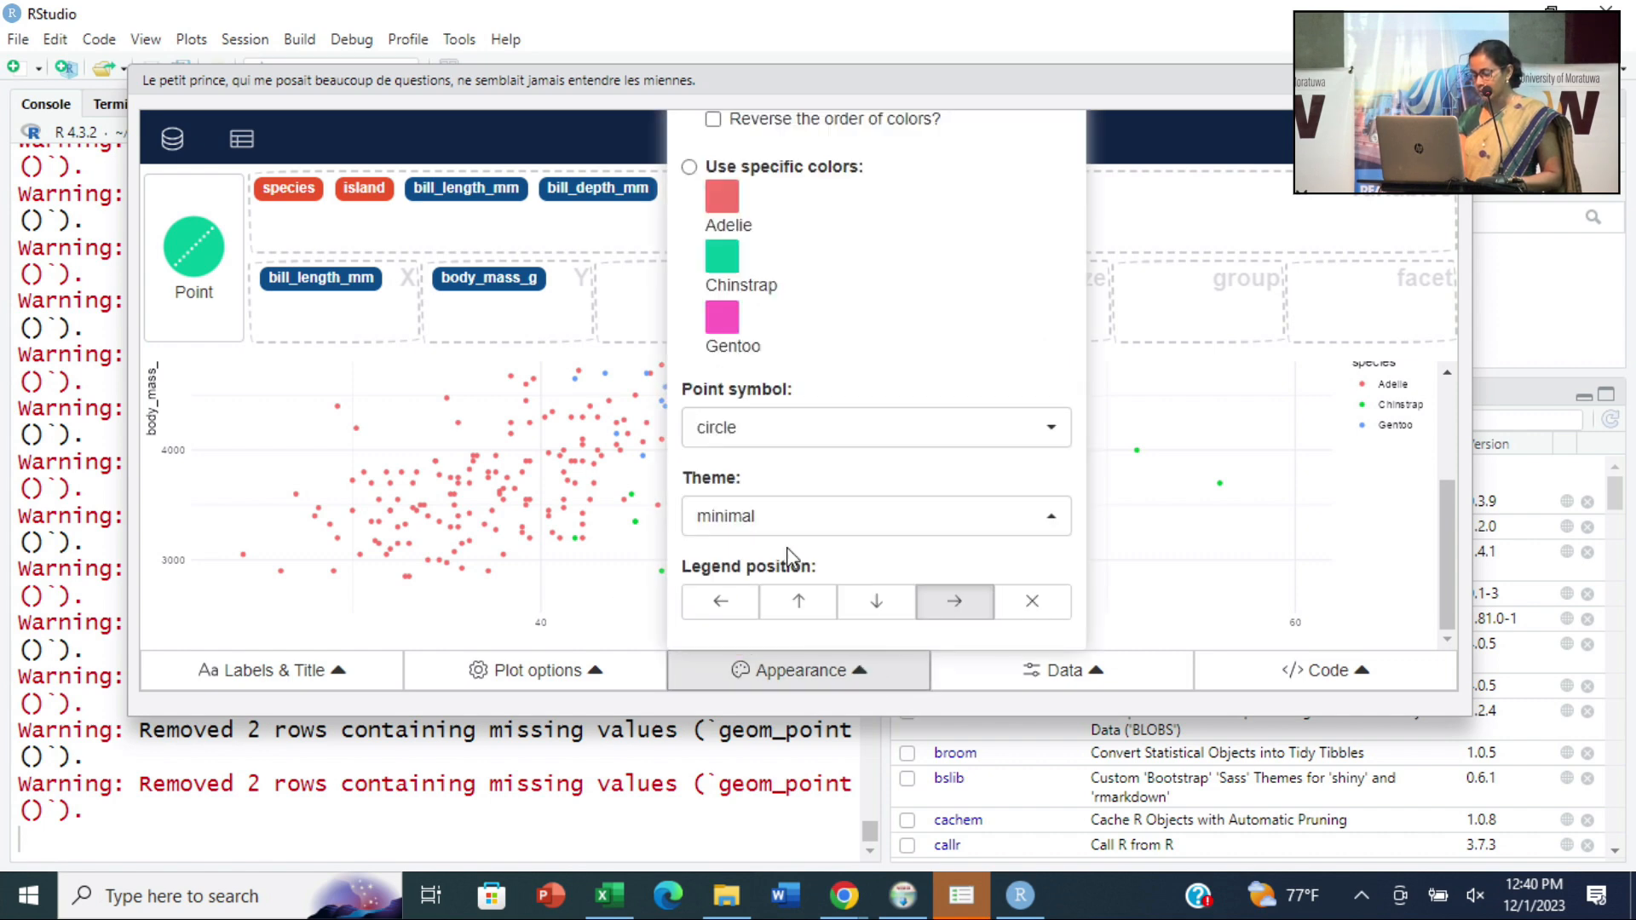
{"action": "left_click", "coordinate": [876, 606]}
{"action": "left_click", "coordinate": [1437, 555]}
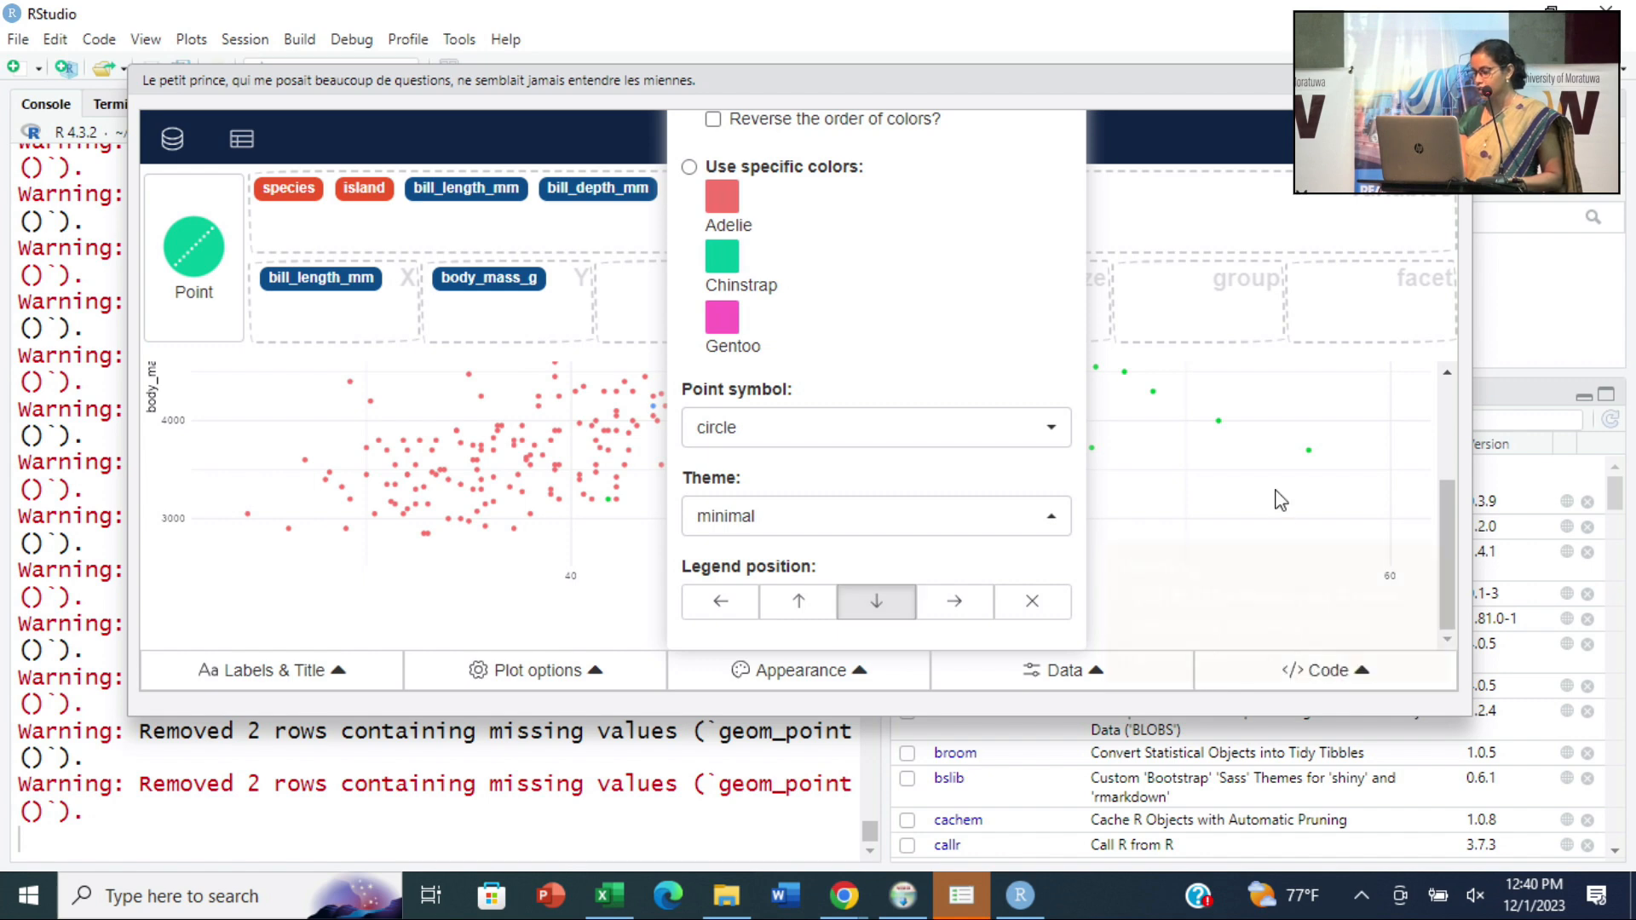
{"action": "left_click", "coordinate": [1277, 493]}
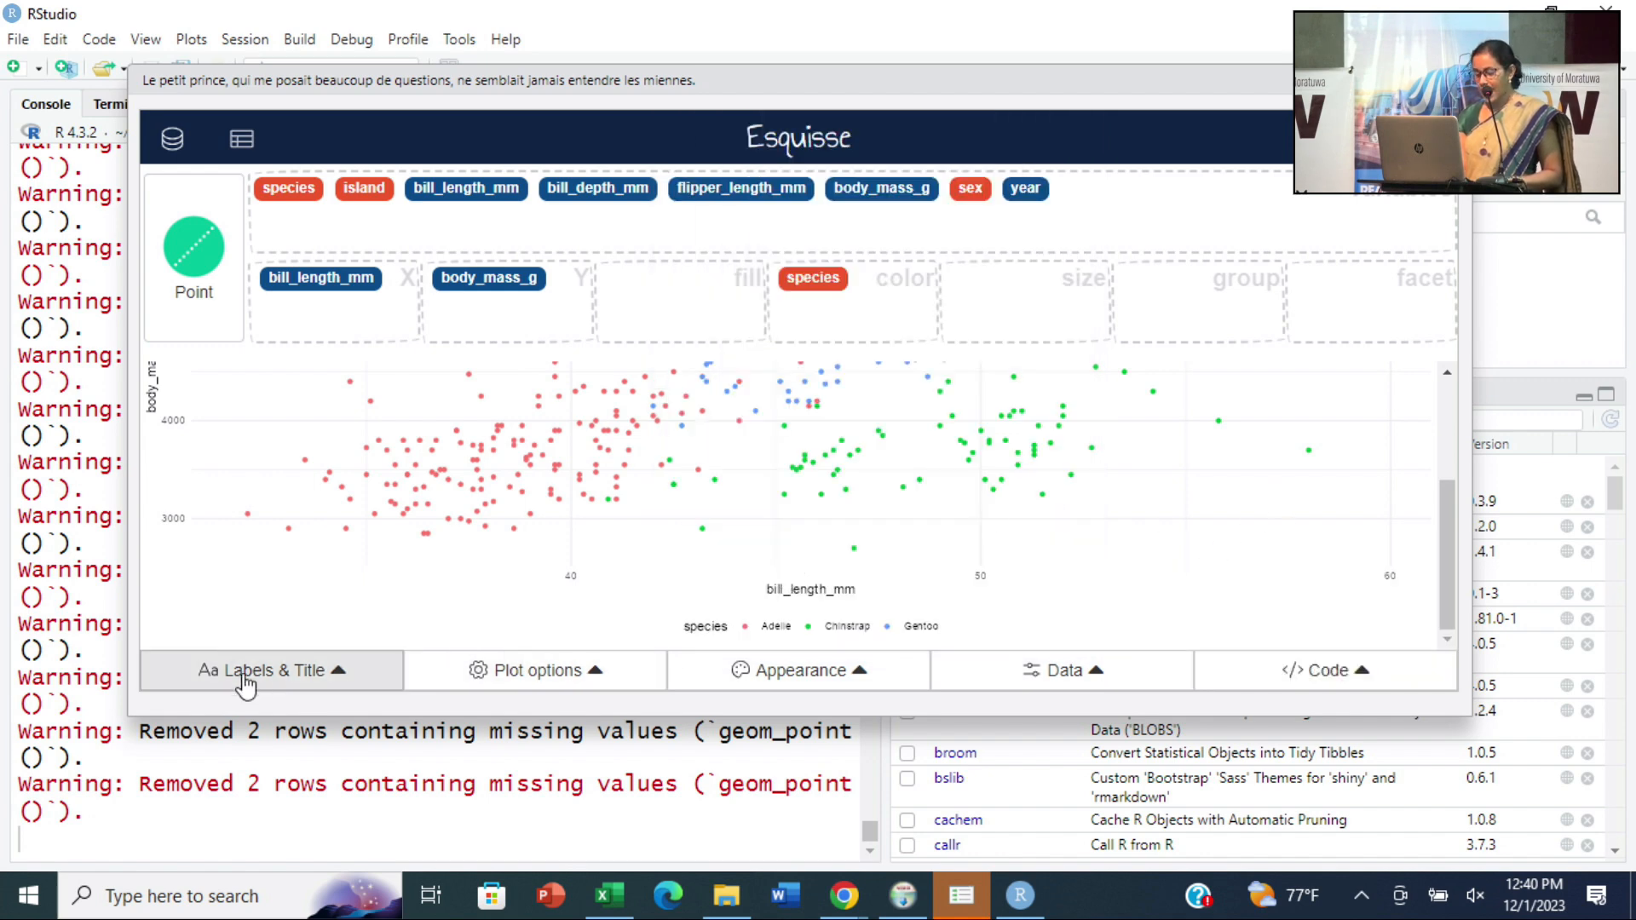
- Set the plot title to "Penguine details" and the subtitle to "subtitle 1", and dismiss the warning
{"action": "left_click", "coordinate": [345, 671]}
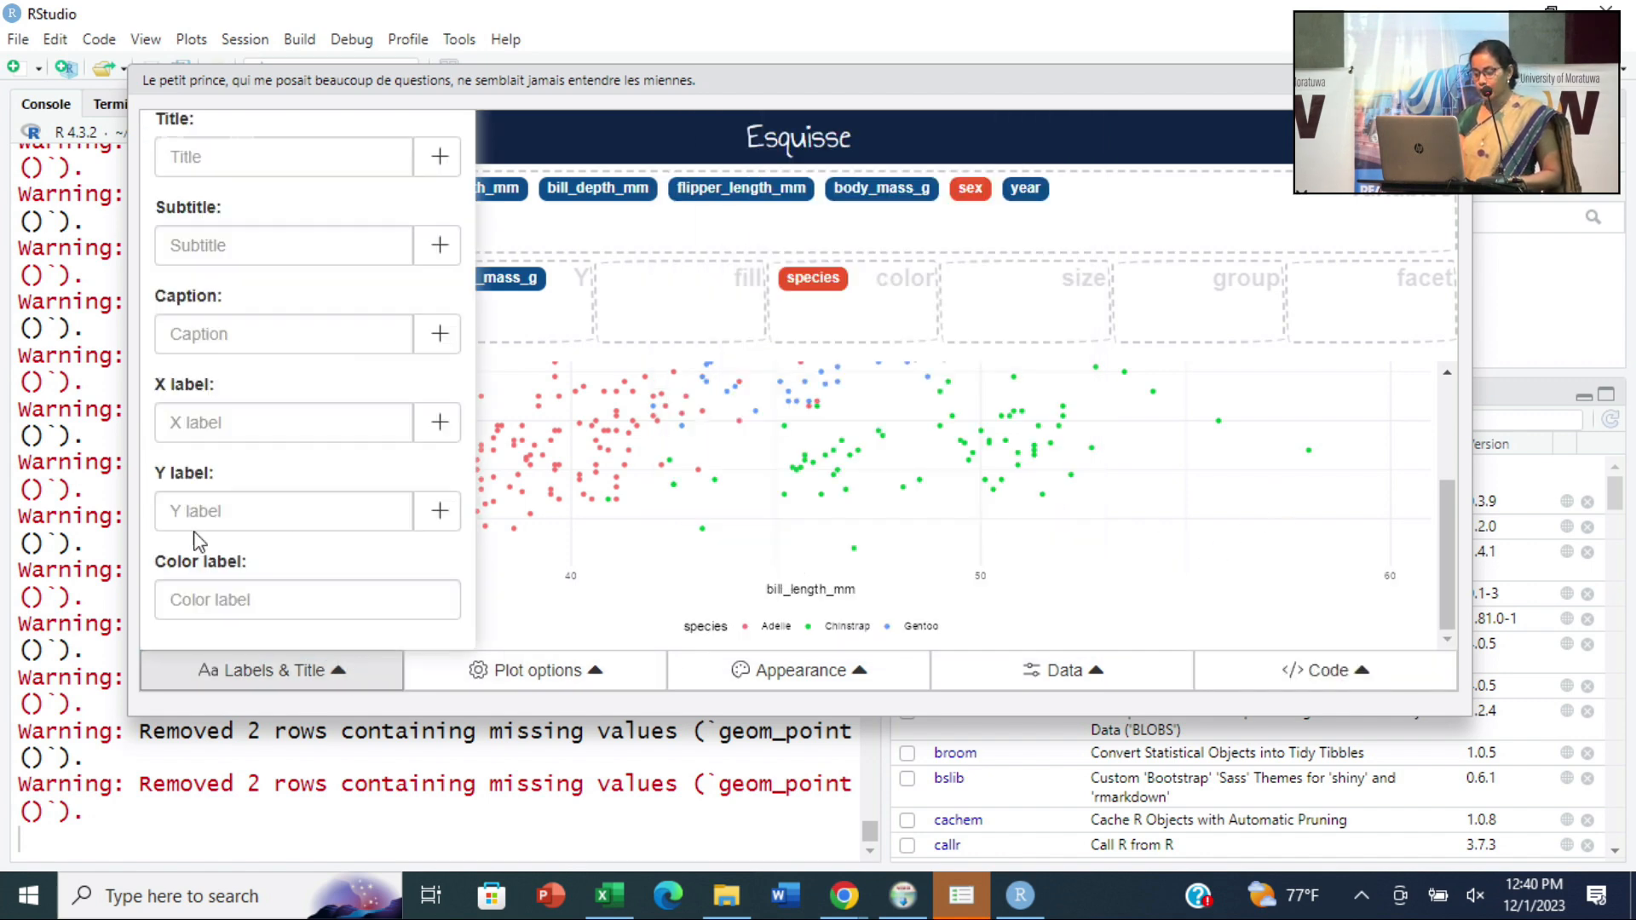
{"action": "left_click", "coordinate": [202, 155]}
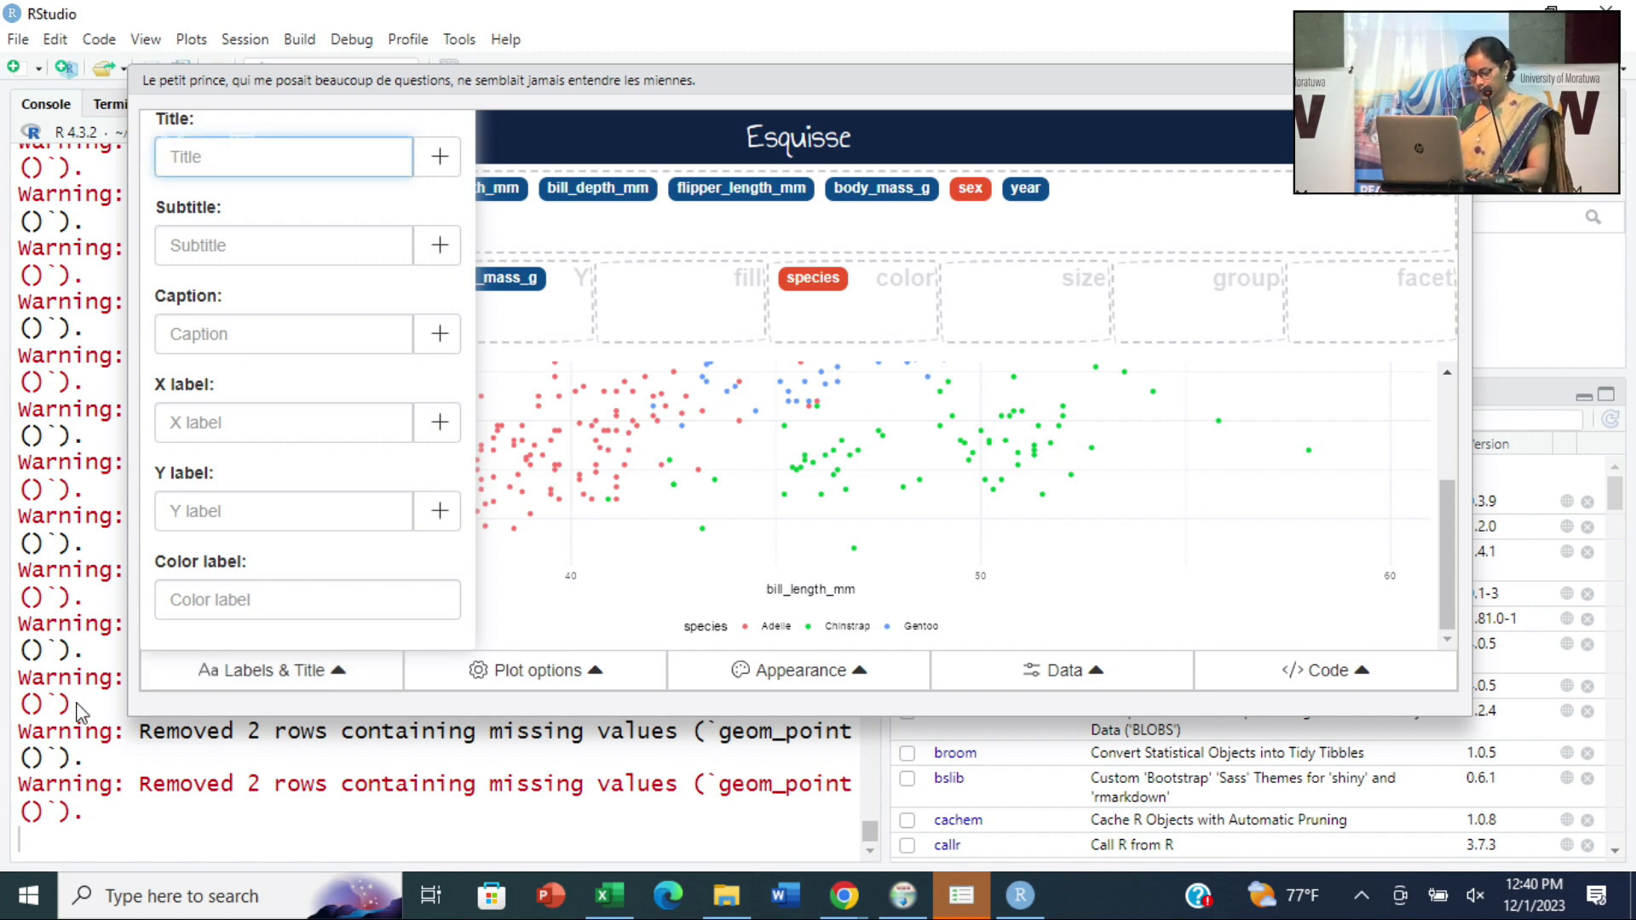
{"action": "type", "text": "Pen"}
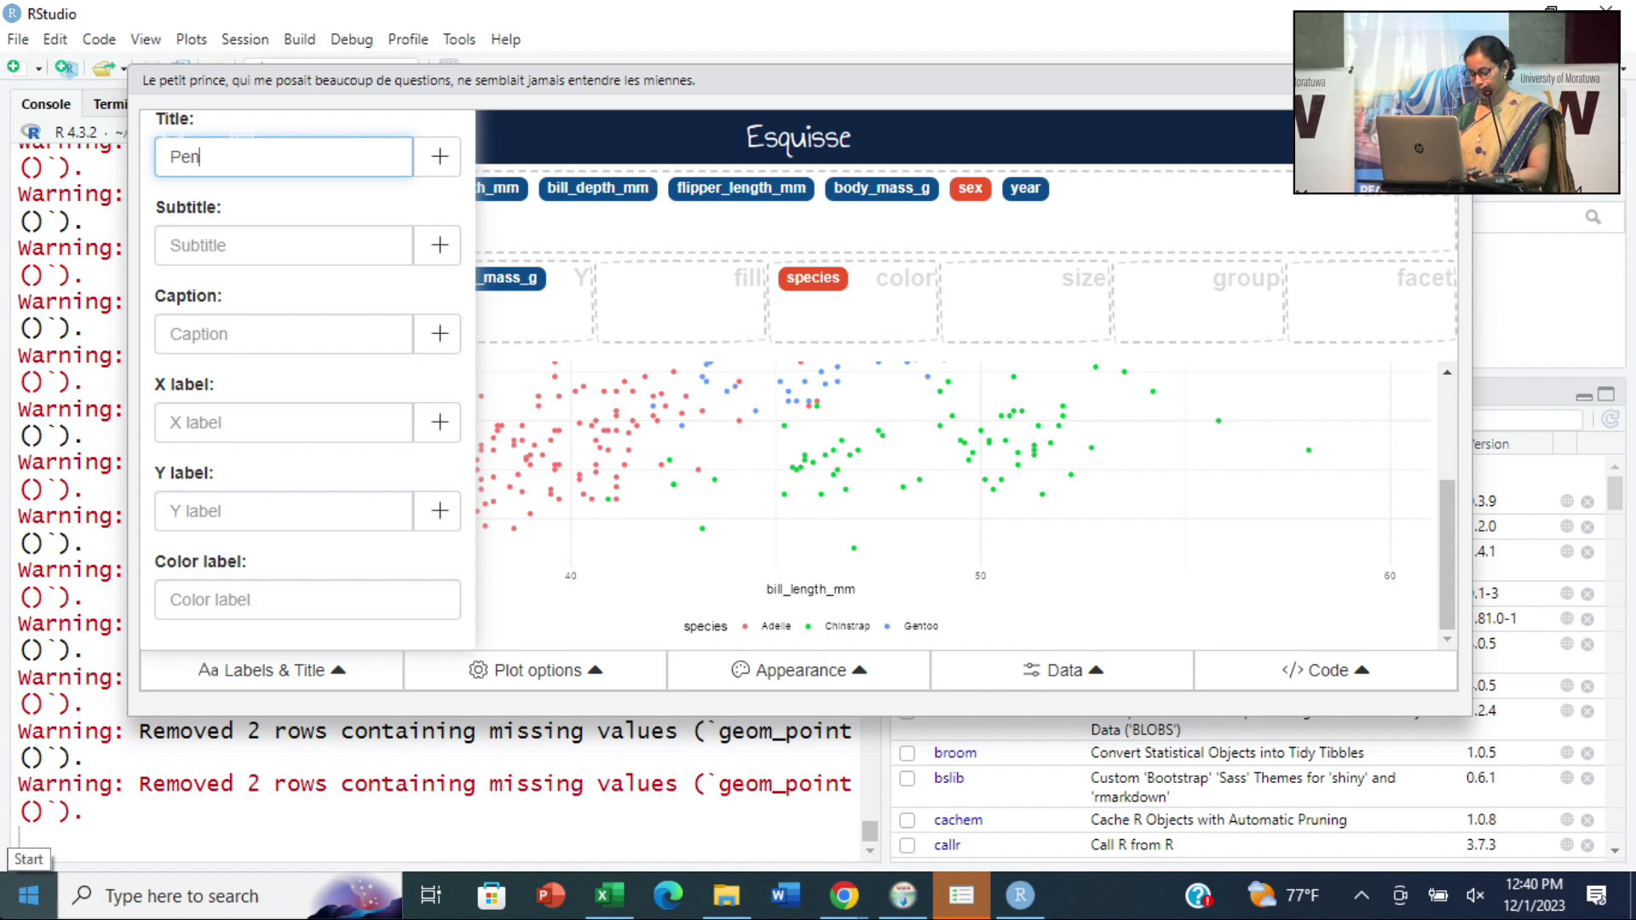
{"action": "type", "text": "guine details"}
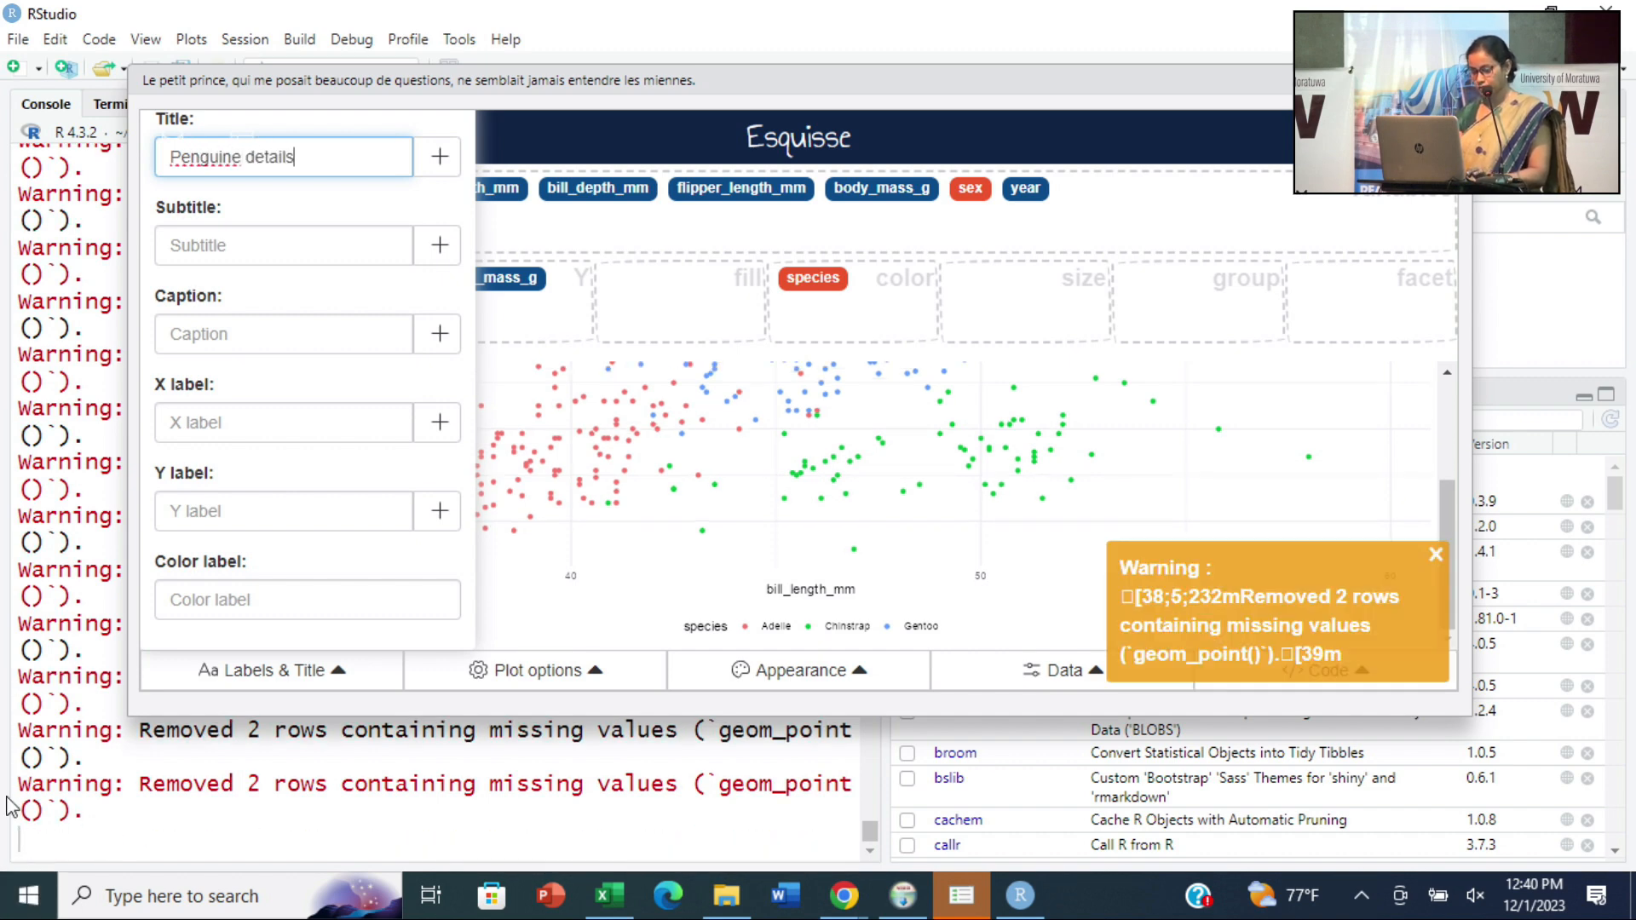
{"action": "left_click", "coordinate": [203, 255]}
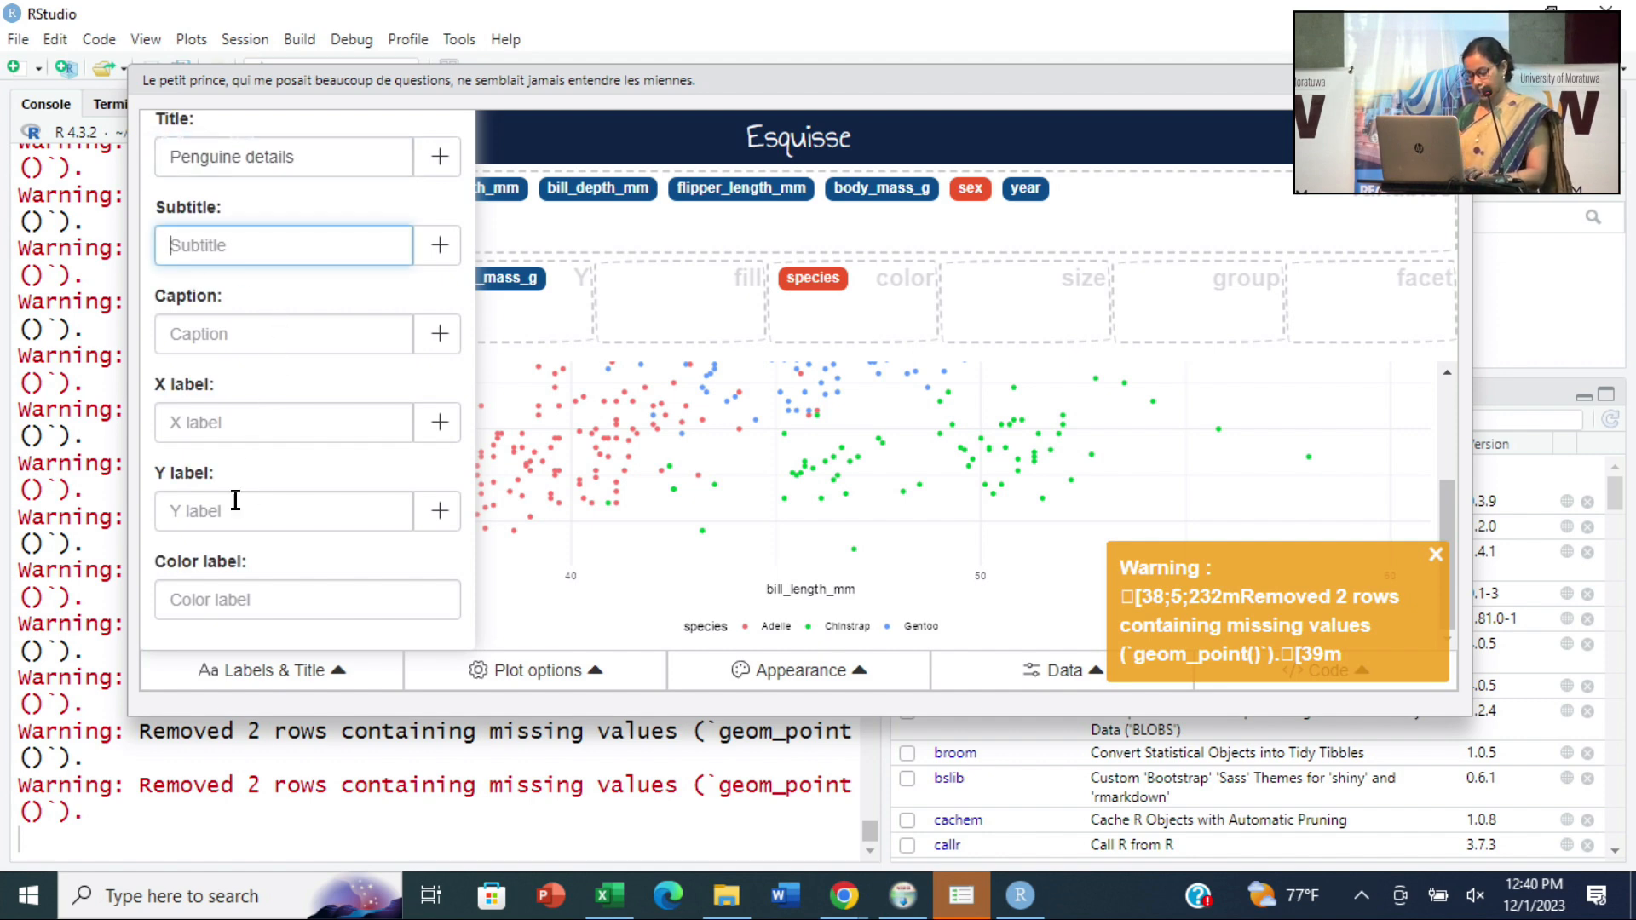
{"action": "type", "text": "subtitle 1"}
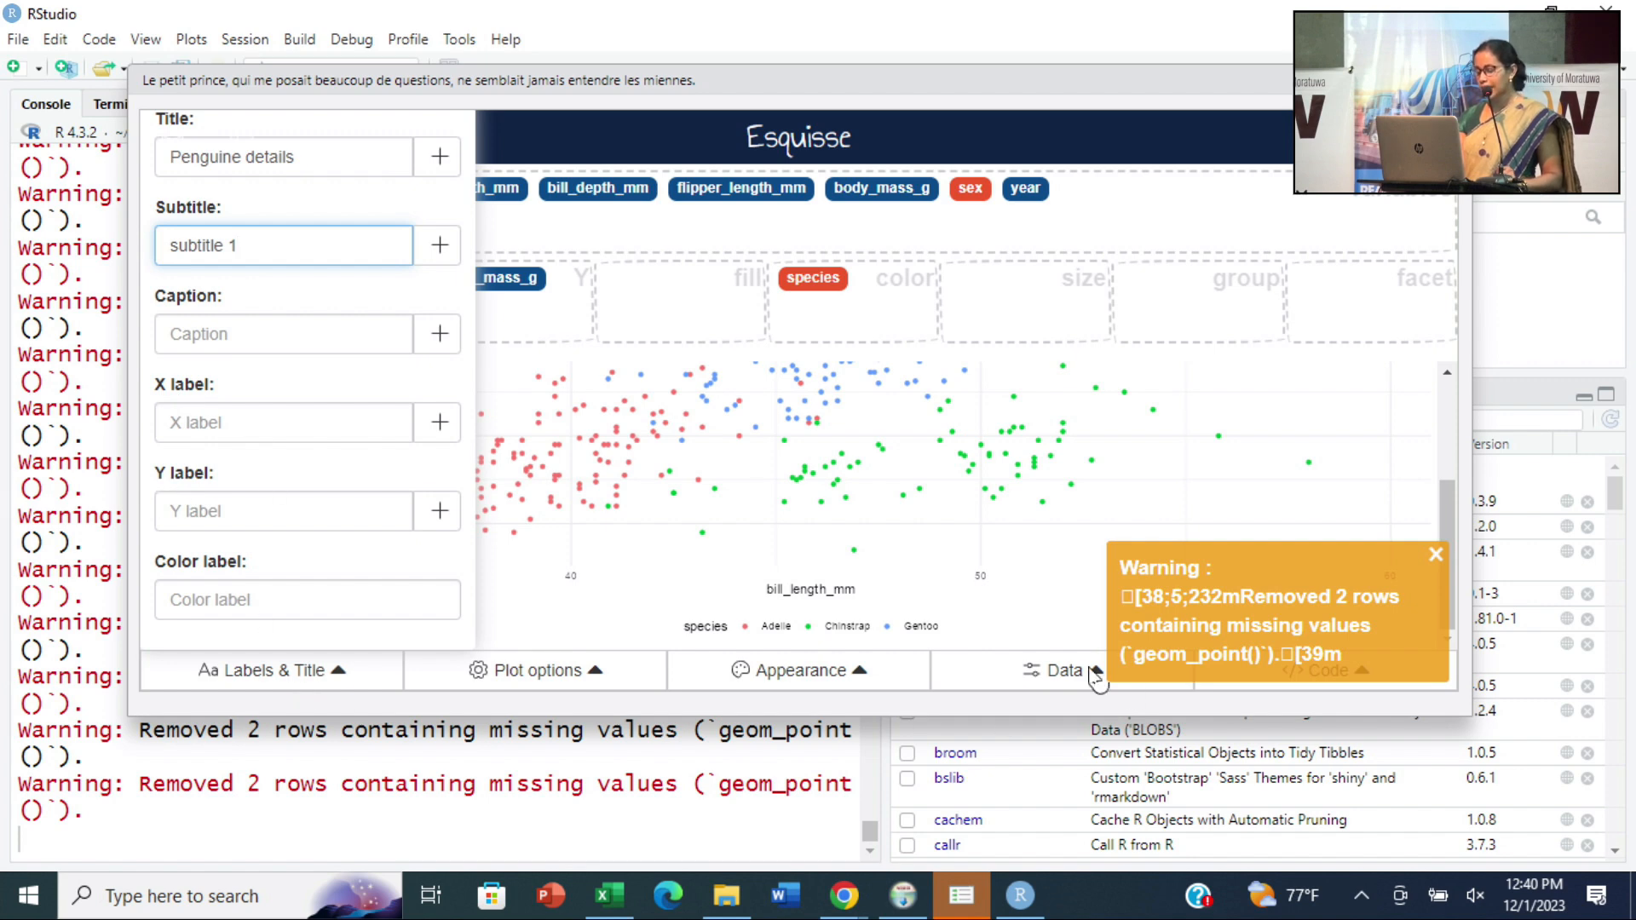
{"action": "left_click", "coordinate": [1257, 421]}
{"action": "scroll", "coordinate": [629, 533], "scroll_direction": "up", "scroll_amount": 3}
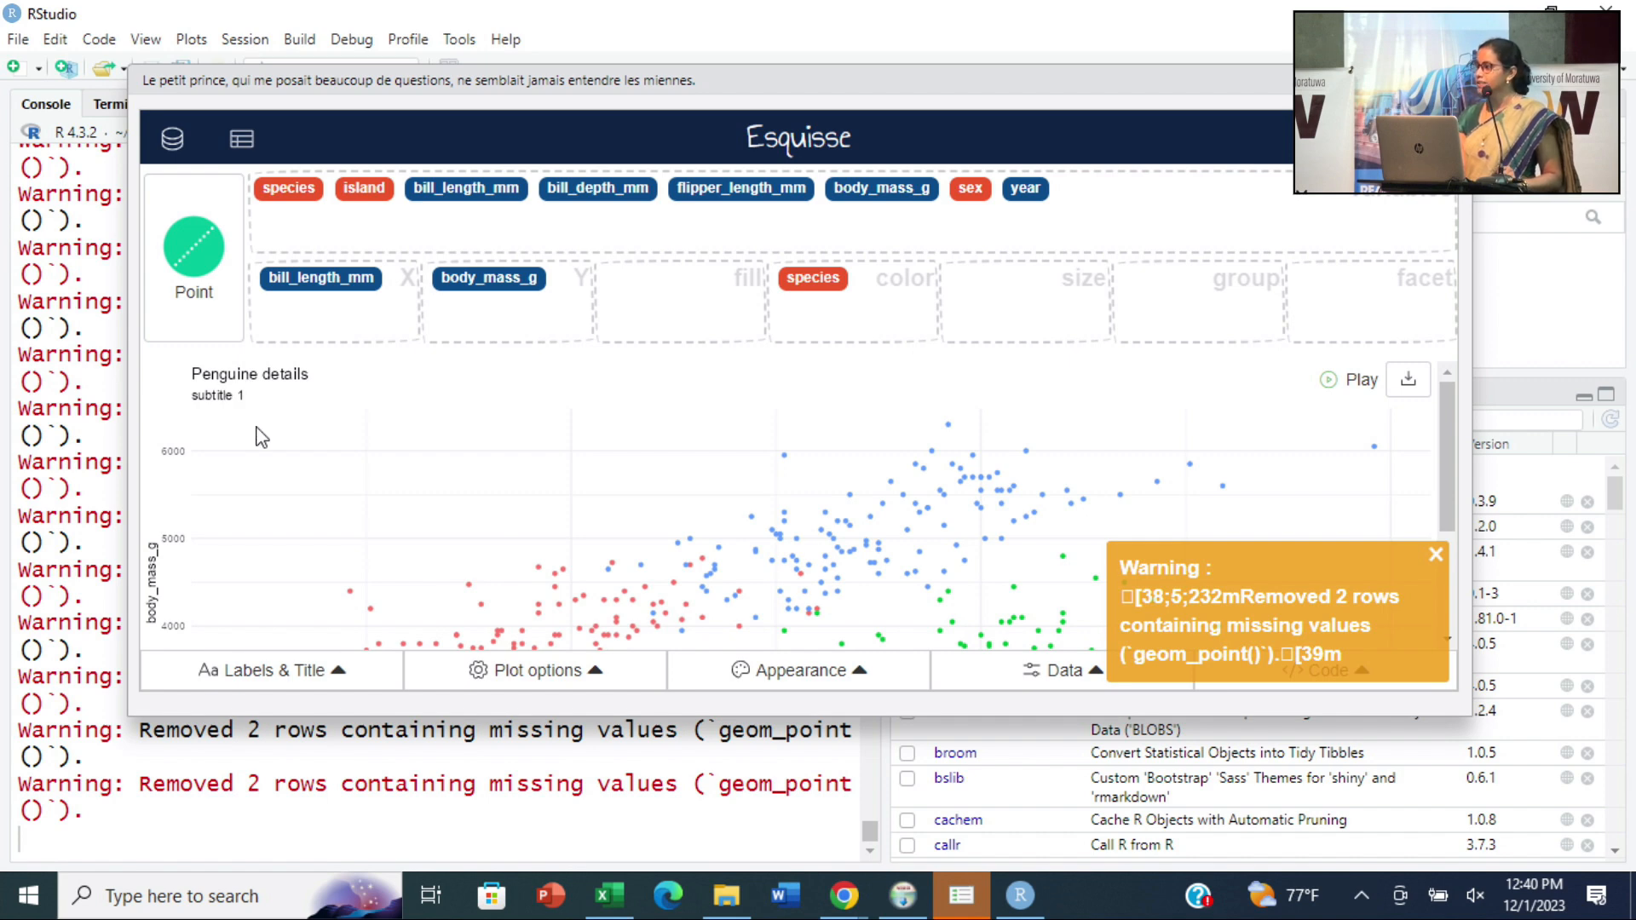
{"action": "left_click", "coordinate": [1437, 554]}
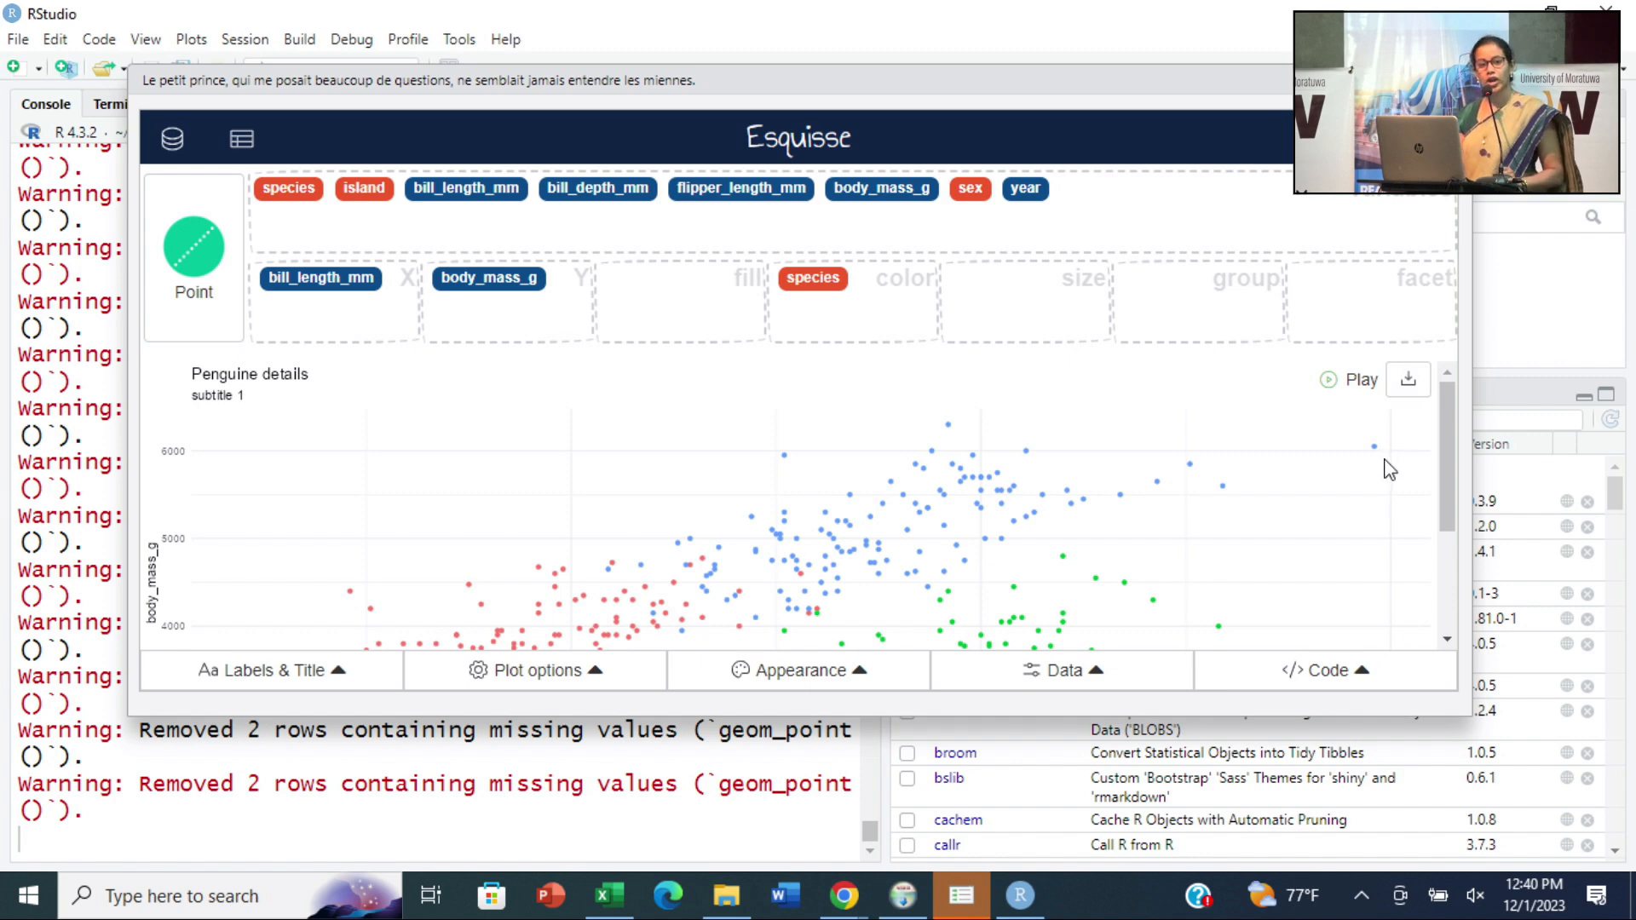
- View the file formats available for exporting the plot, without exporting it
{"action": "left_click", "coordinate": [1408, 380]}
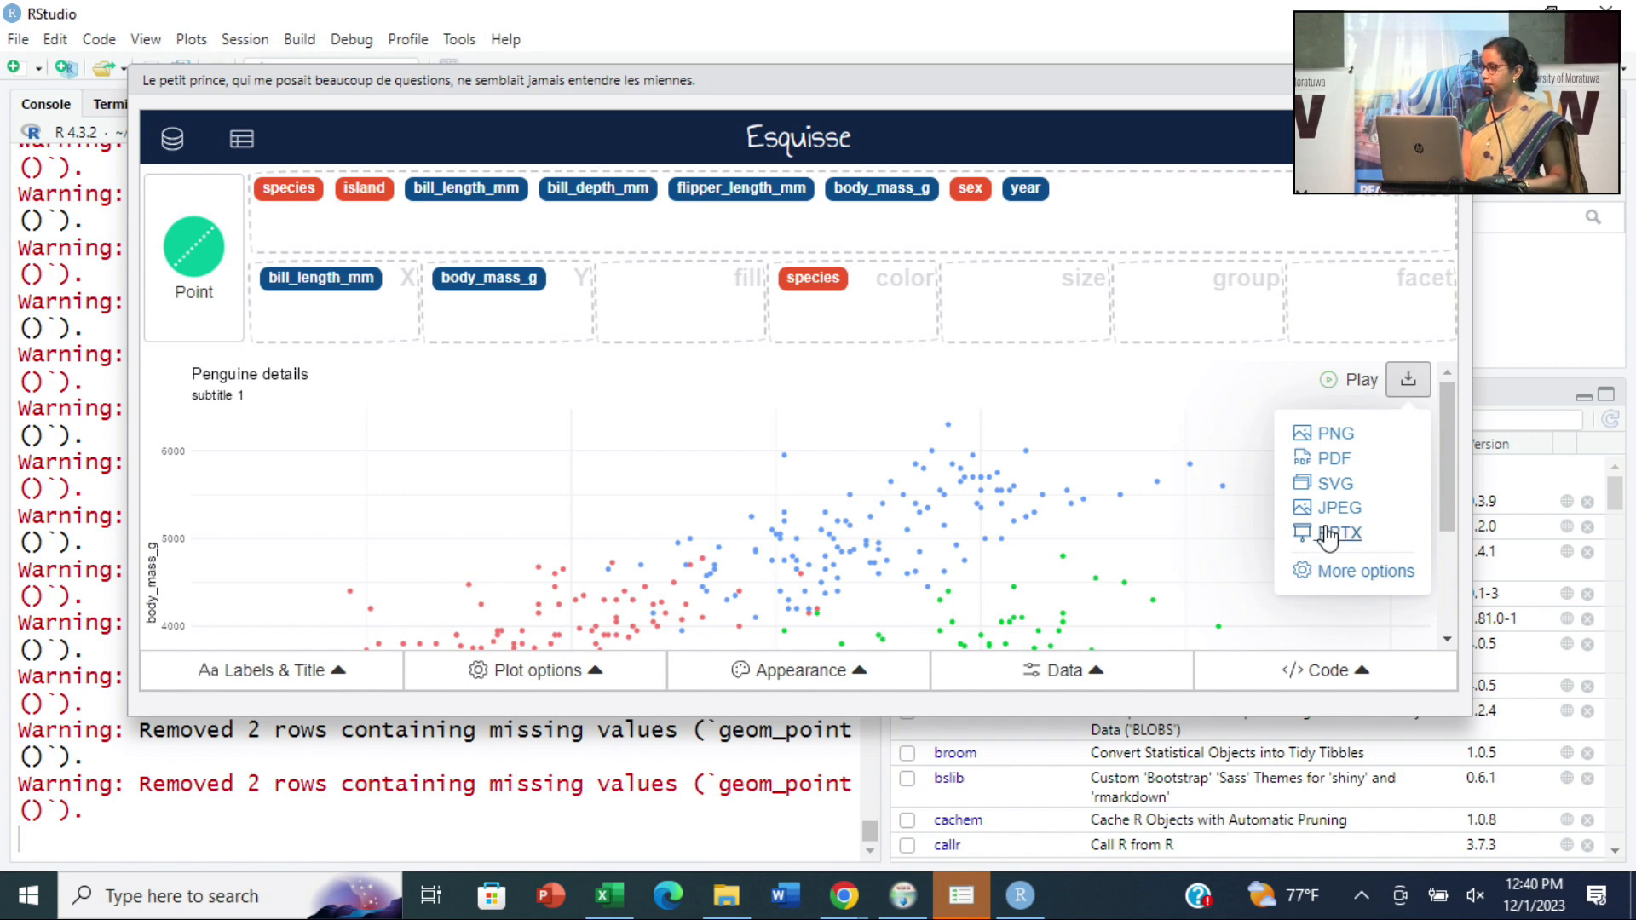
{"action": "left_click", "coordinate": [891, 460]}
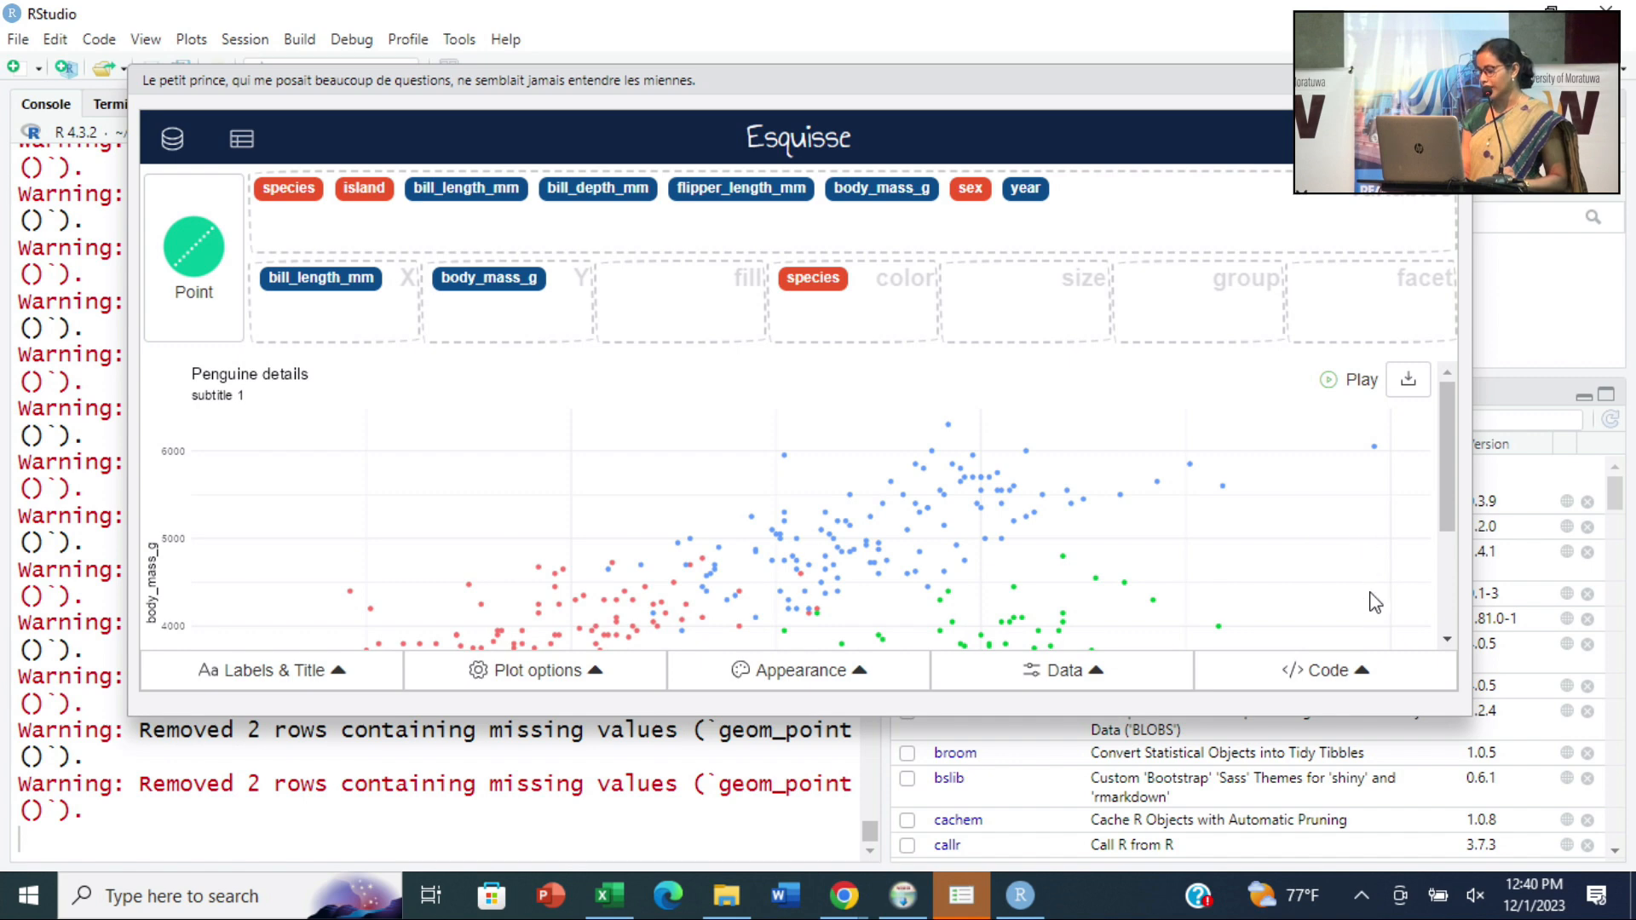
- Show the ggplot code generated for the penguin scatter plot and copy all of it to the clipboard
{"action": "left_click", "coordinate": [1358, 672]}
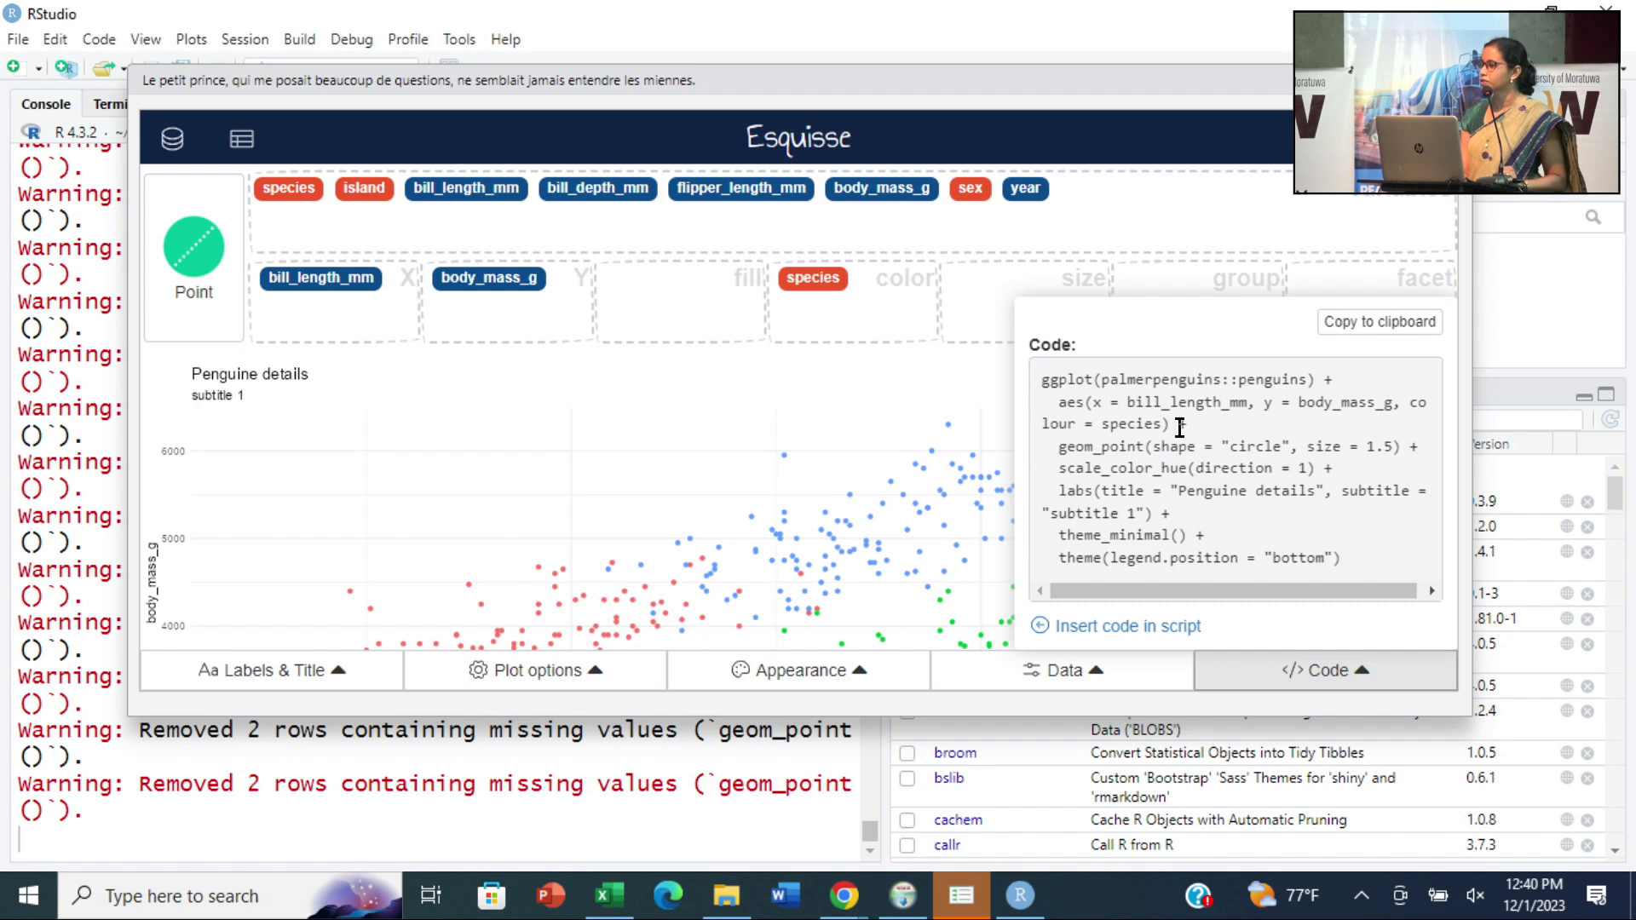
{"action": "left_click", "coordinate": [1220, 443]}
{"action": "left_click_drag", "start_coordinate": [1045, 387], "coordinate": [1372, 588]}
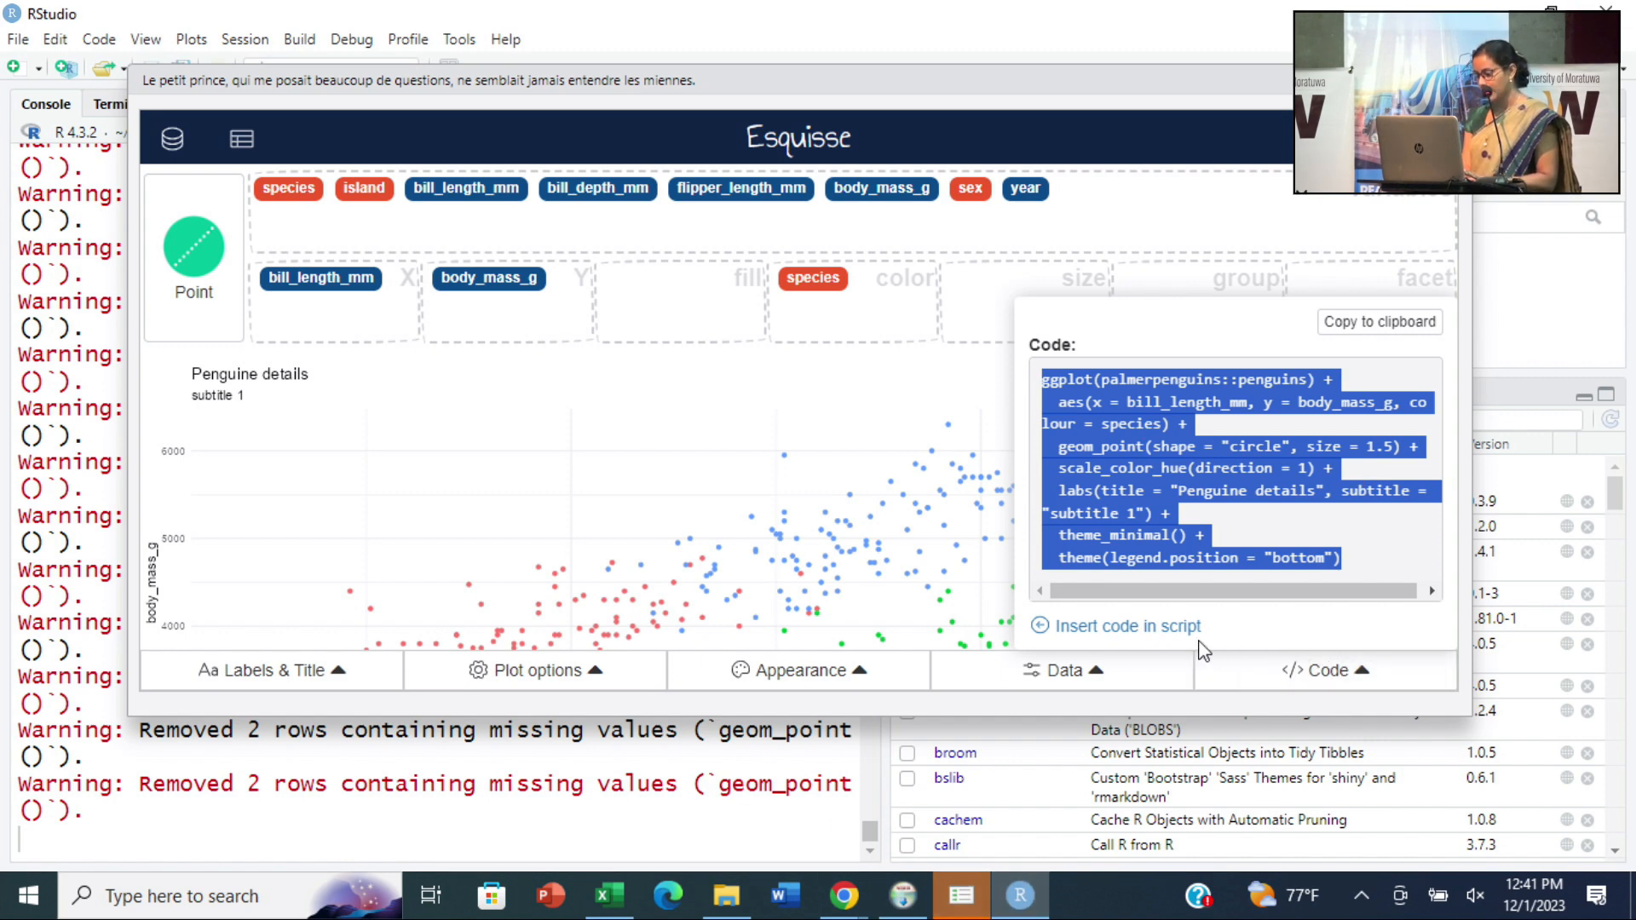
{"action": "left_click", "coordinate": [1380, 322]}
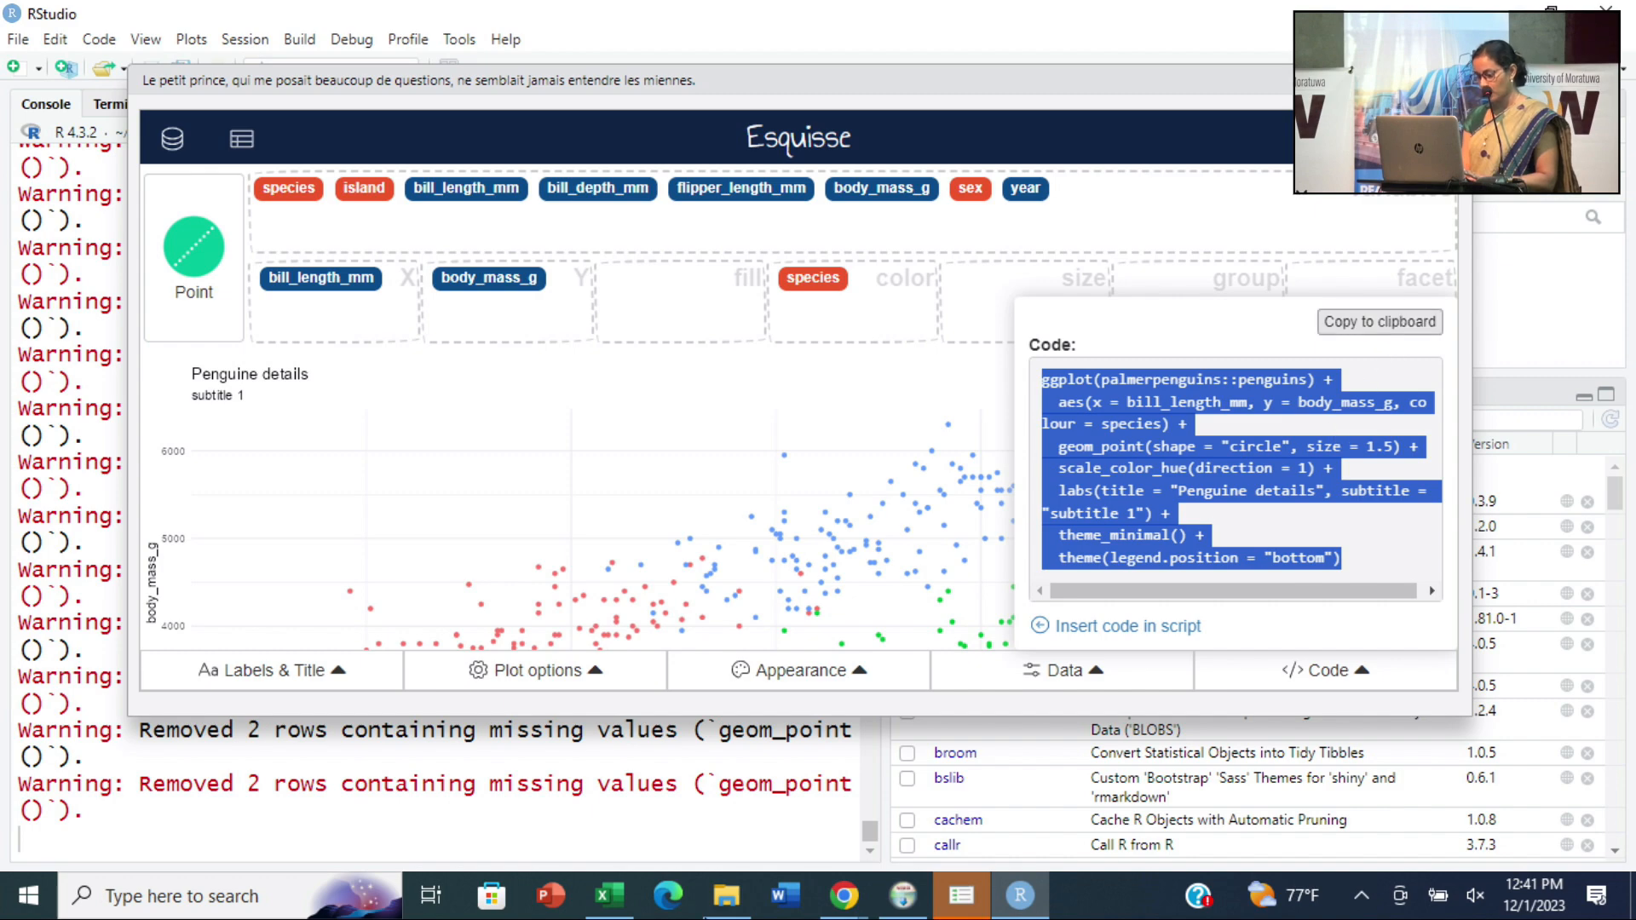
- Stop the running Esquisse session from the RStudio console, then paste and run the copied ggplot code there
{"action": "left_click", "coordinate": [1020, 895]}
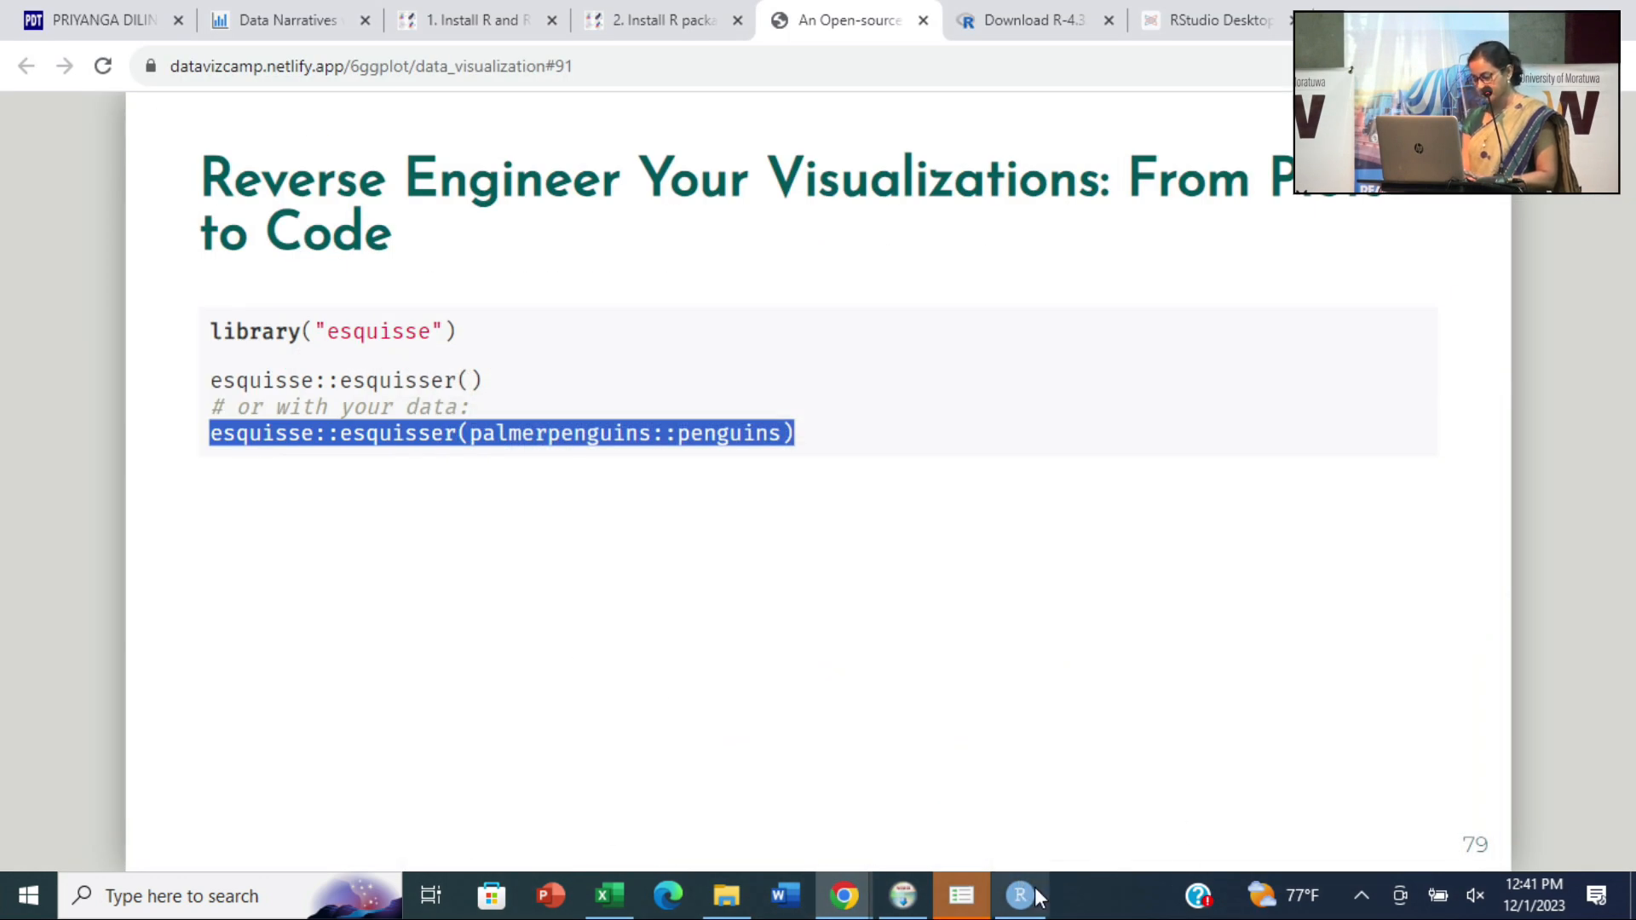
{"action": "left_click", "coordinate": [1031, 895]}
{"action": "left_click", "coordinate": [102, 840]}
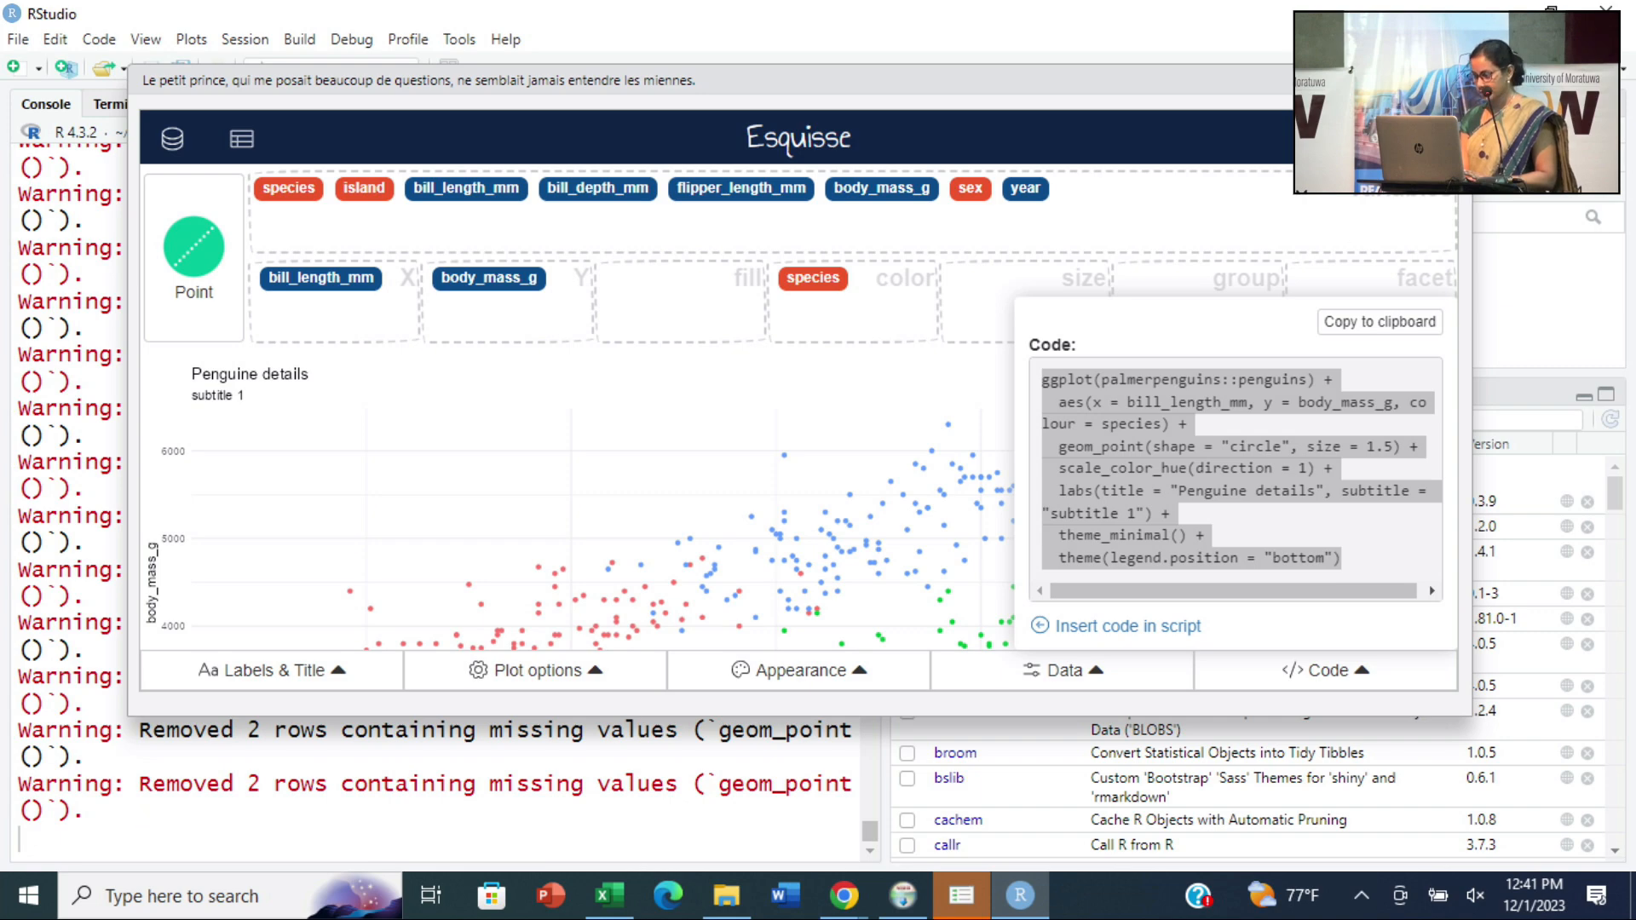
{"action": "key", "text": "Escape"}
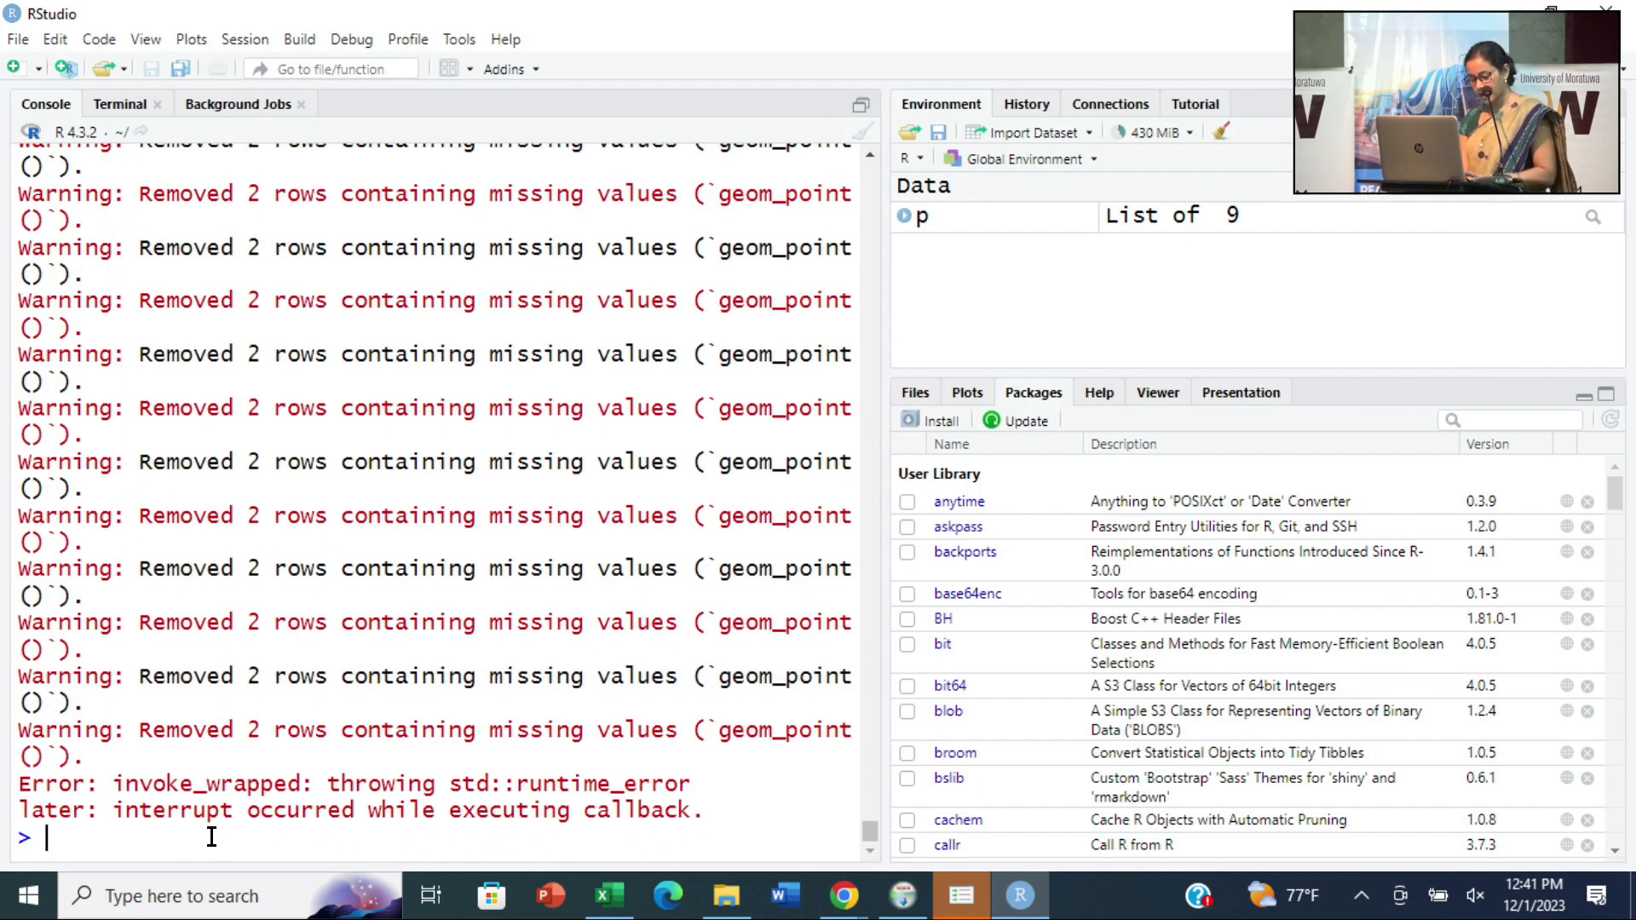
{"action": "key", "text": "ctrl+v"}
{"action": "key", "text": "Return"}
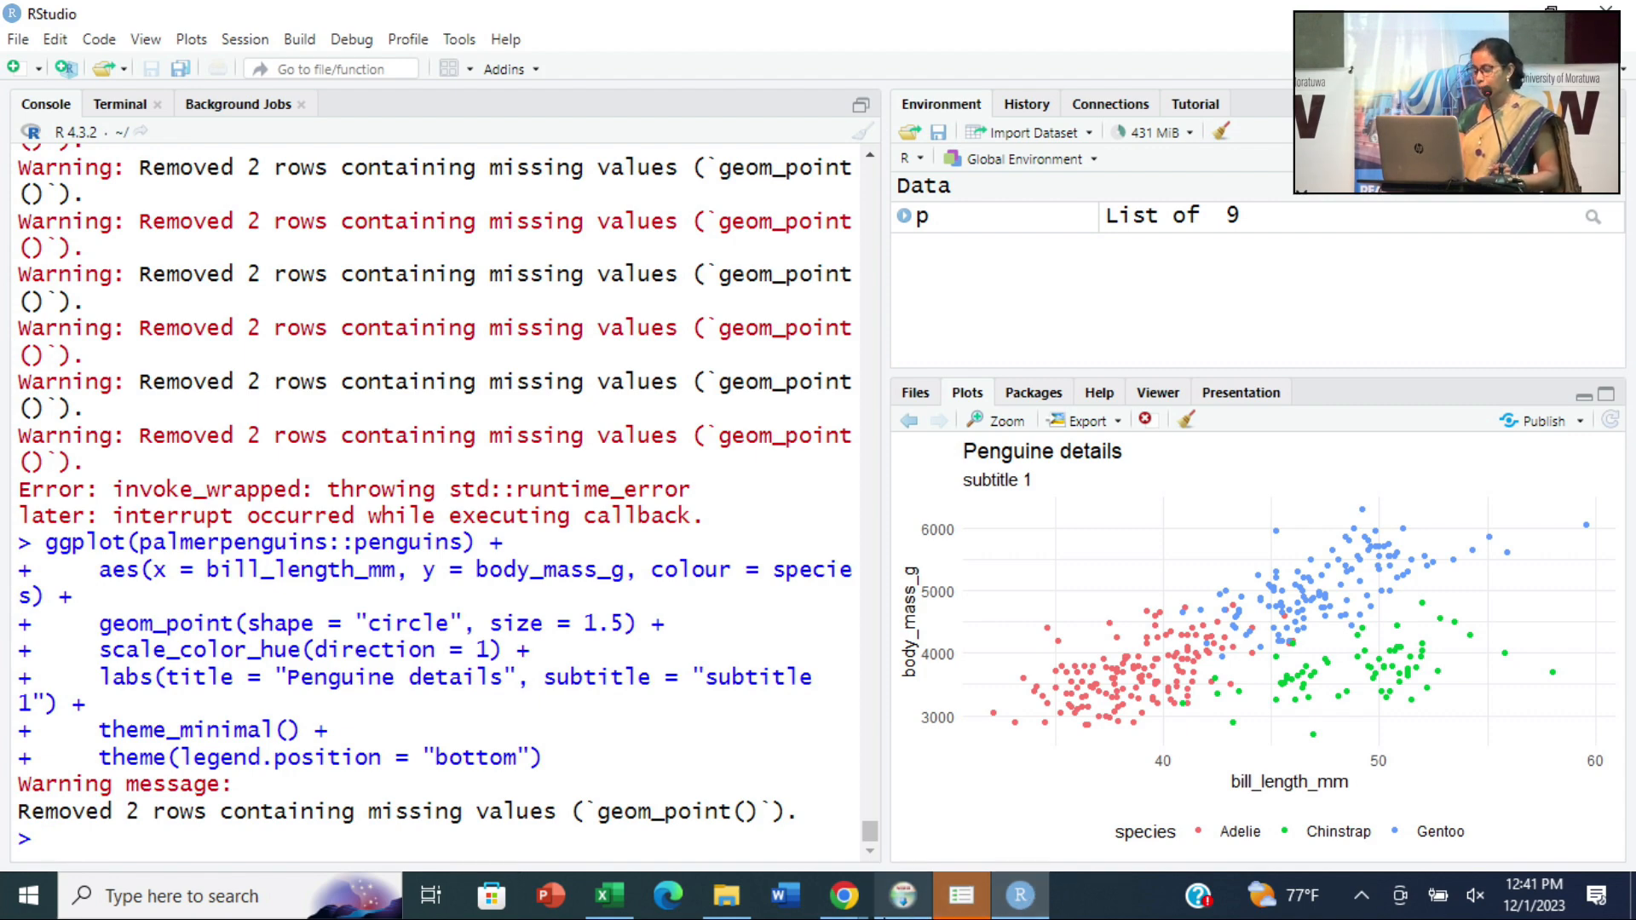
- Switch to the slides in Chrome and copy the line esquisse::esquisser() from the code example
{"action": "left_click", "coordinate": [1004, 902]}
{"action": "left_click", "coordinate": [1001, 907]}
{"action": "left_click", "coordinate": [1004, 905]}
{"action": "left_click_drag", "start_coordinate": [498, 383], "coordinate": [124, 376]}
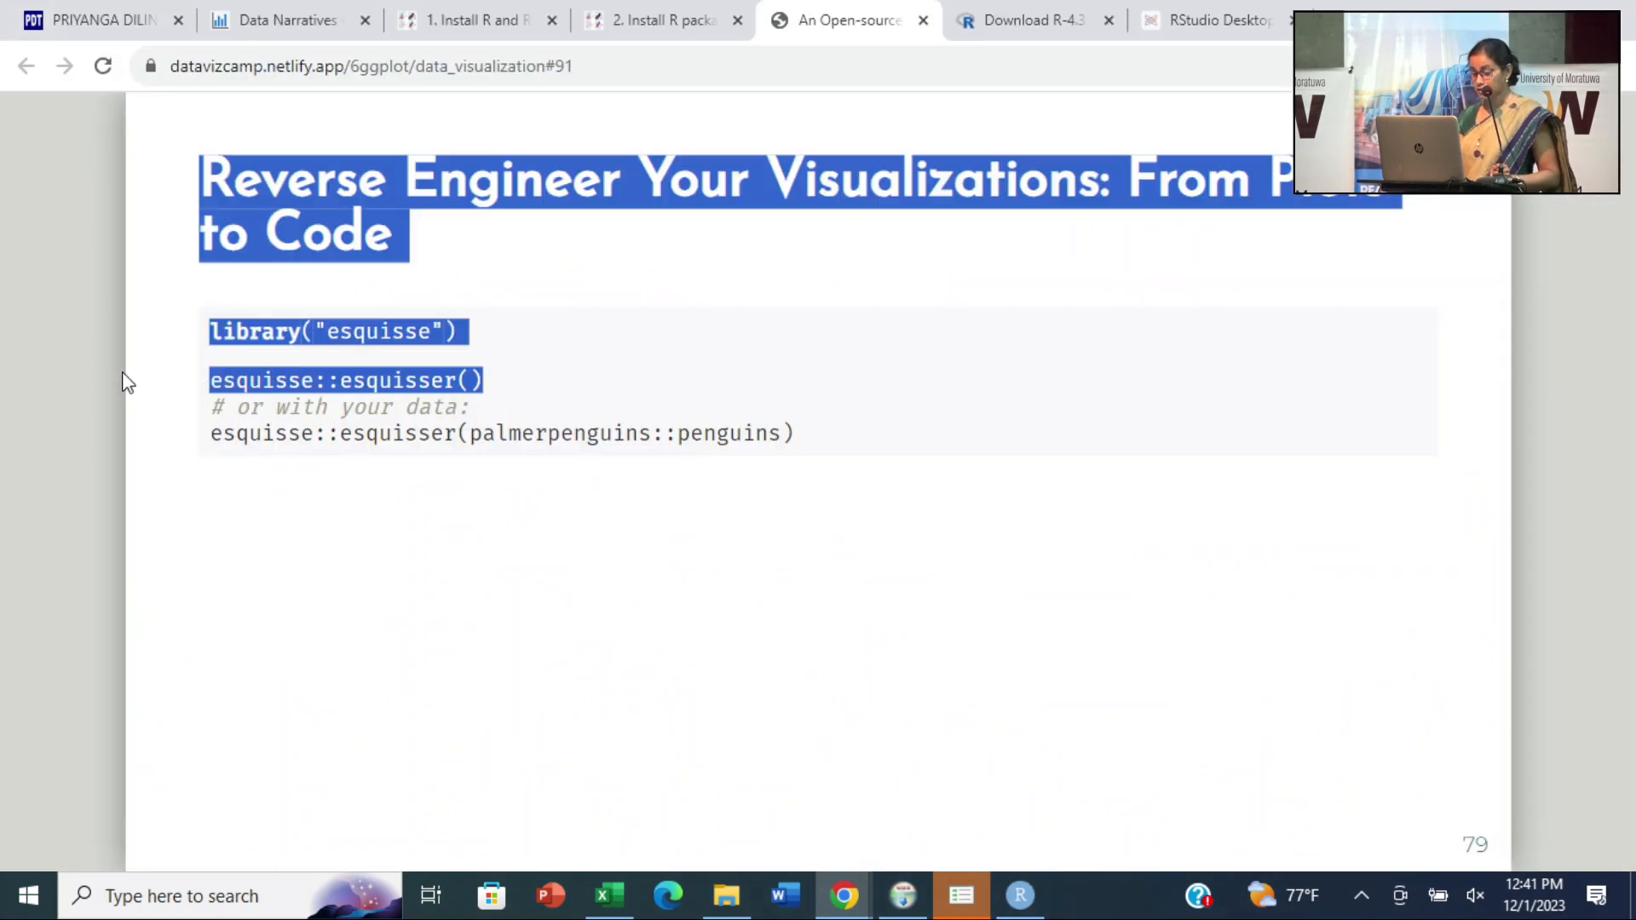
{"action": "left_click", "coordinate": [350, 413]}
{"action": "left_click_drag", "start_coordinate": [486, 383], "coordinate": [215, 391]}
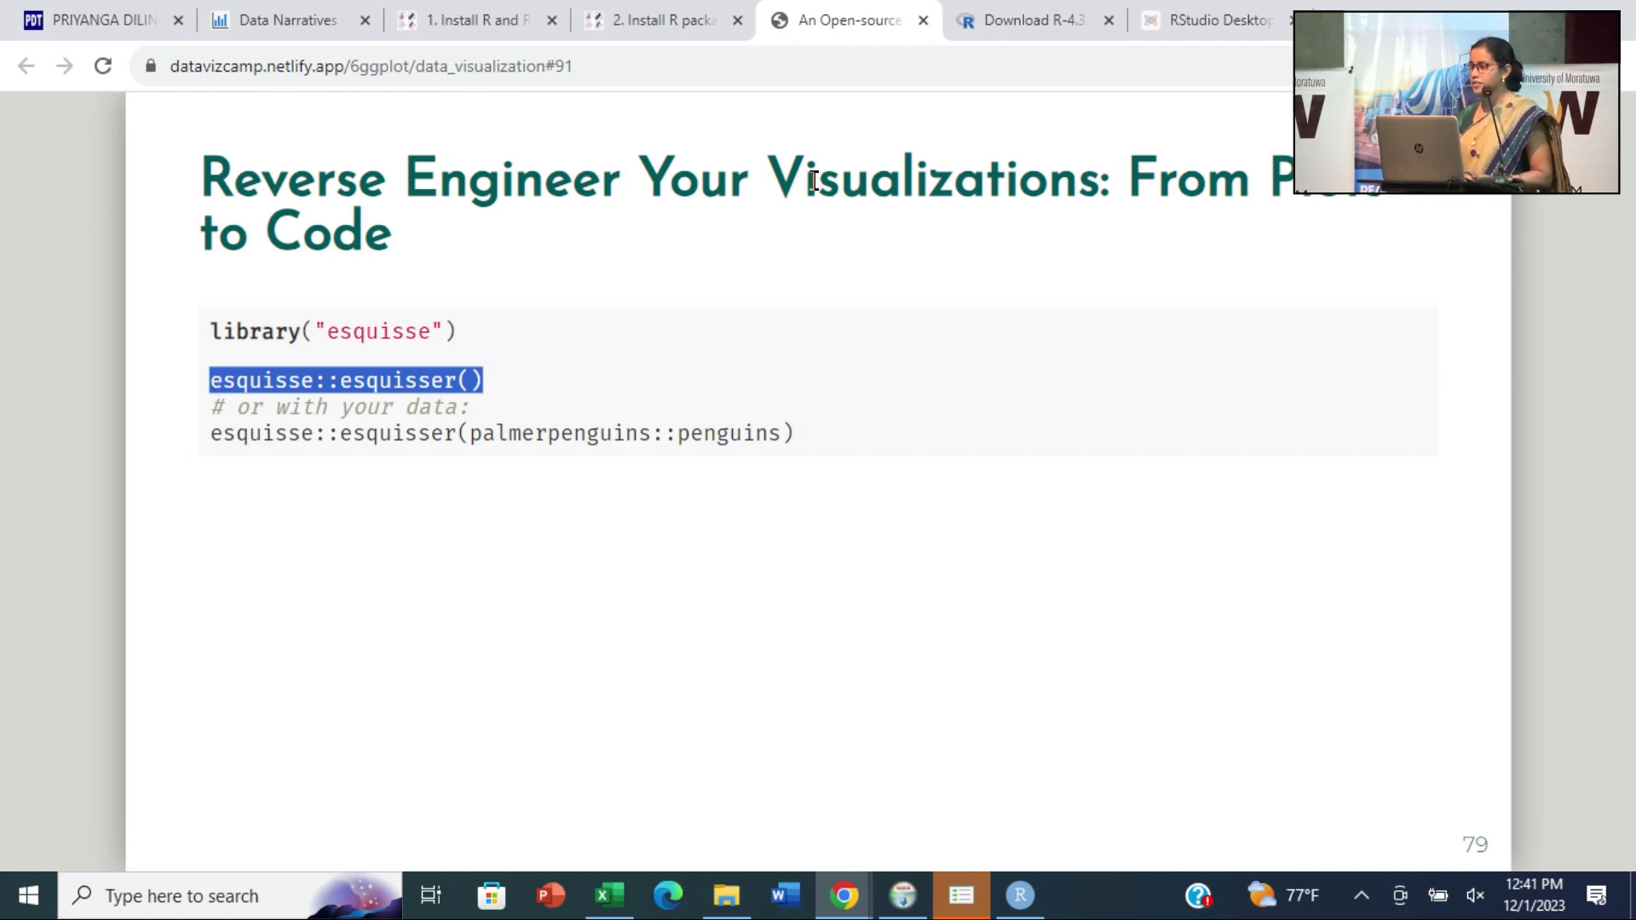
{"action": "left_click_drag", "start_coordinate": [477, 381], "coordinate": [209, 379]}
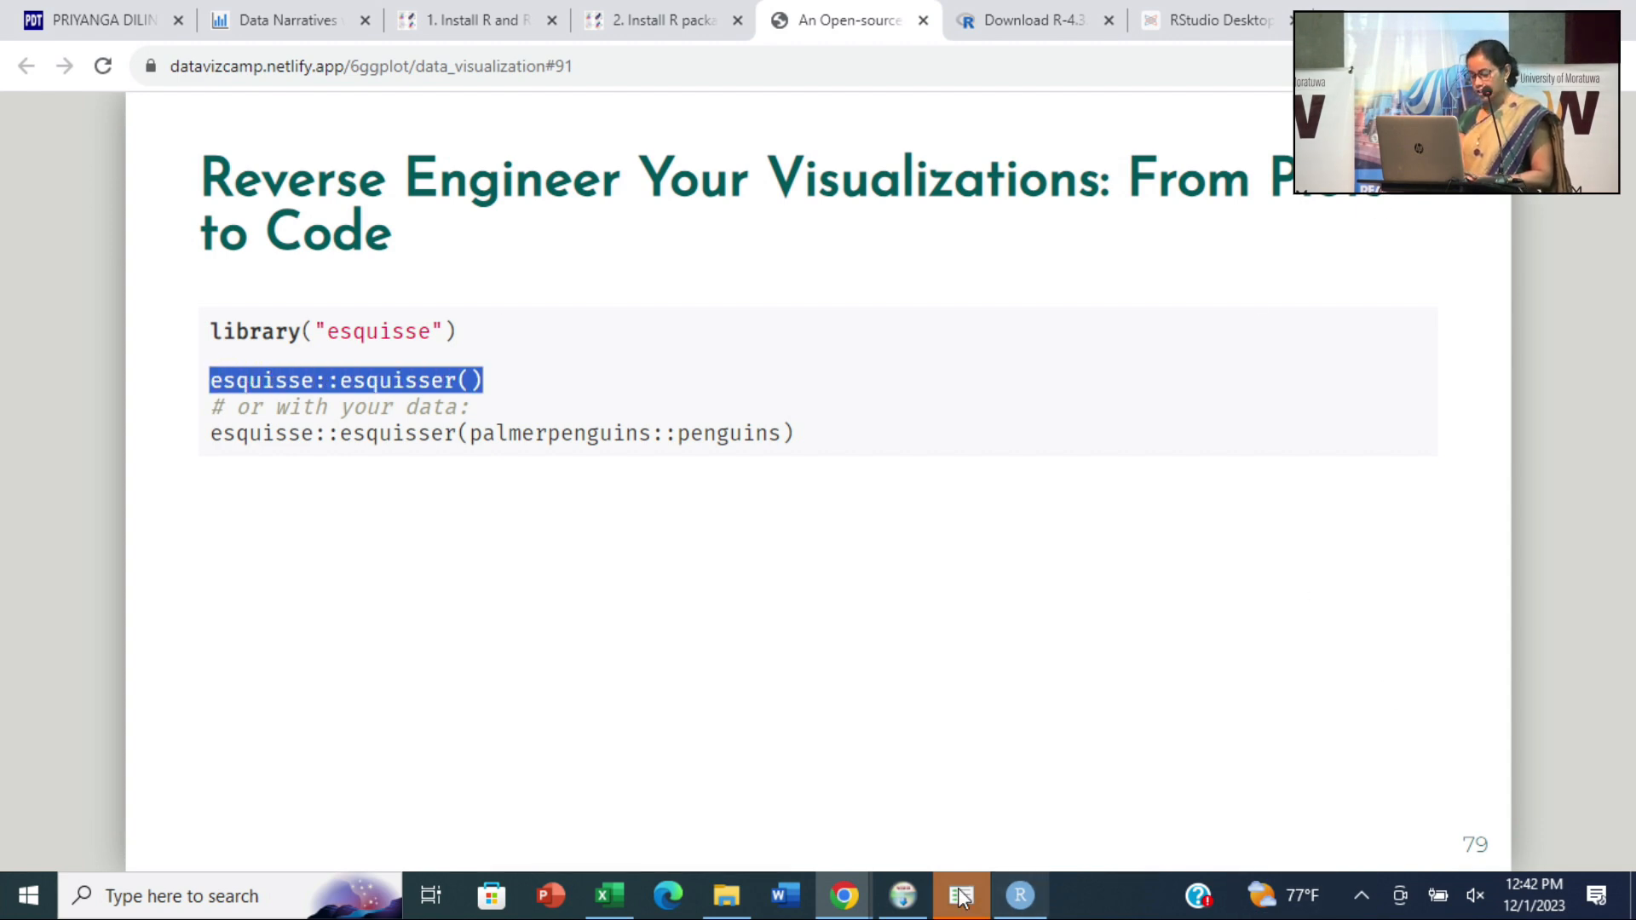
- Switch to RStudio and run esquisse::esquisser() in the console to launch Esquisse without preset data
{"action": "left_click", "coordinate": [1021, 895]}
{"action": "key", "text": "ctrl+v"}
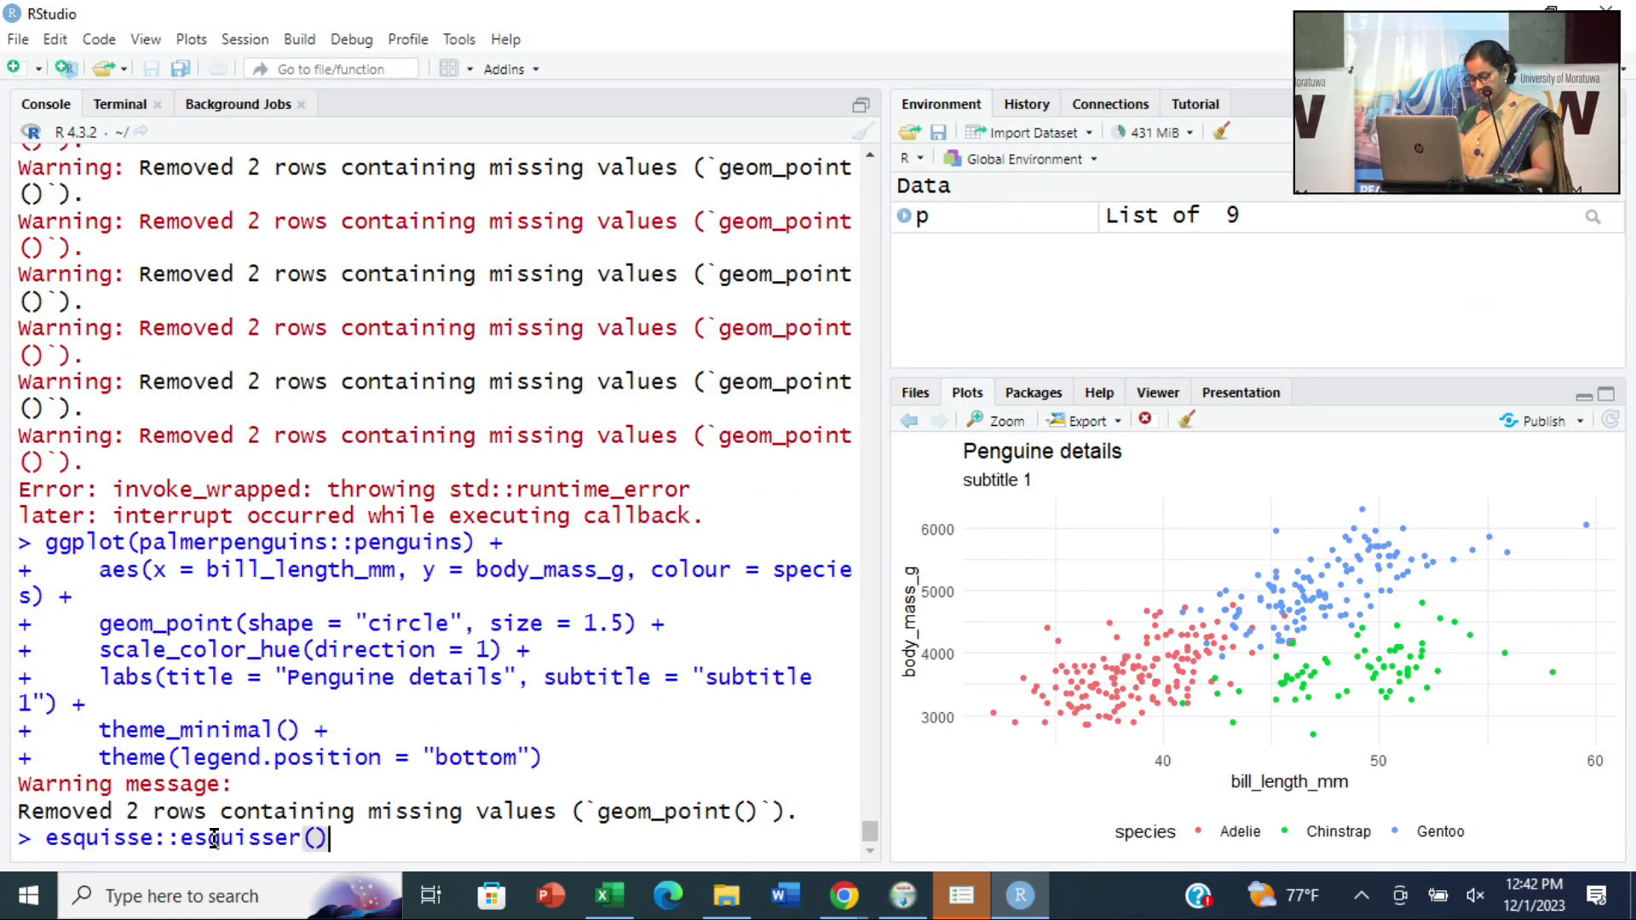
{"action": "key", "text": "Return"}
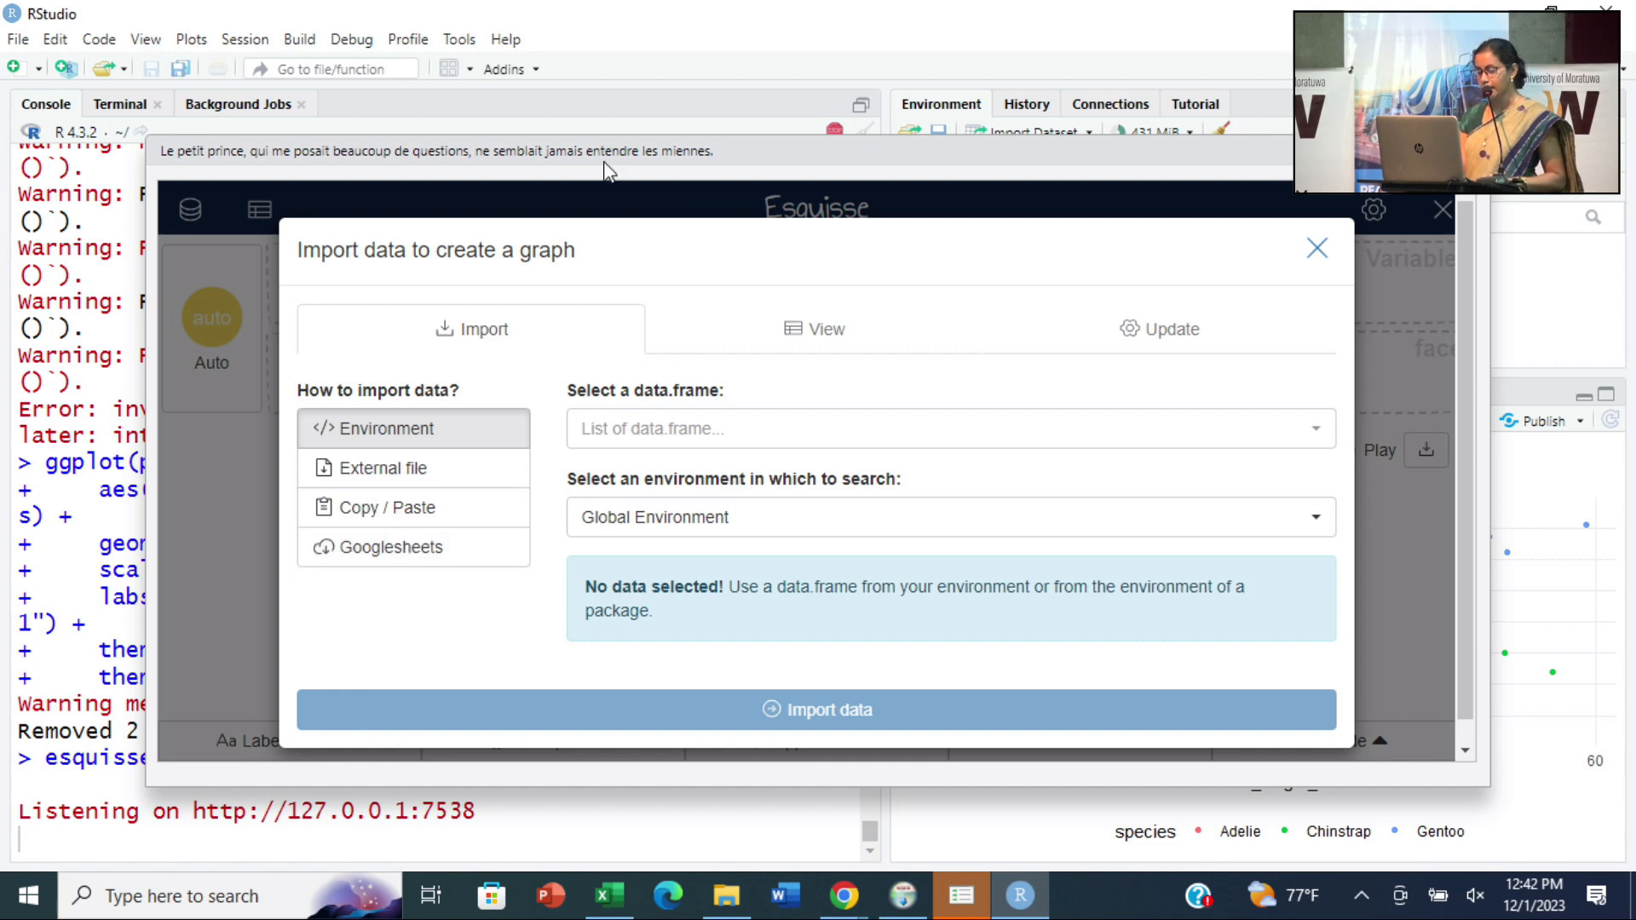
- Import the external file titanic.csv from the Desktop as the data for a new graph
{"action": "left_click", "coordinate": [412, 477]}
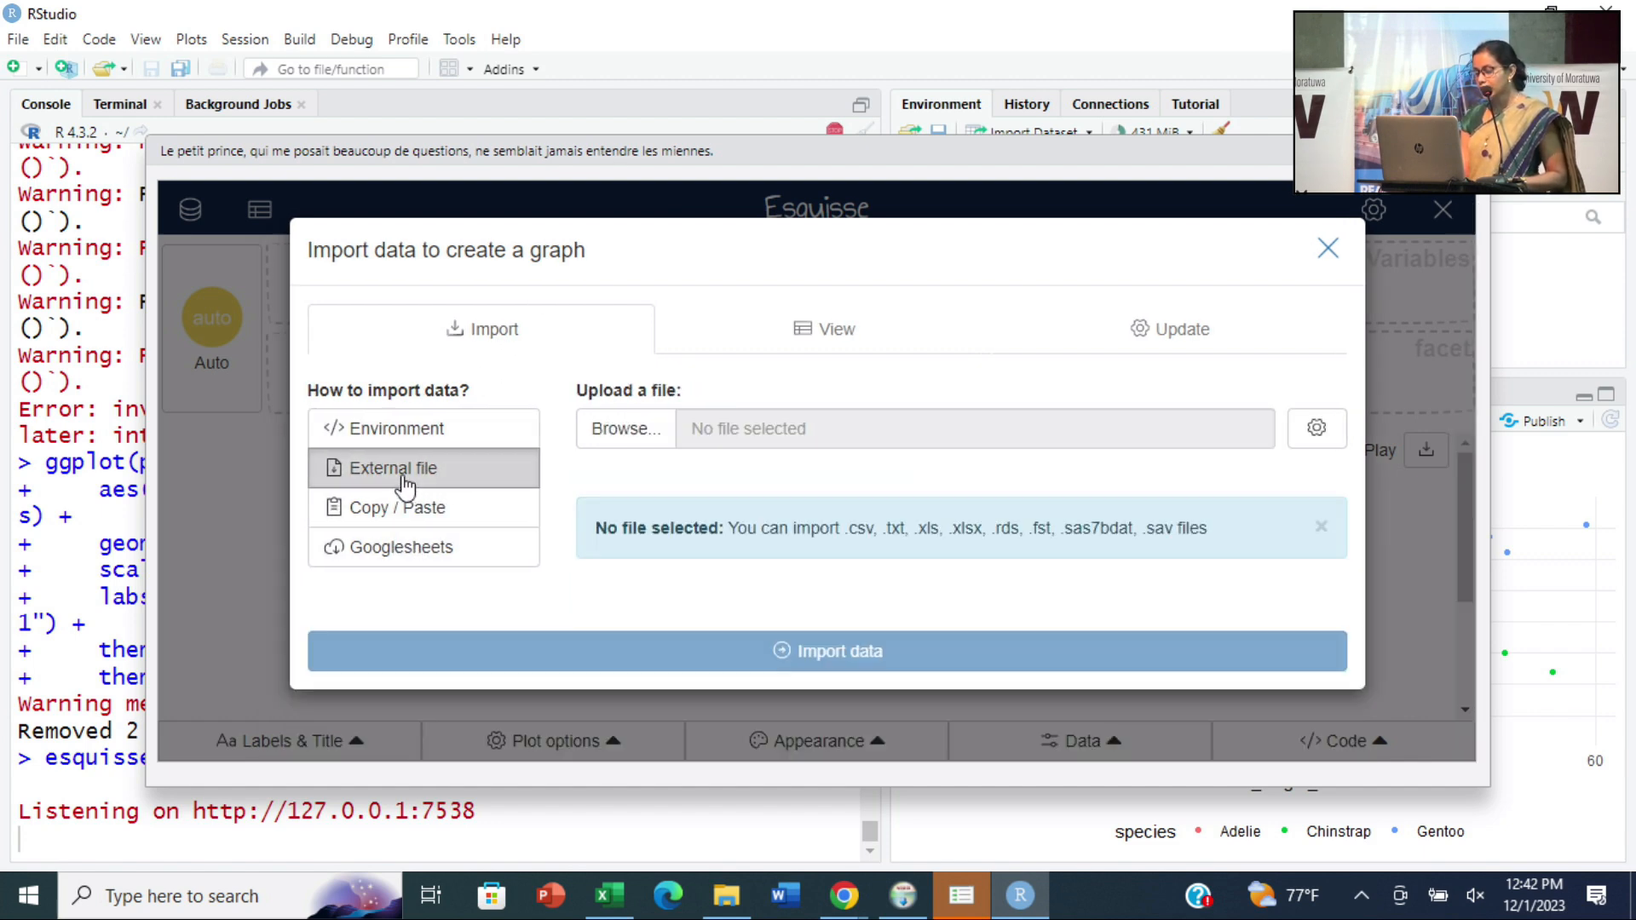
{"action": "left_click", "coordinate": [620, 431]}
{"action": "left_click", "coordinate": [284, 332]}
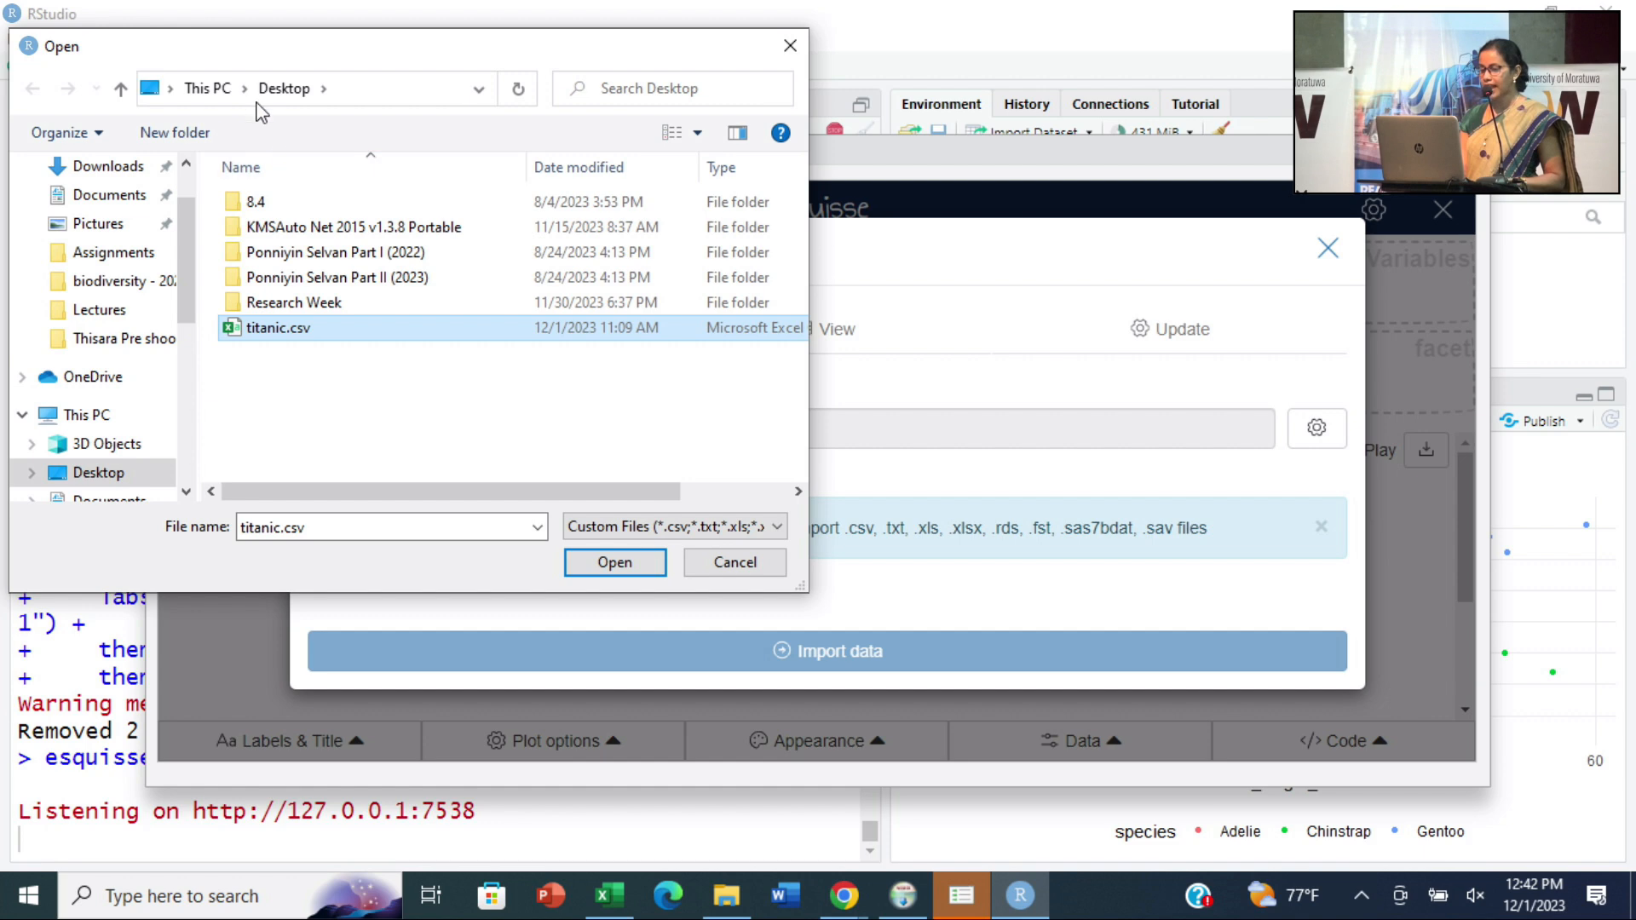
{"action": "left_click", "coordinate": [605, 568]}
{"action": "scroll", "coordinate": [939, 566], "scroll_direction": "down", "scroll_amount": 3}
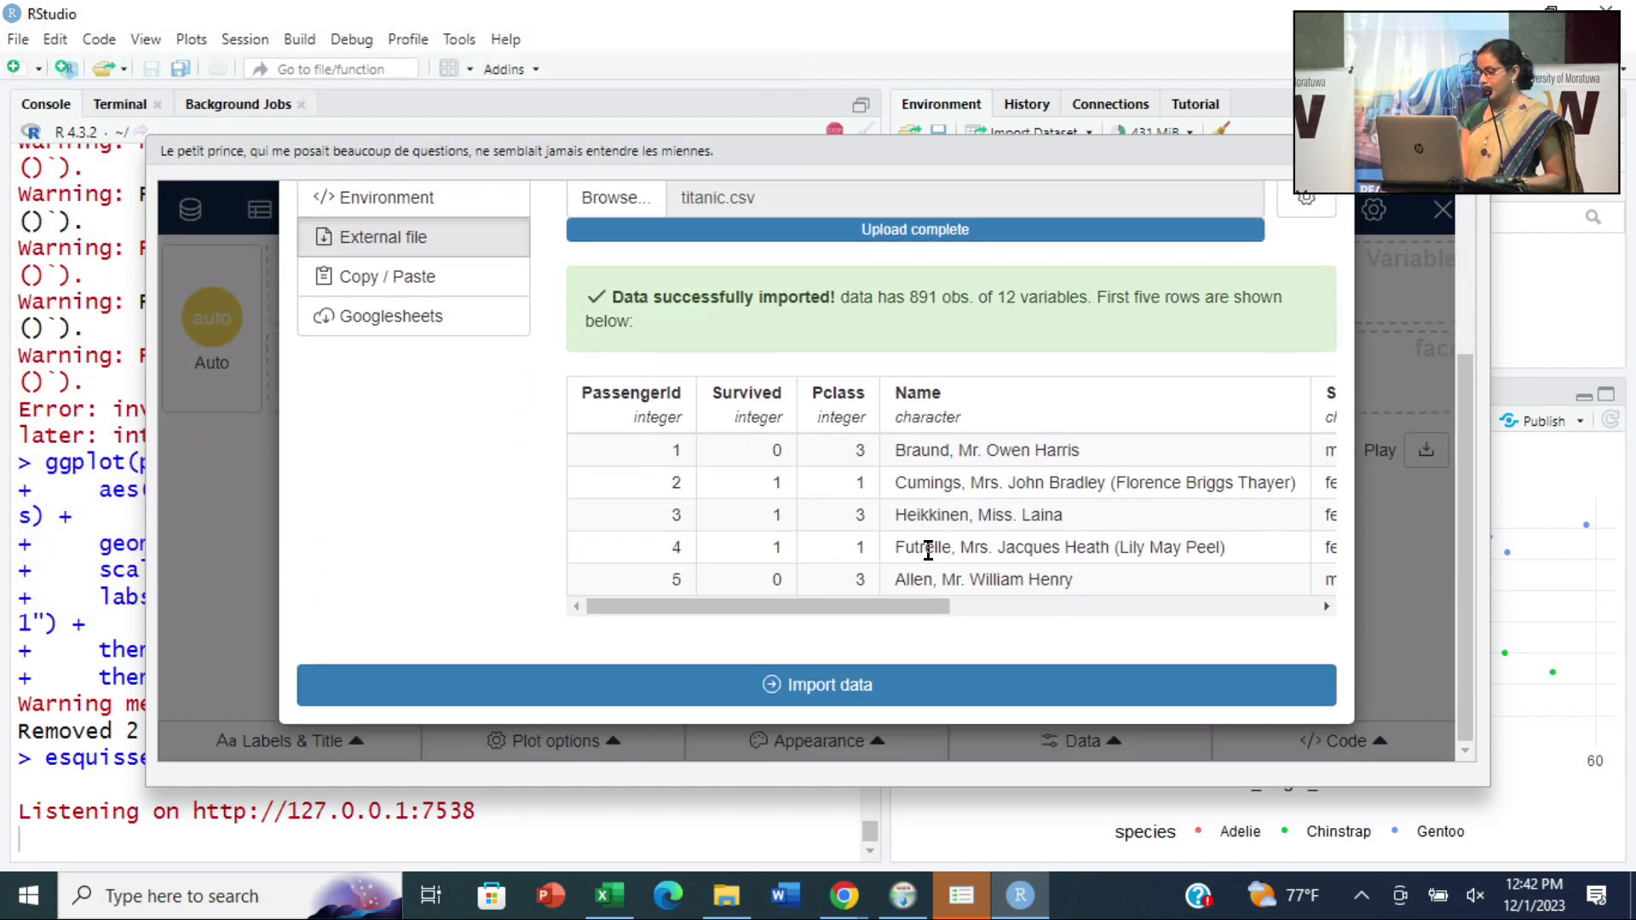
{"action": "left_click", "coordinate": [856, 697]}
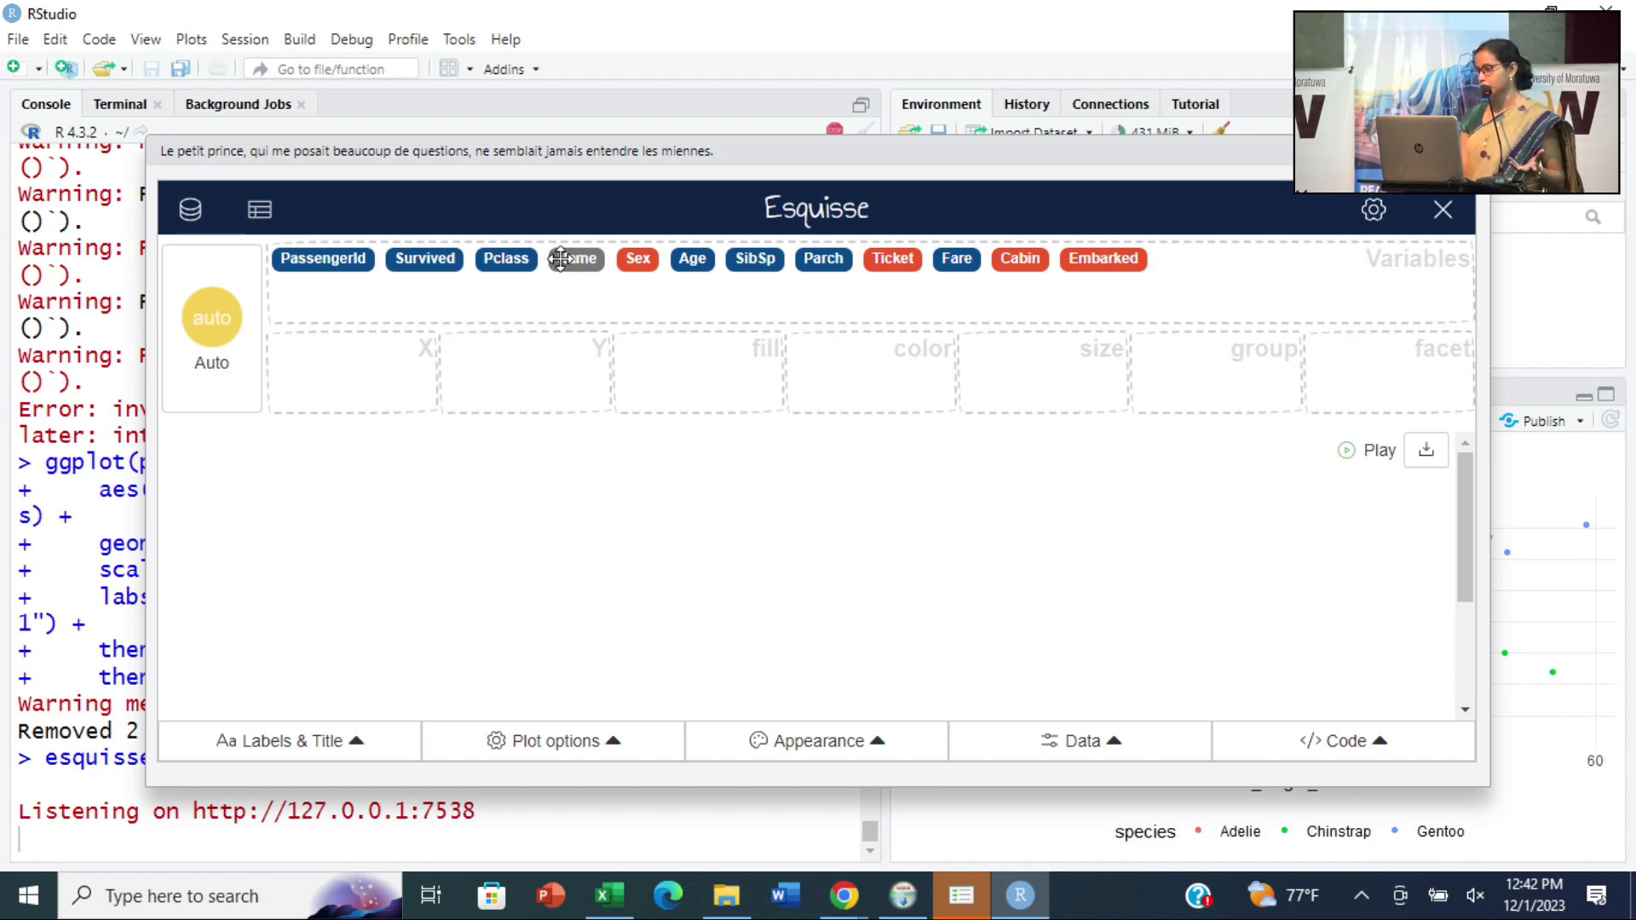
- Build a scatter plot with Age on X and Fare on Y, and dismiss the warning notifications
{"action": "left_click_drag", "start_coordinate": [695, 260], "coordinate": [337, 365]}
{"action": "left_click_drag", "start_coordinate": [956, 258], "coordinate": [511, 358]}
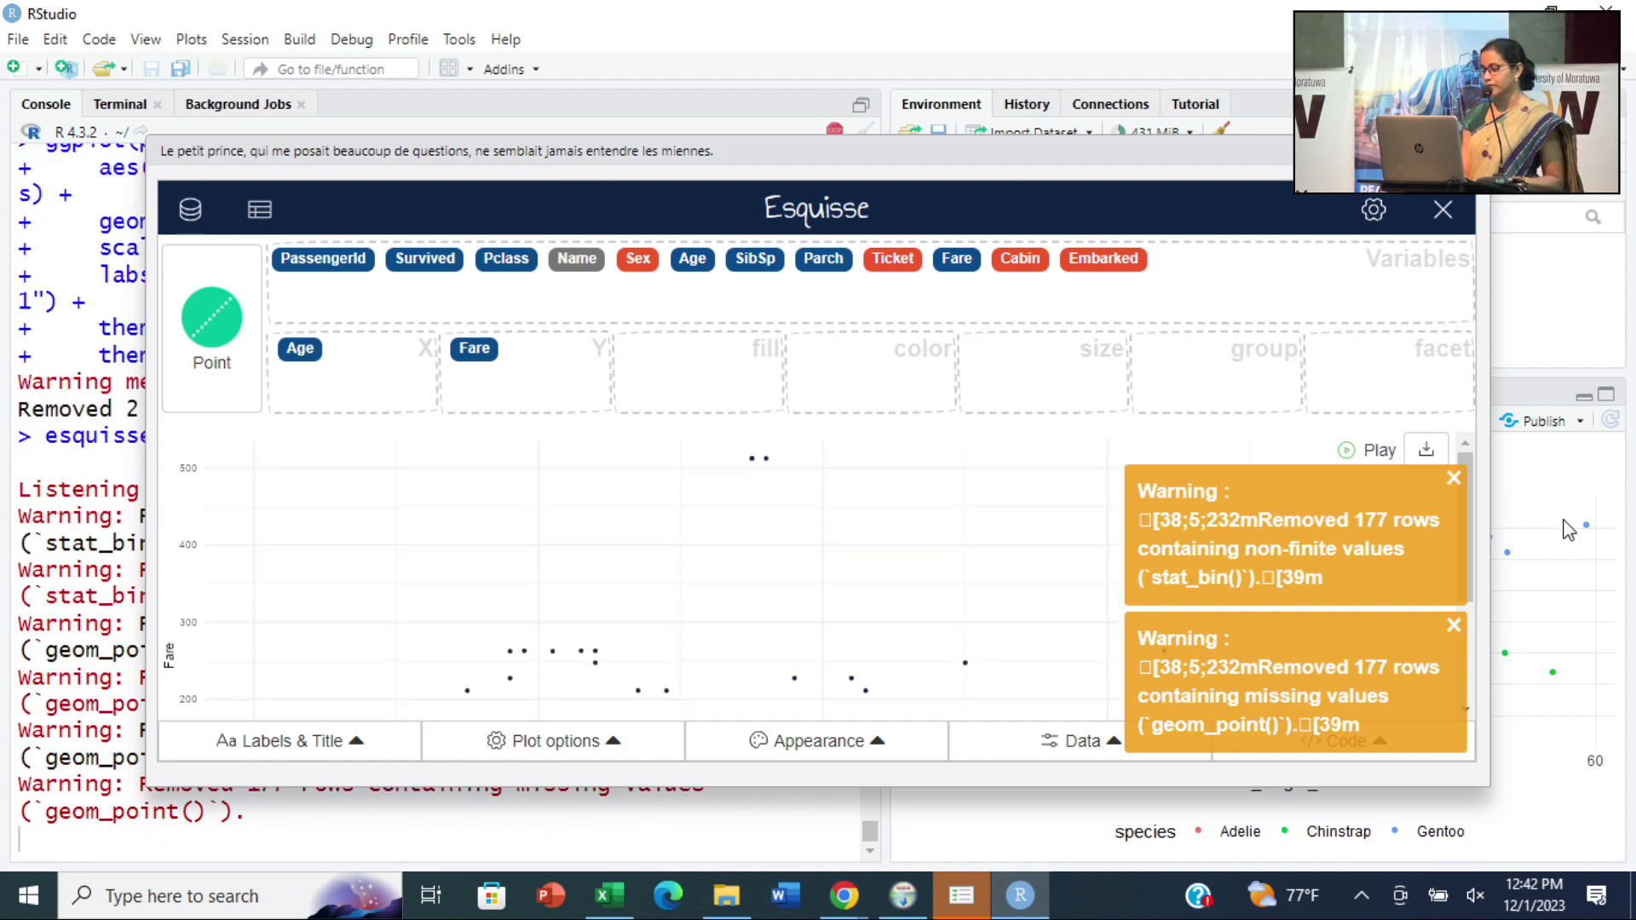
{"action": "left_click", "coordinate": [1454, 478]}
{"action": "left_click", "coordinate": [1436, 623]}
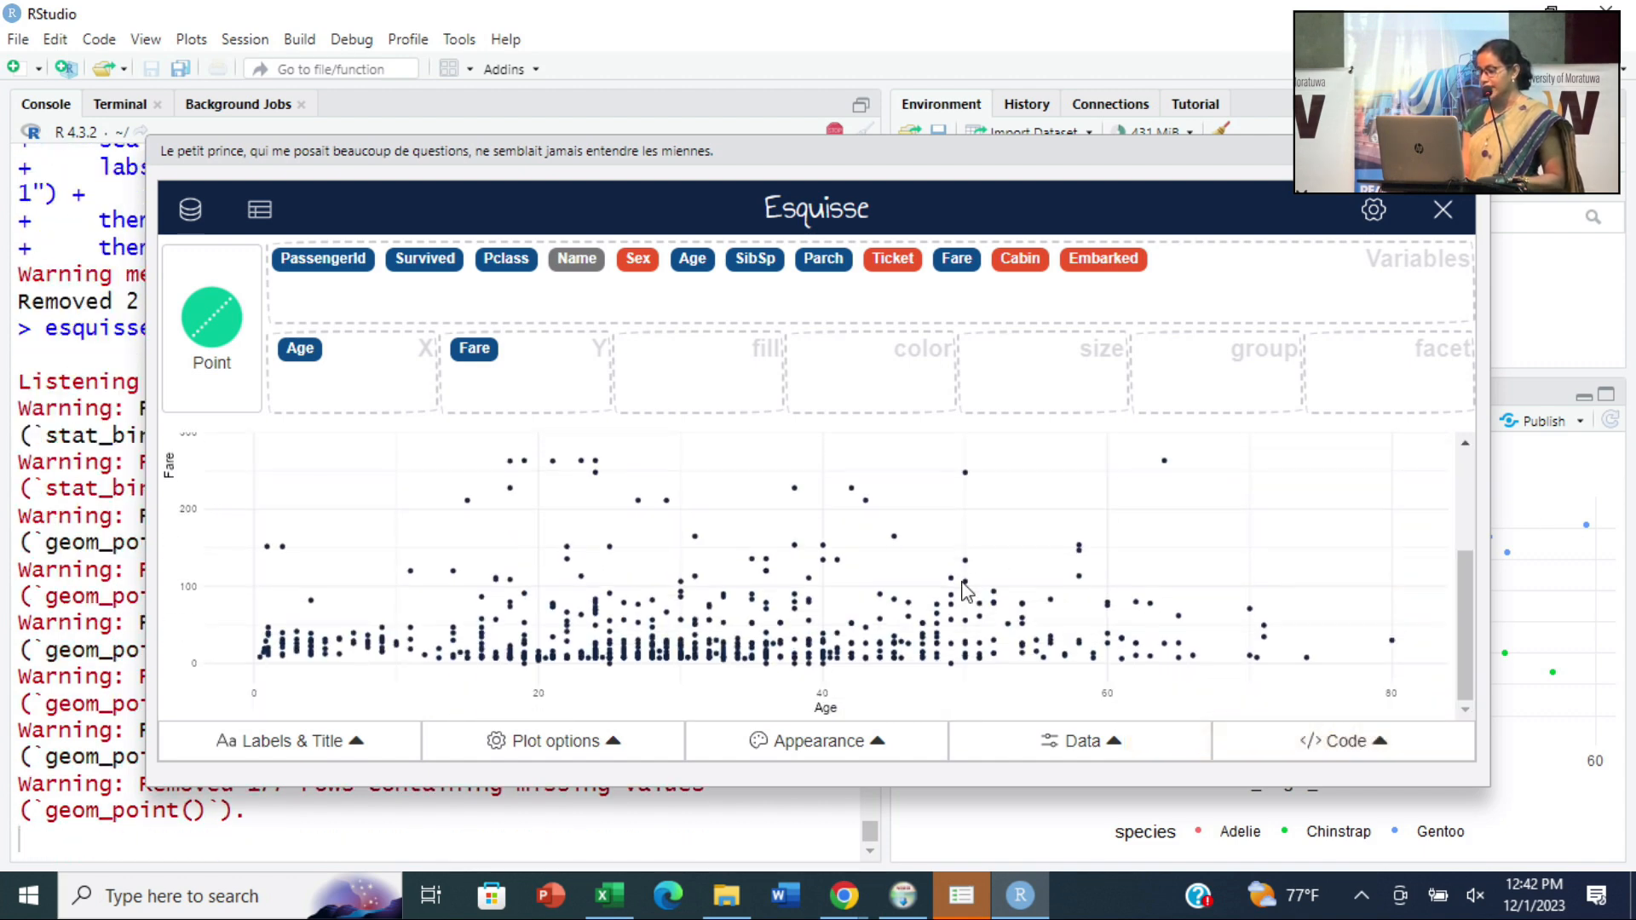
{"action": "scroll", "coordinate": [810, 443], "scroll_direction": "down", "scroll_amount": 2}
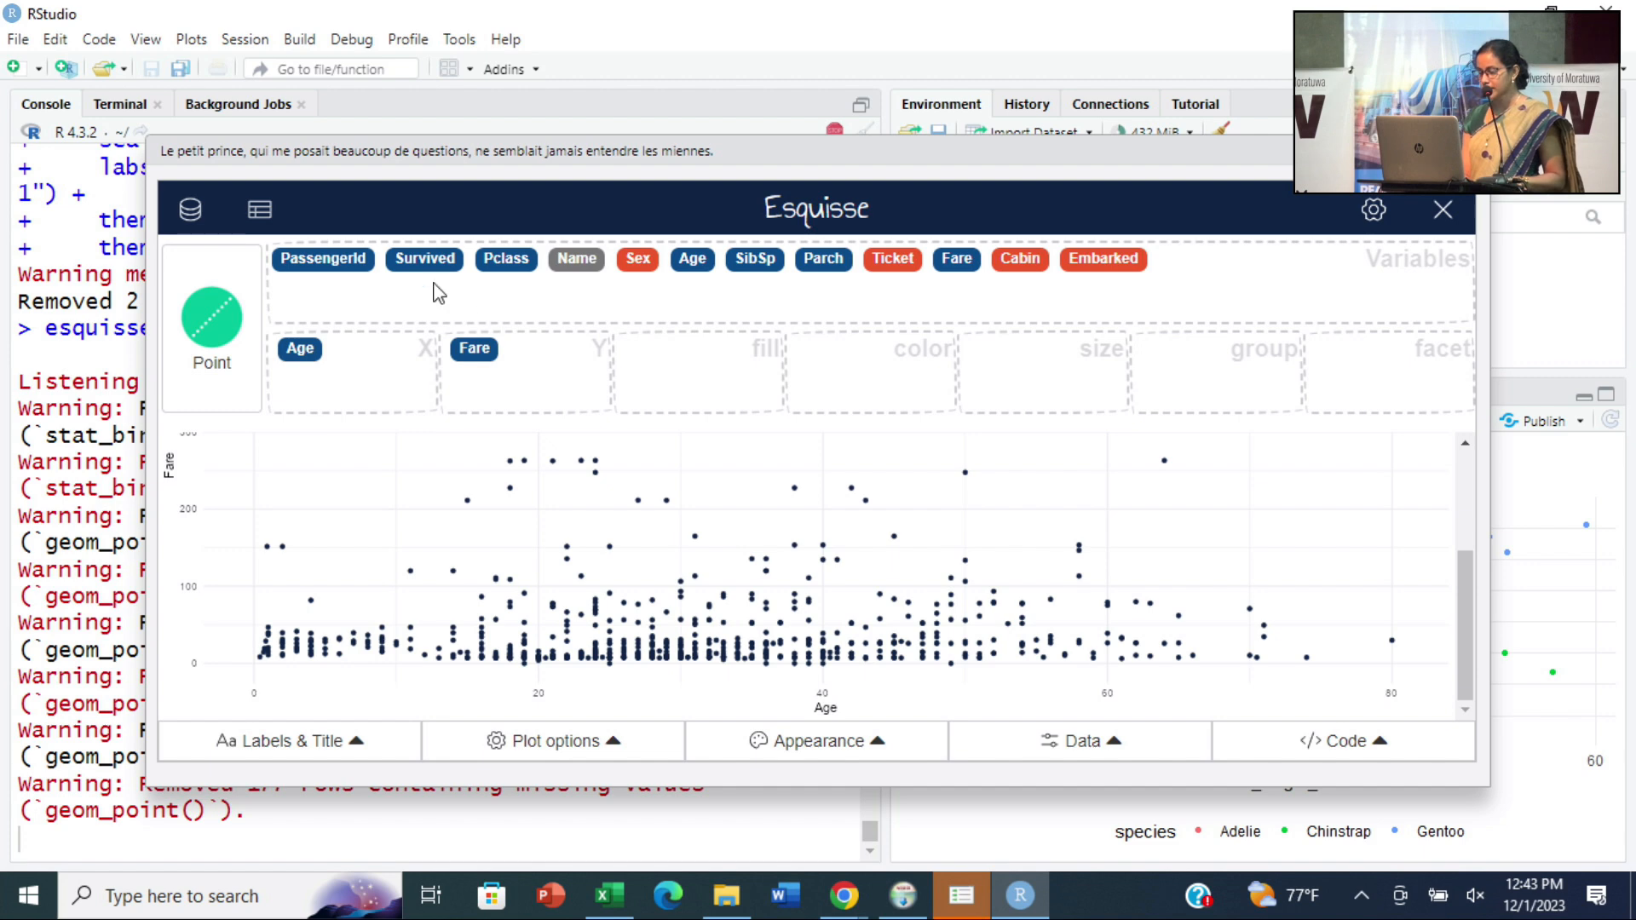
- Map Survived to the point color and facet the plot by Pclass, dismissing the warning
{"action": "left_click_drag", "start_coordinate": [414, 262], "coordinate": [862, 368]}
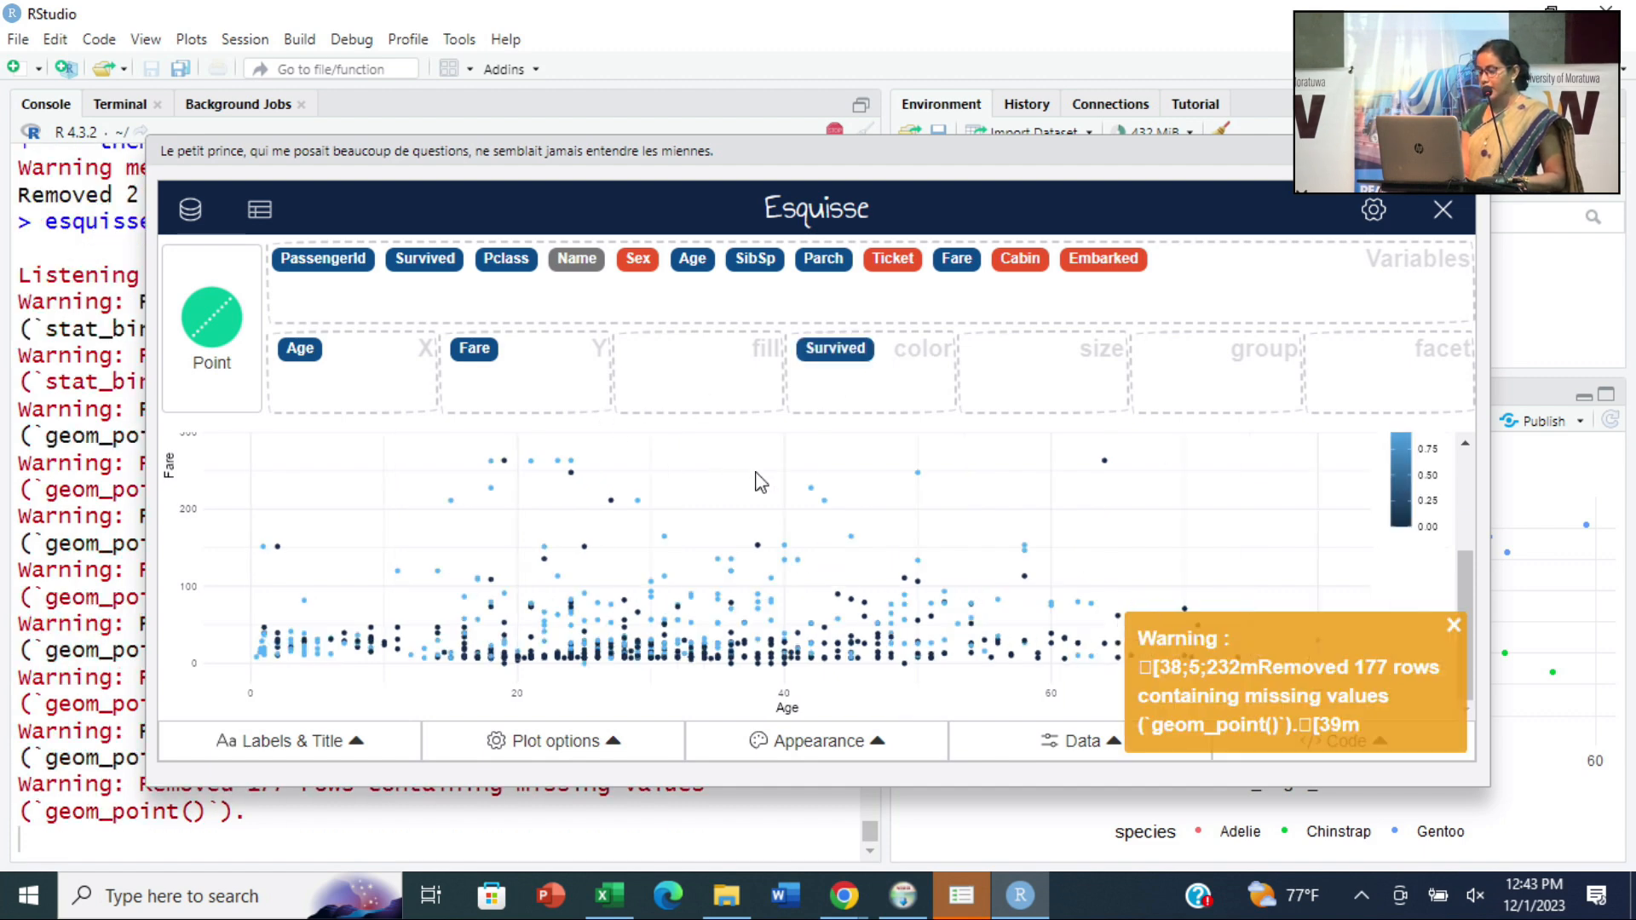
{"action": "left_click_drag", "start_coordinate": [505, 262], "coordinate": [1389, 363]}
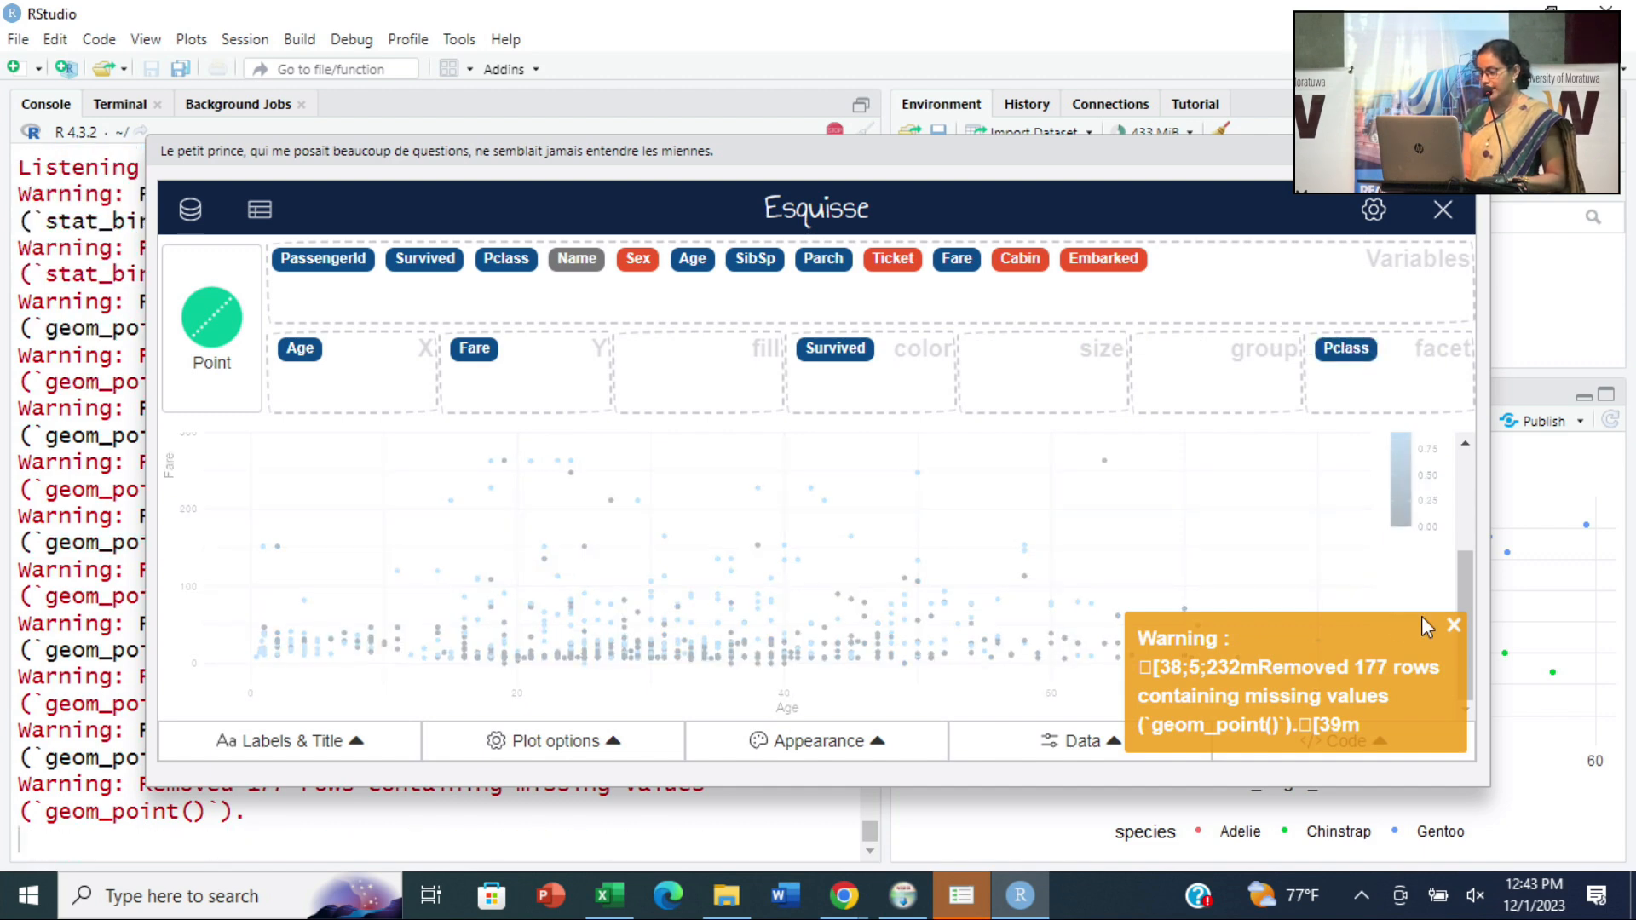
{"action": "left_click", "coordinate": [1453, 625]}
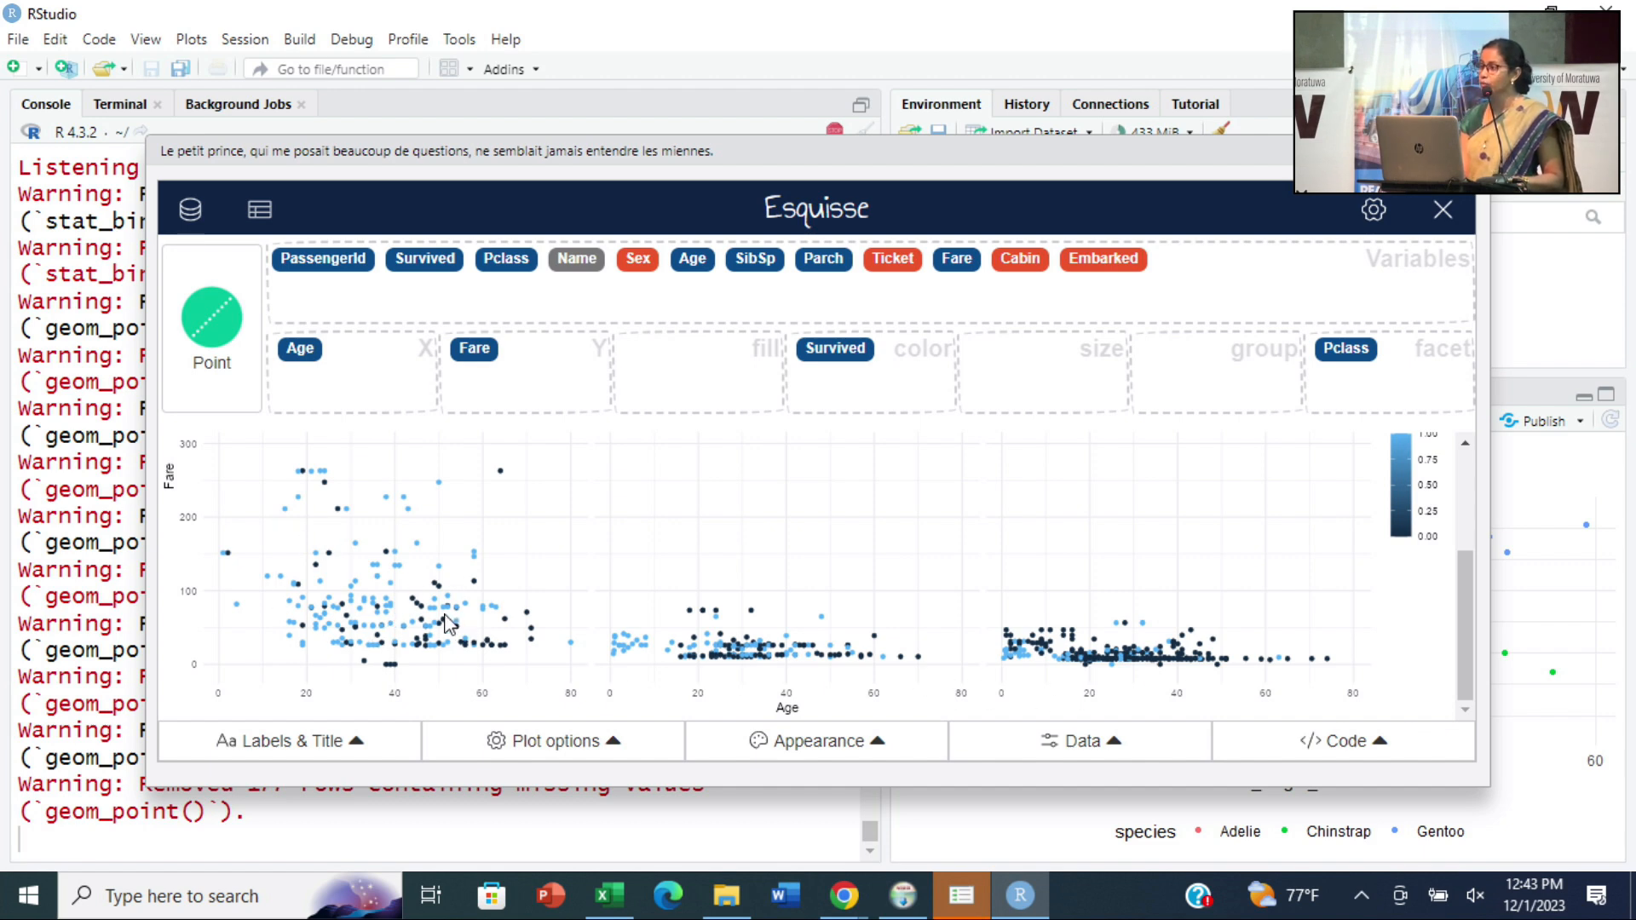
- Change the plot's color palette to plasma, close the appearance settings and dismiss the warning
{"action": "left_click", "coordinate": [876, 747]}
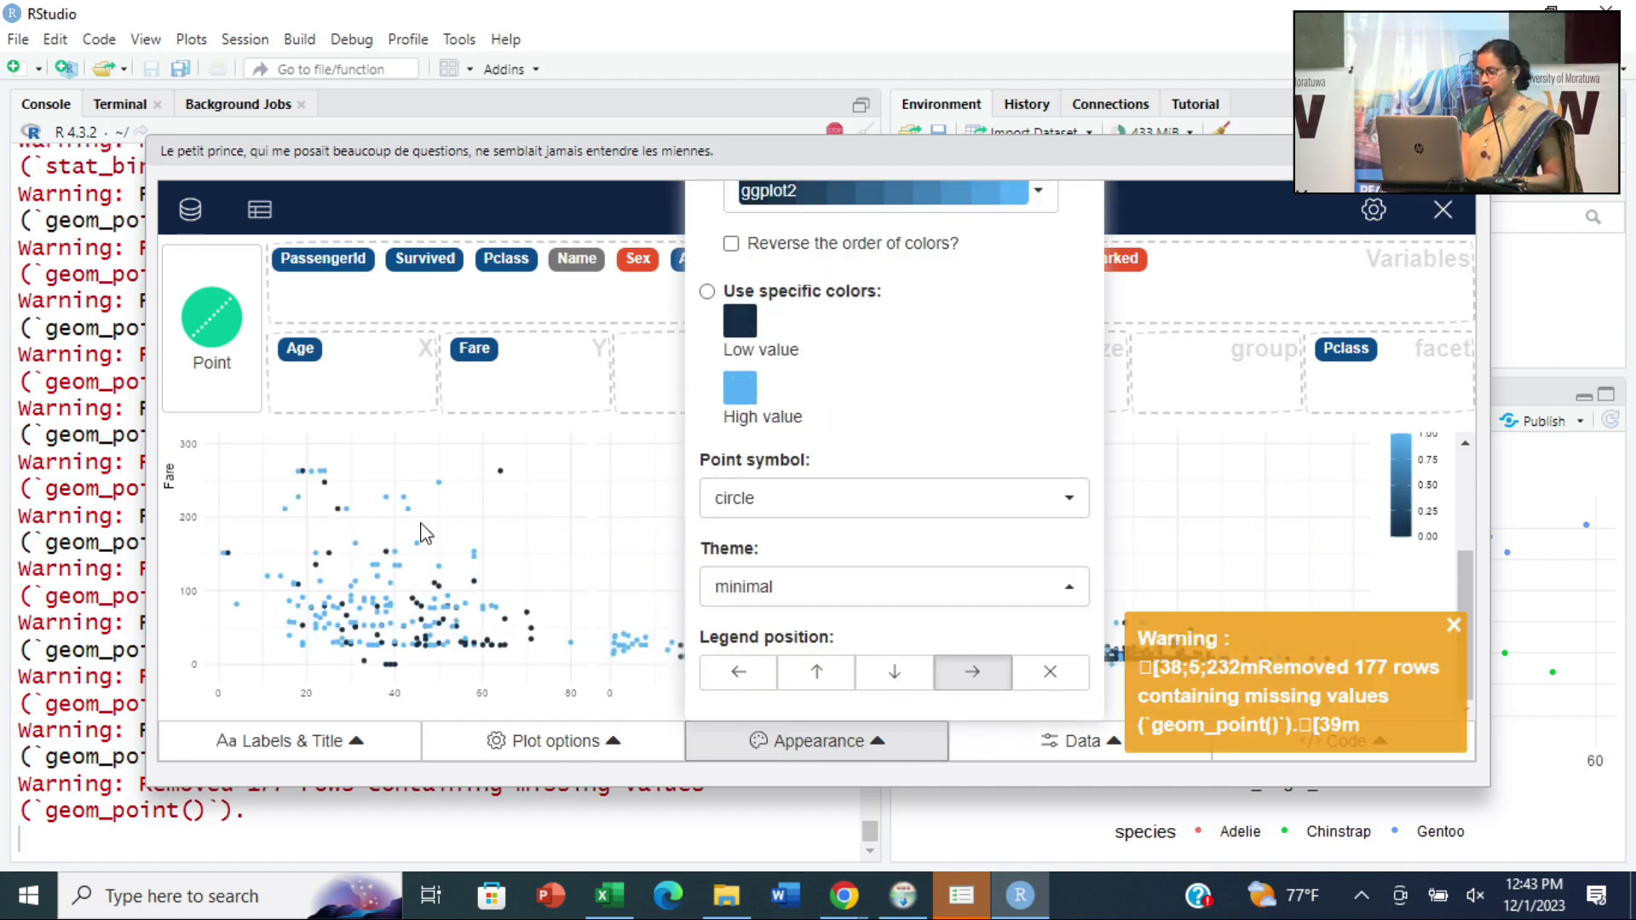
{"action": "left_click", "coordinate": [1041, 199]}
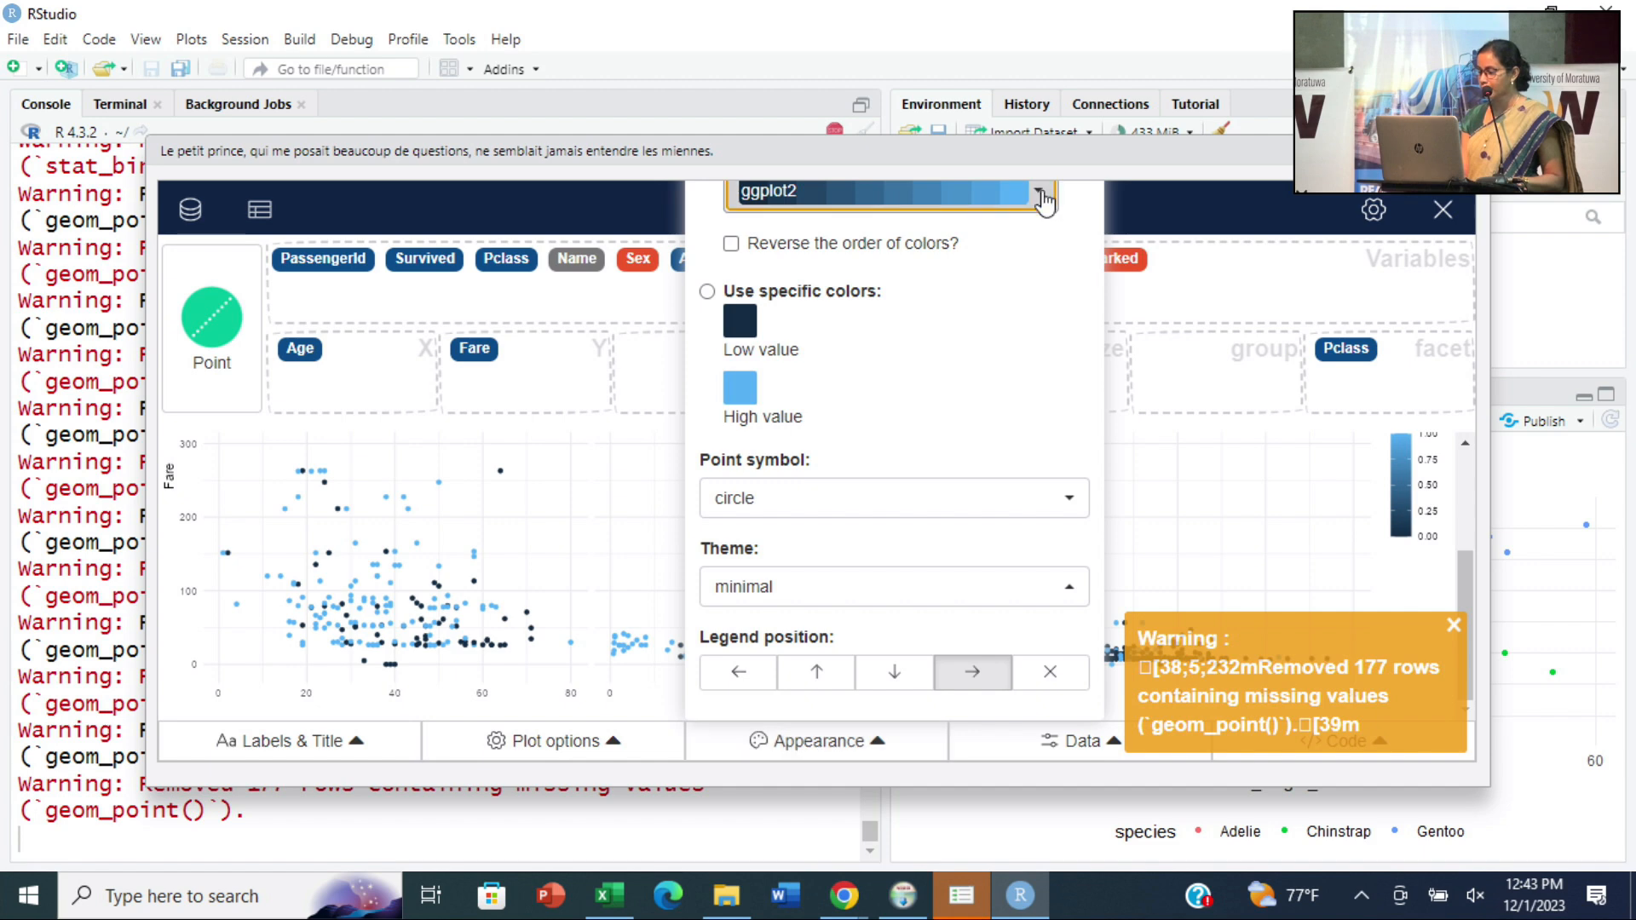
{"action": "left_click", "coordinate": [819, 436]}
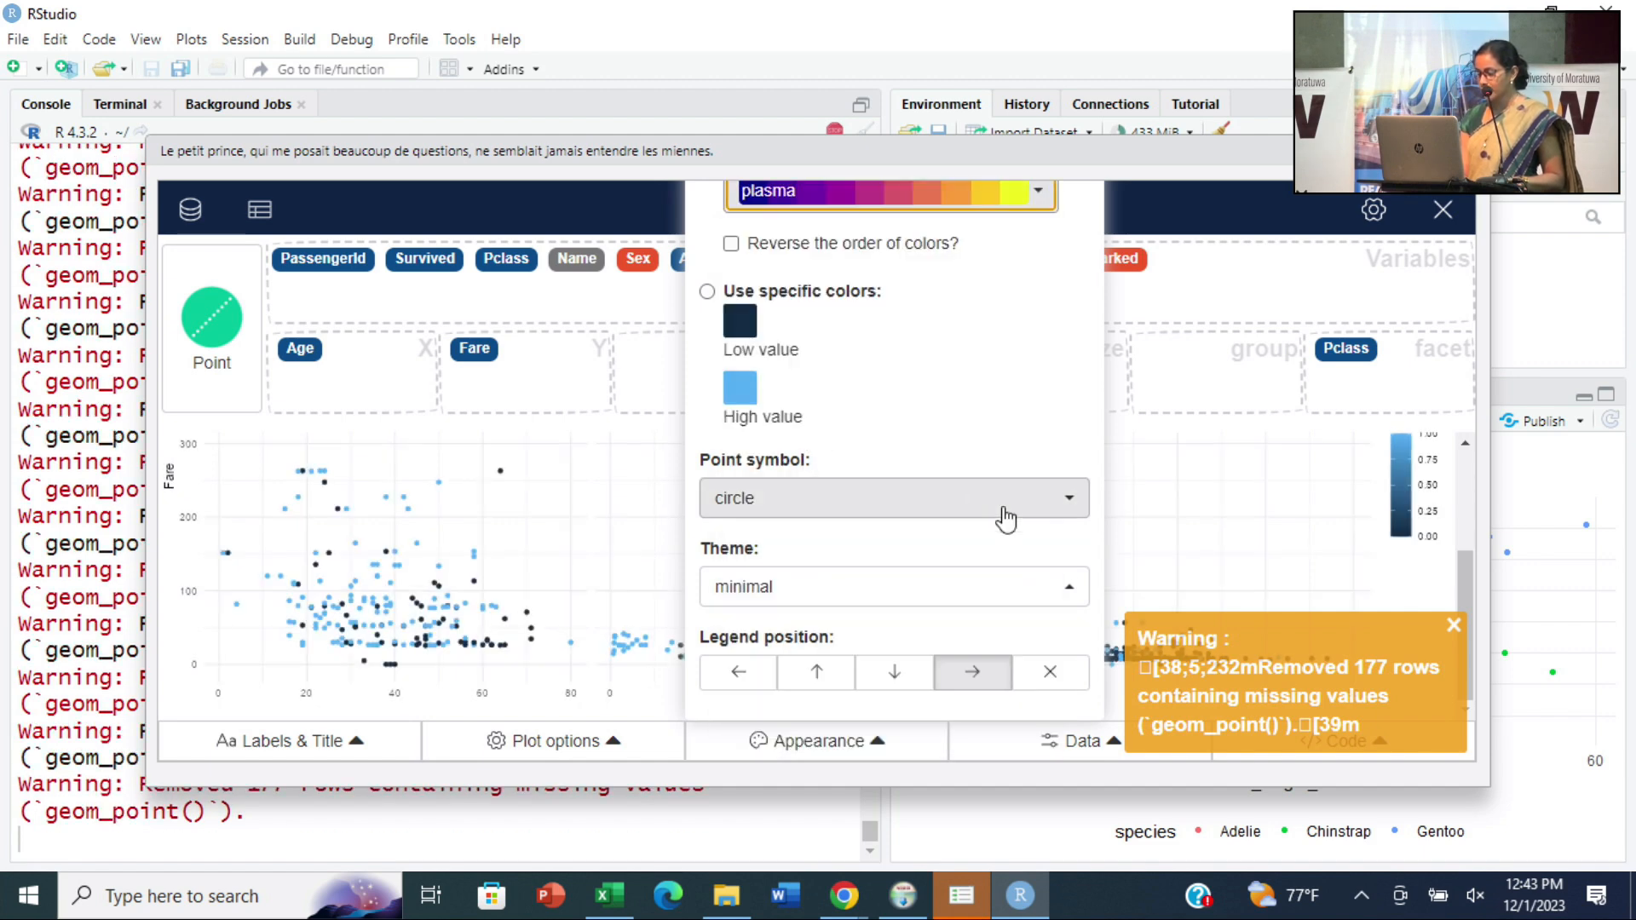
{"action": "left_click", "coordinate": [423, 519]}
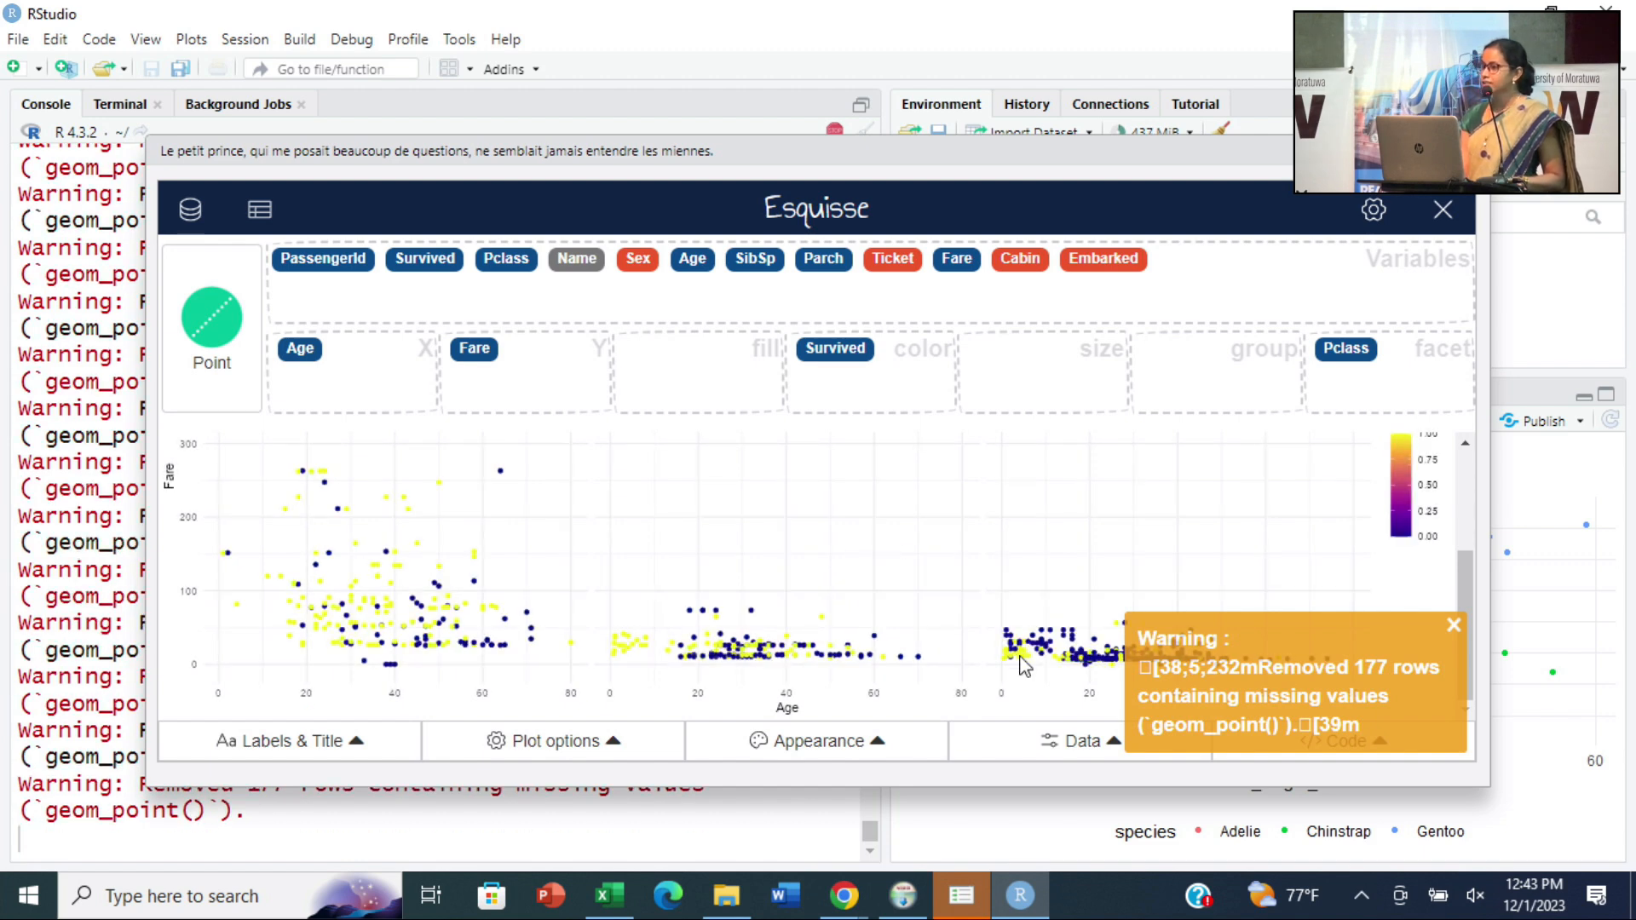
{"action": "left_click", "coordinate": [1454, 630]}
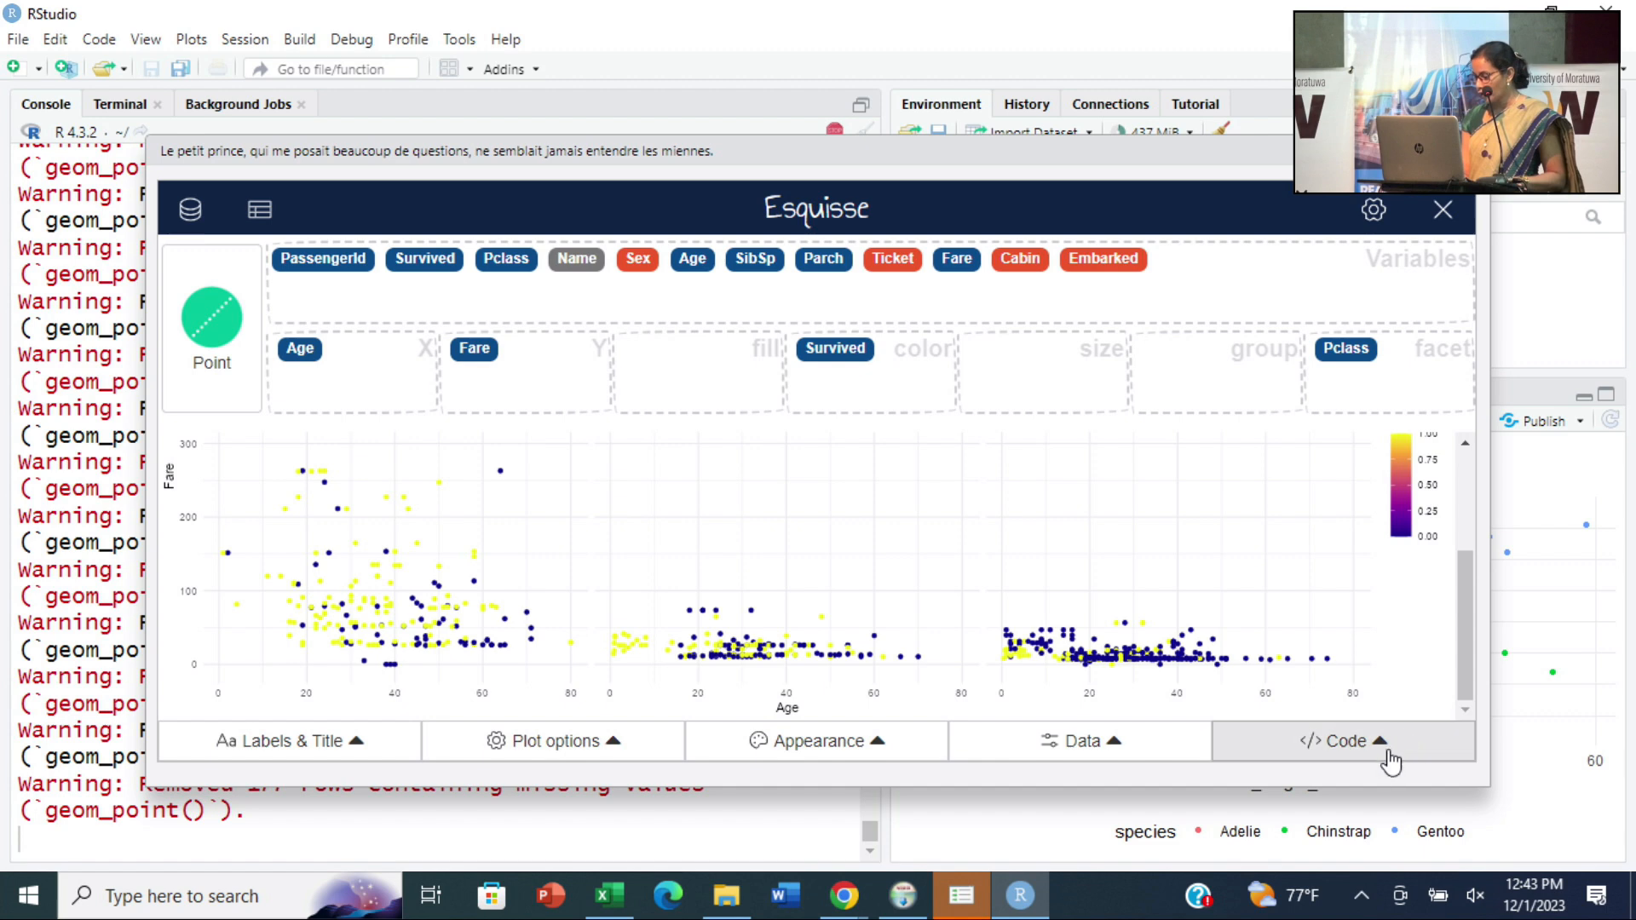
- Show the generated plot code and highlight its facet_wrap, scale_color_viridis_c and geom_point lines
{"action": "left_click", "coordinate": [1368, 752]}
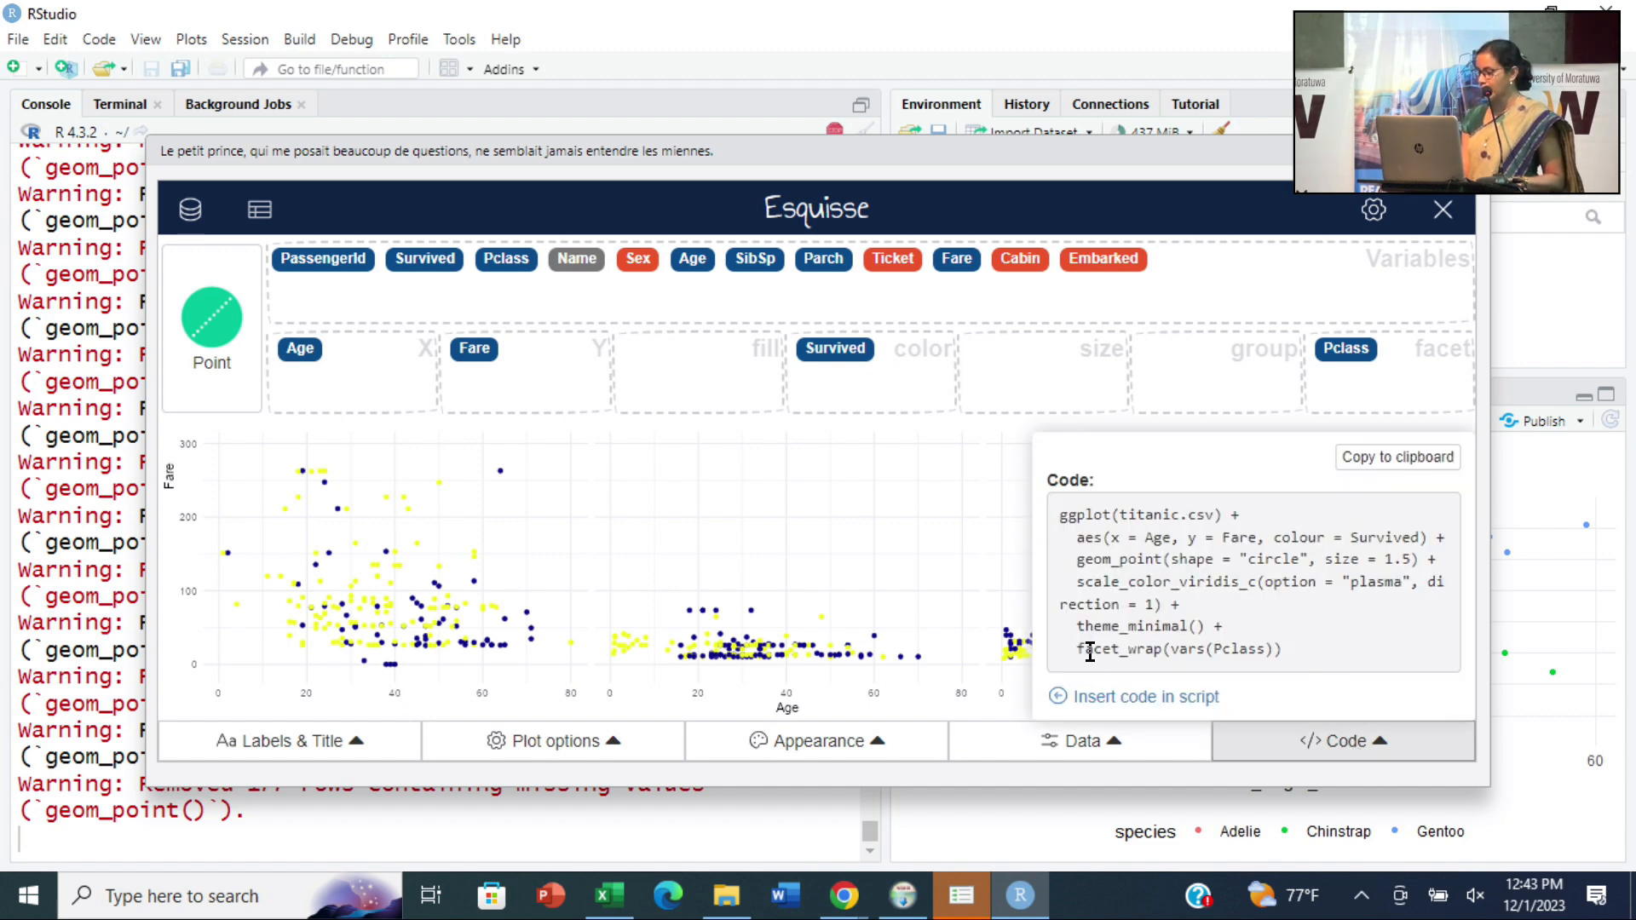
{"action": "left_click_drag", "start_coordinate": [1090, 653], "coordinate": [1310, 655]}
{"action": "left_click_drag", "start_coordinate": [1085, 583], "coordinate": [1454, 587]}
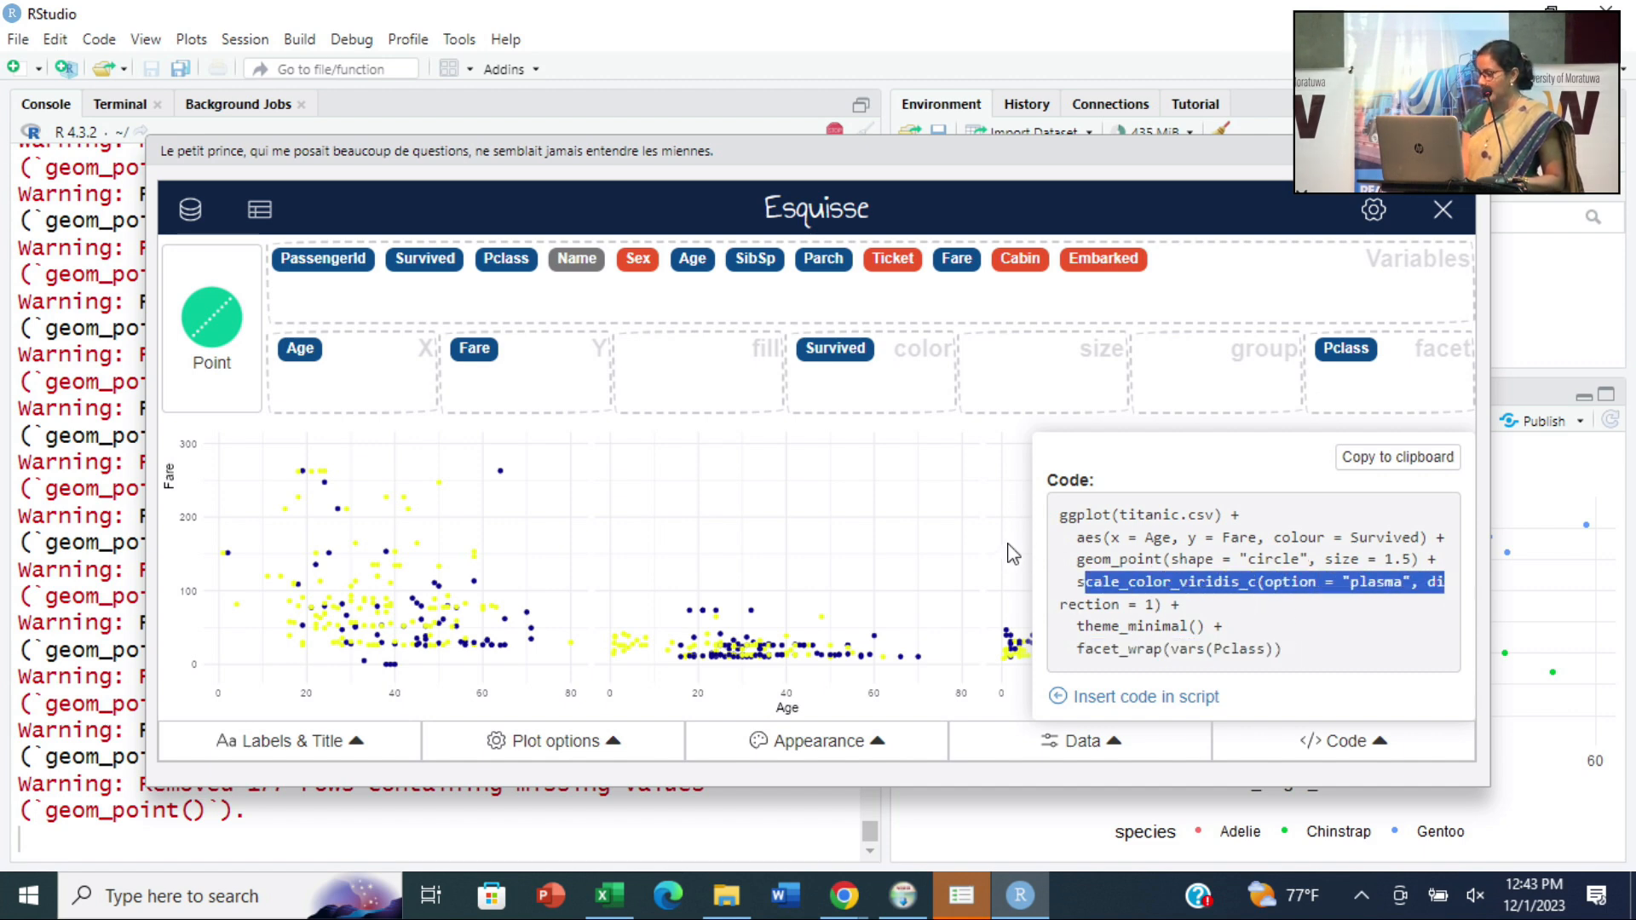
{"action": "left_click", "coordinate": [1139, 561]}
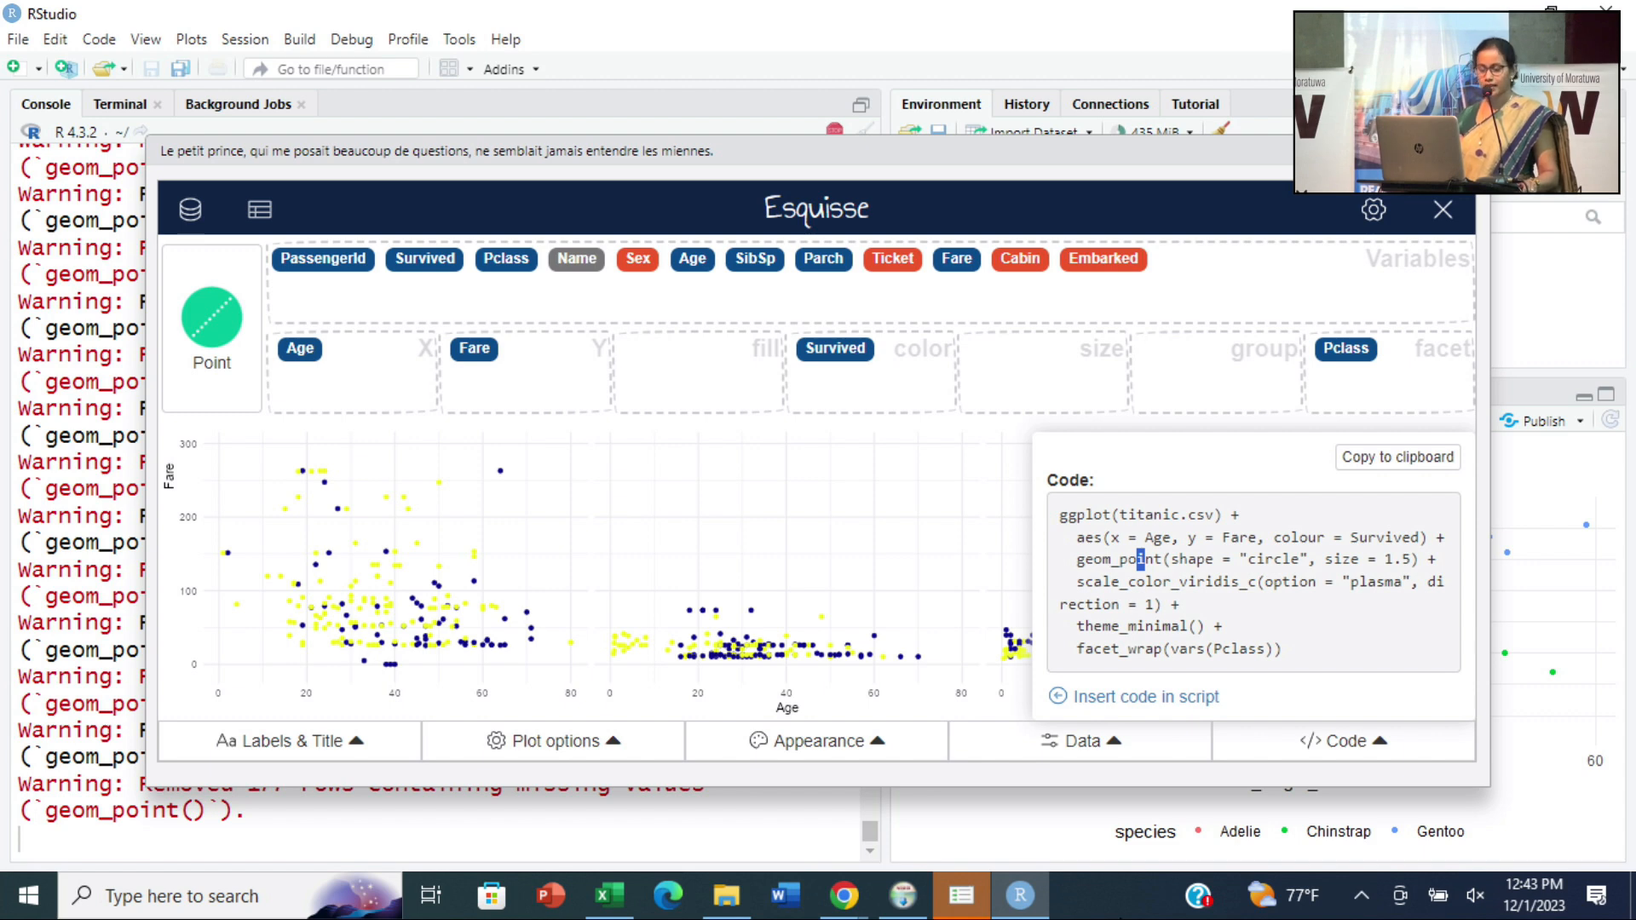
- Switch to the slides in Chrome, advance to the Key References slide and present it full screen
{"action": "mouse_move", "coordinate": [844, 895]}
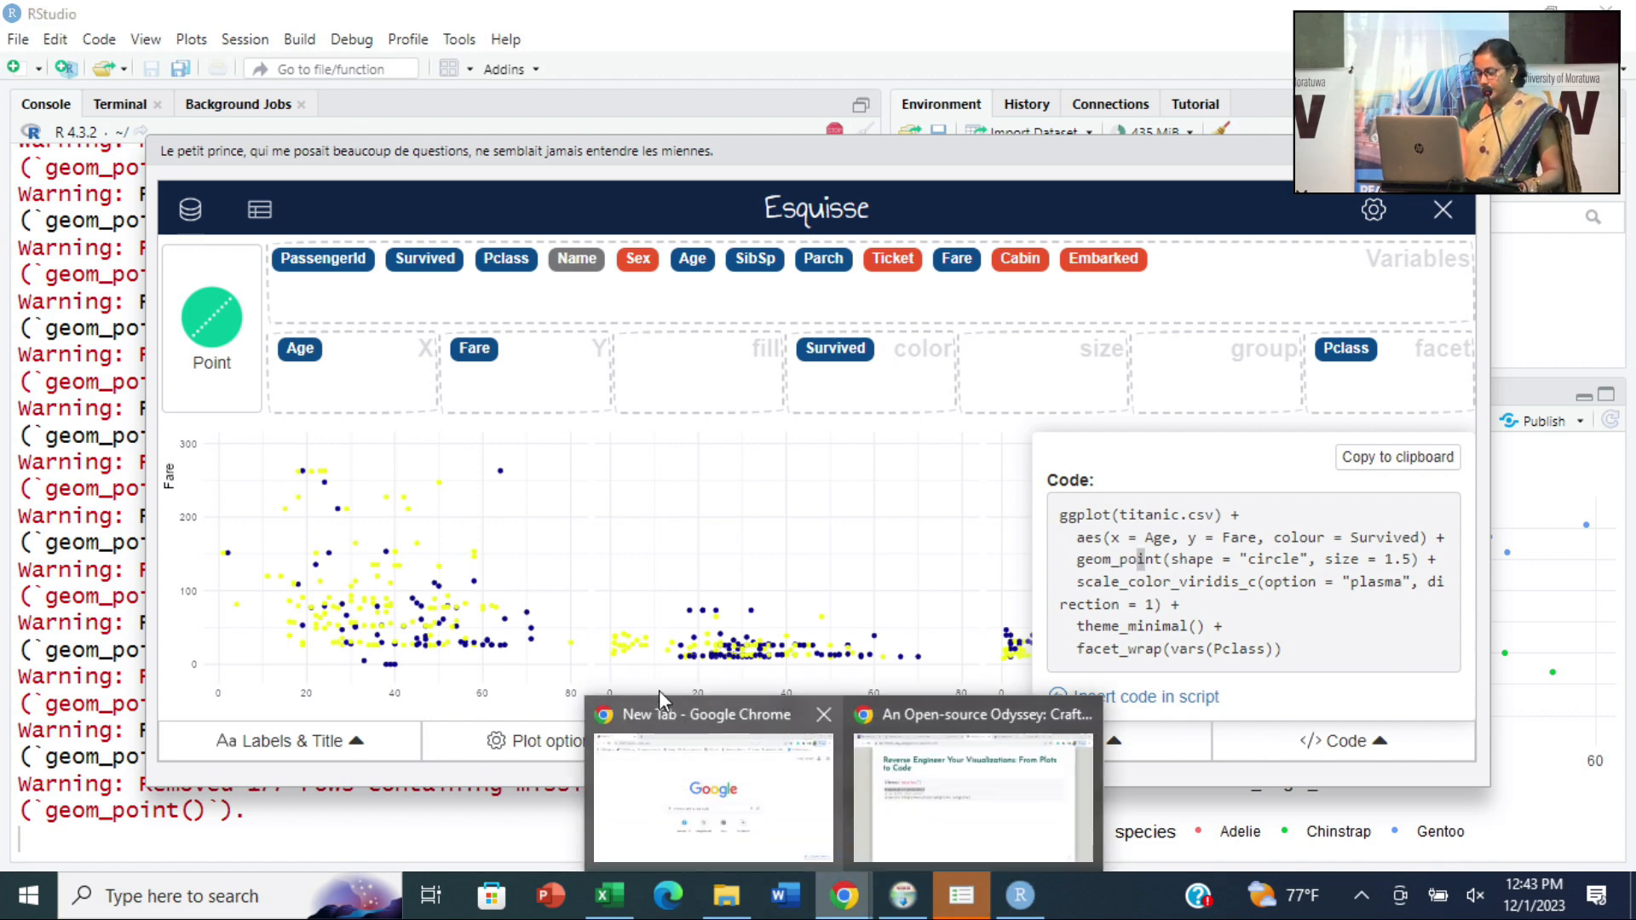
{"action": "left_click", "coordinate": [891, 810]}
{"action": "key", "text": "Right"}
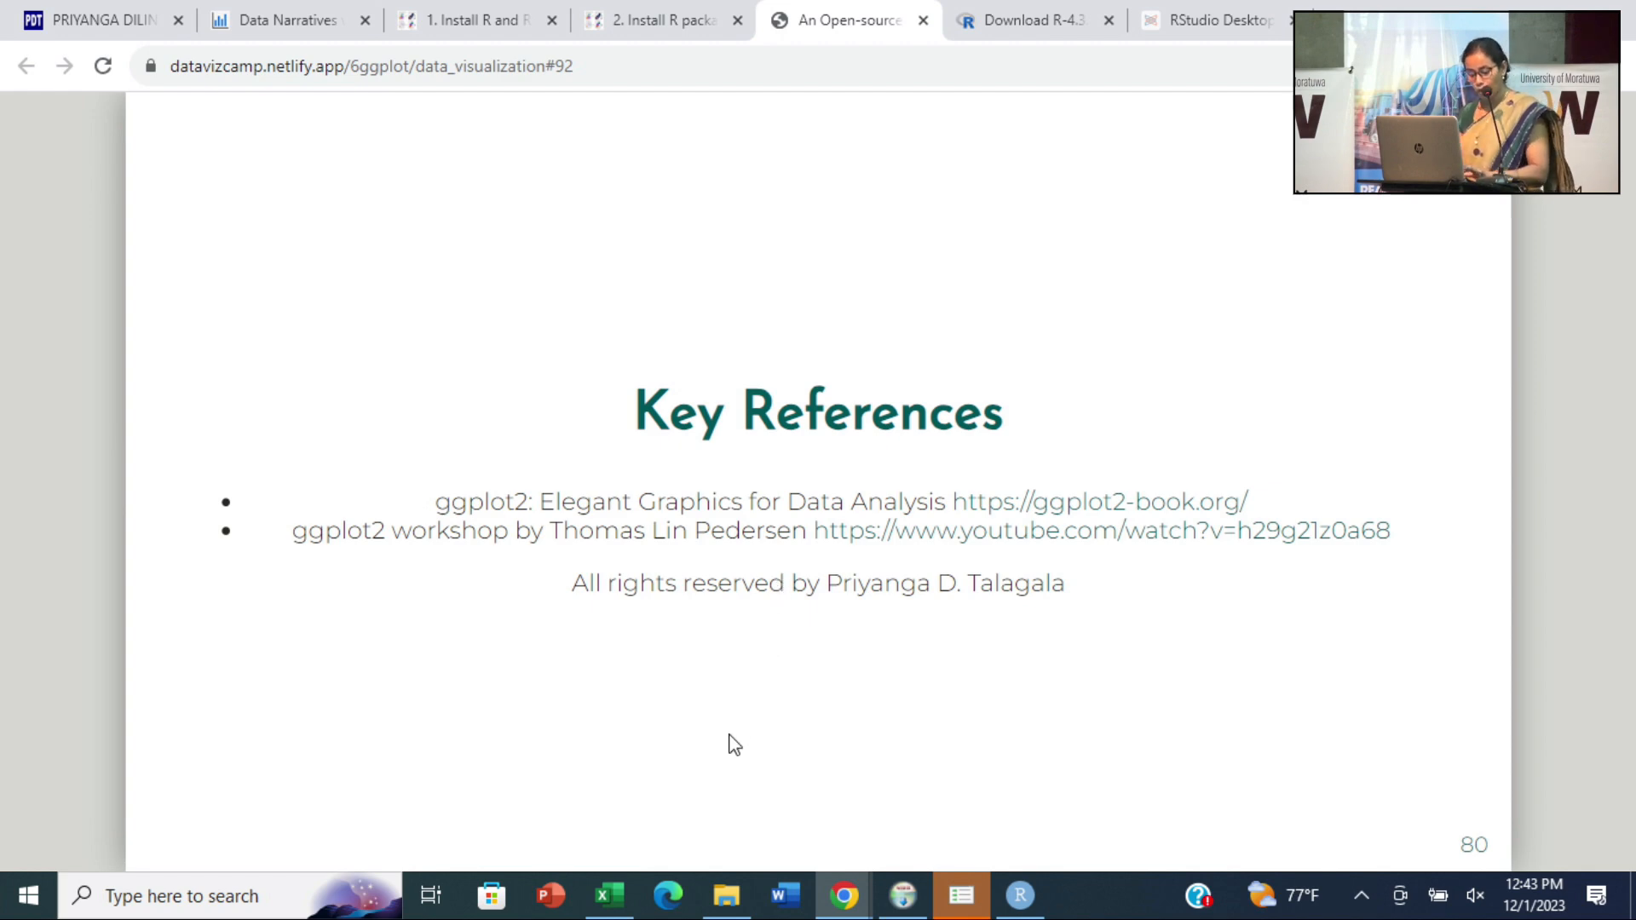
{"action": "key", "text": "f"}
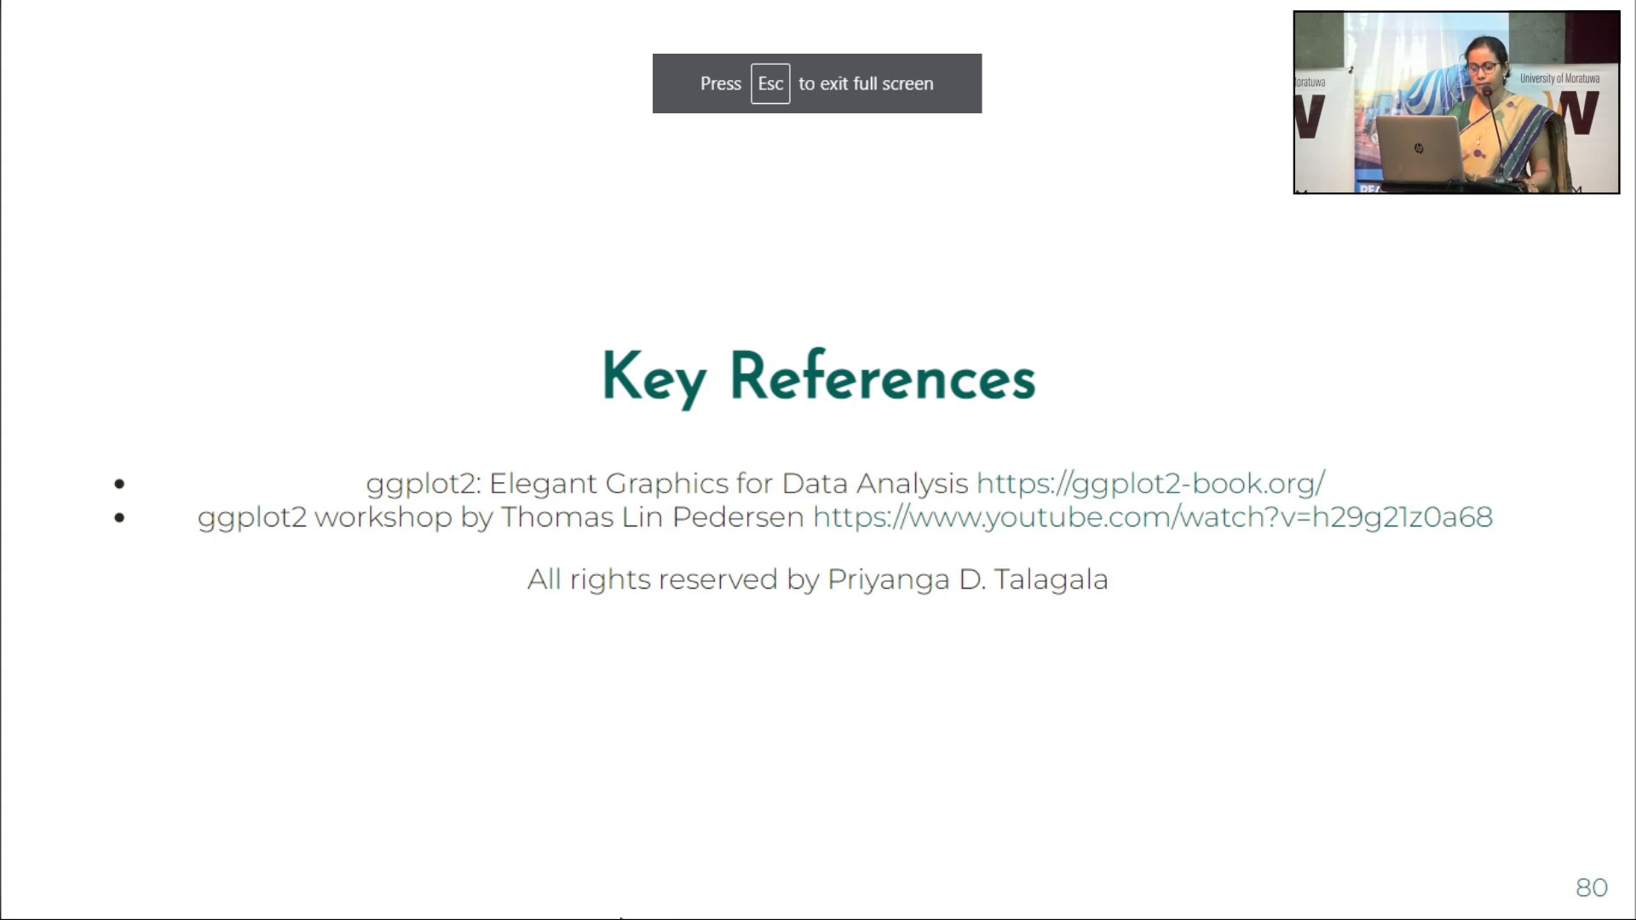